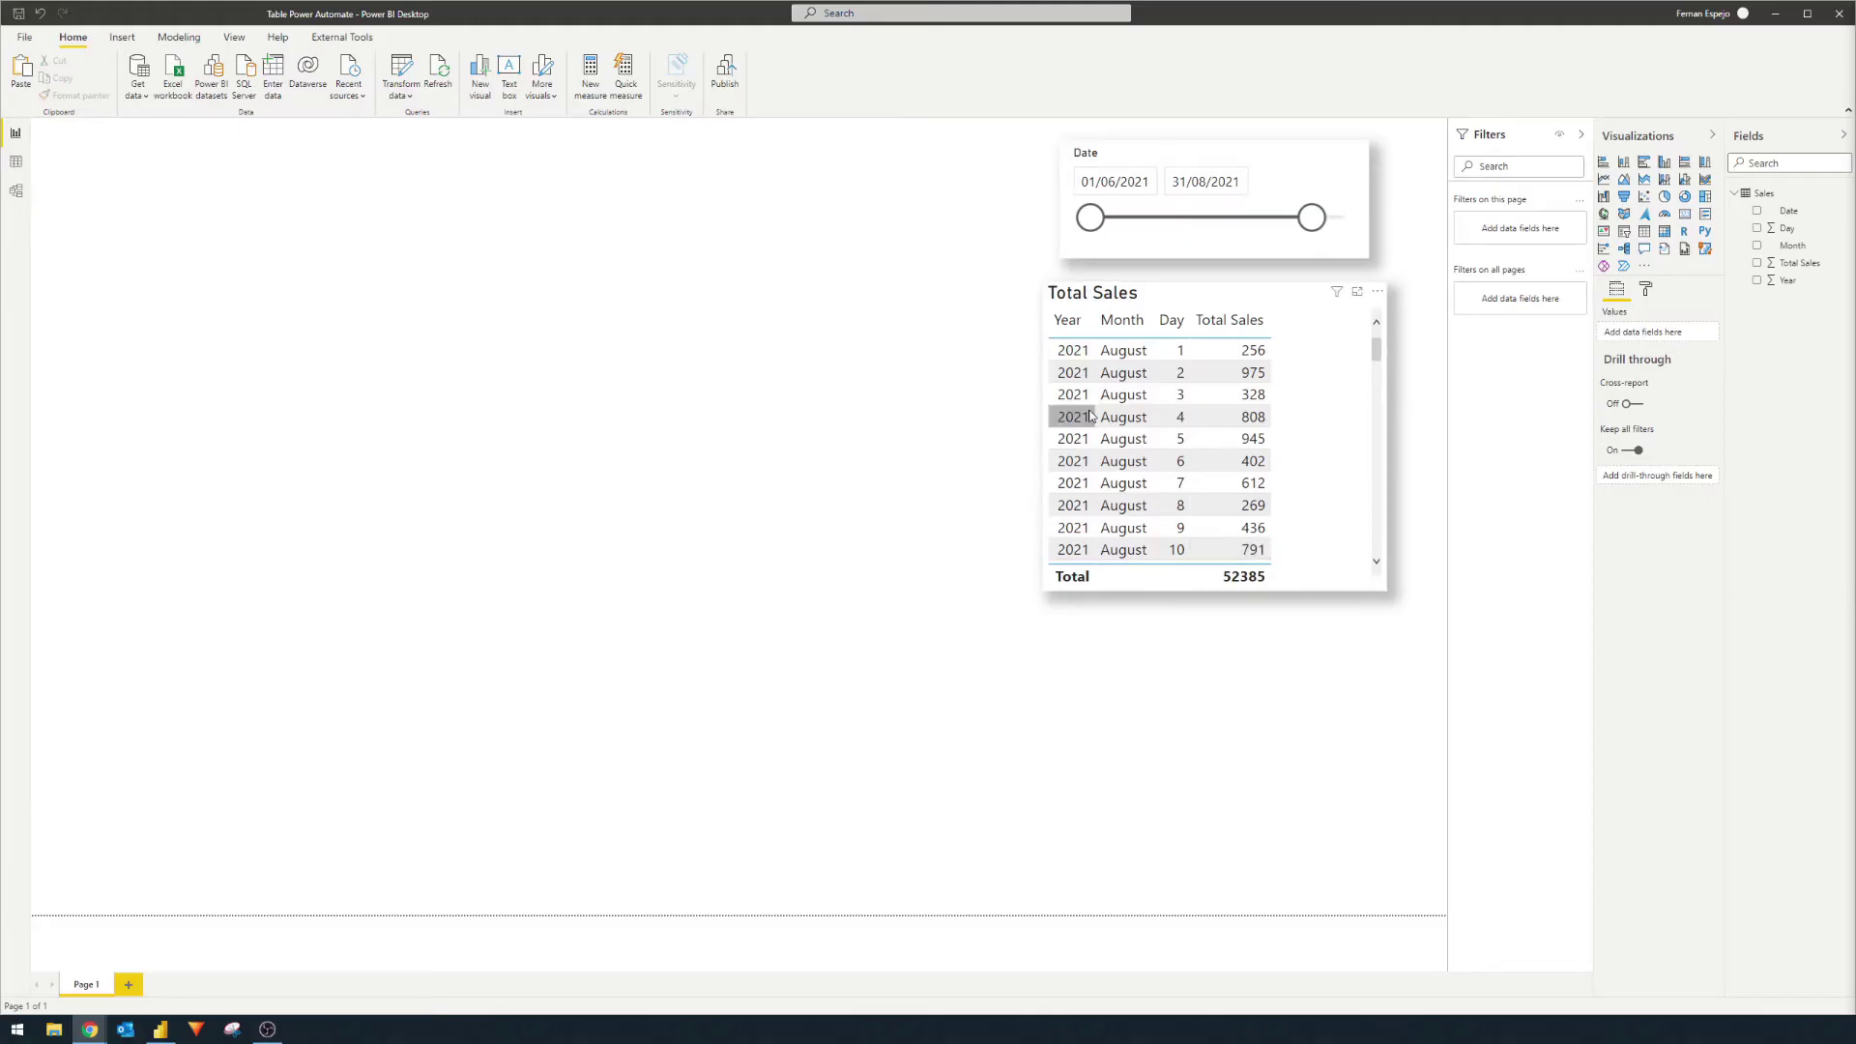
Step: Browse the raw rows of the Sales table, then go back to the report page
{"action": "left_click", "coordinate": [16, 161]}
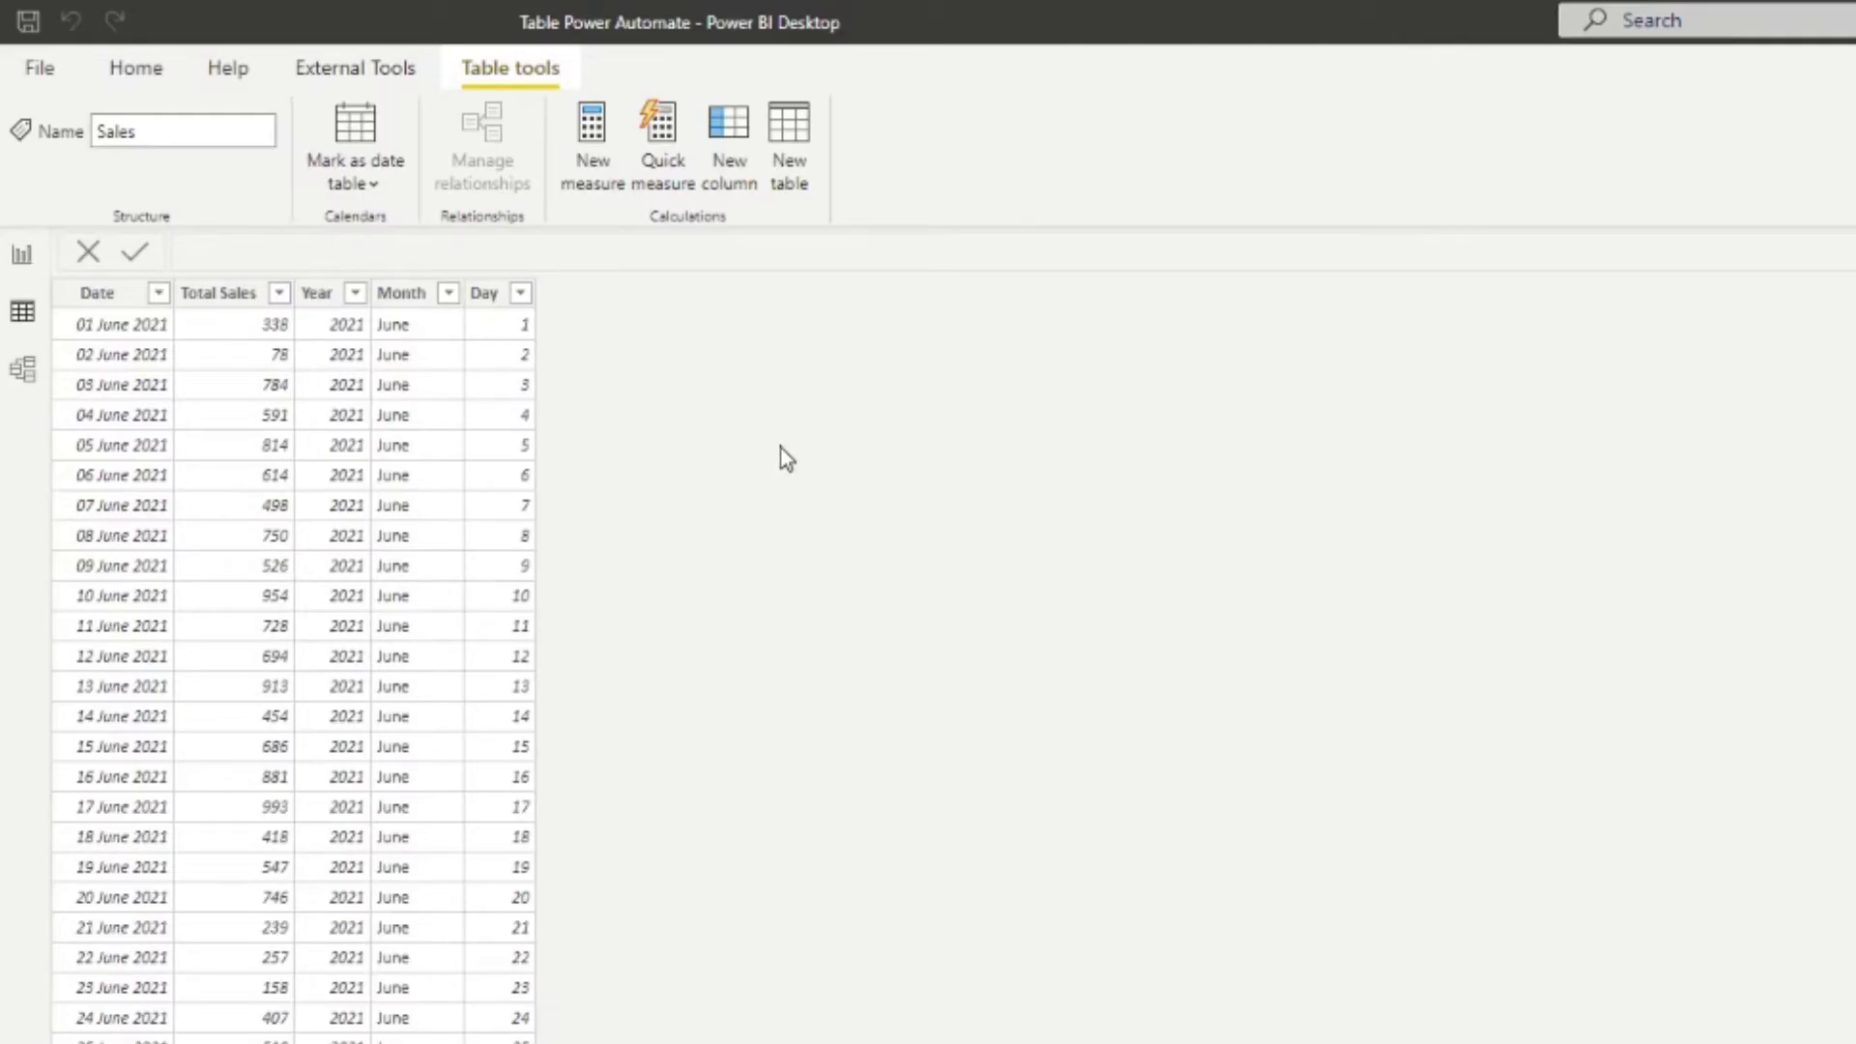
{"action": "scroll", "coordinate": [511, 574], "scroll_direction": "down", "scroll_amount": 6}
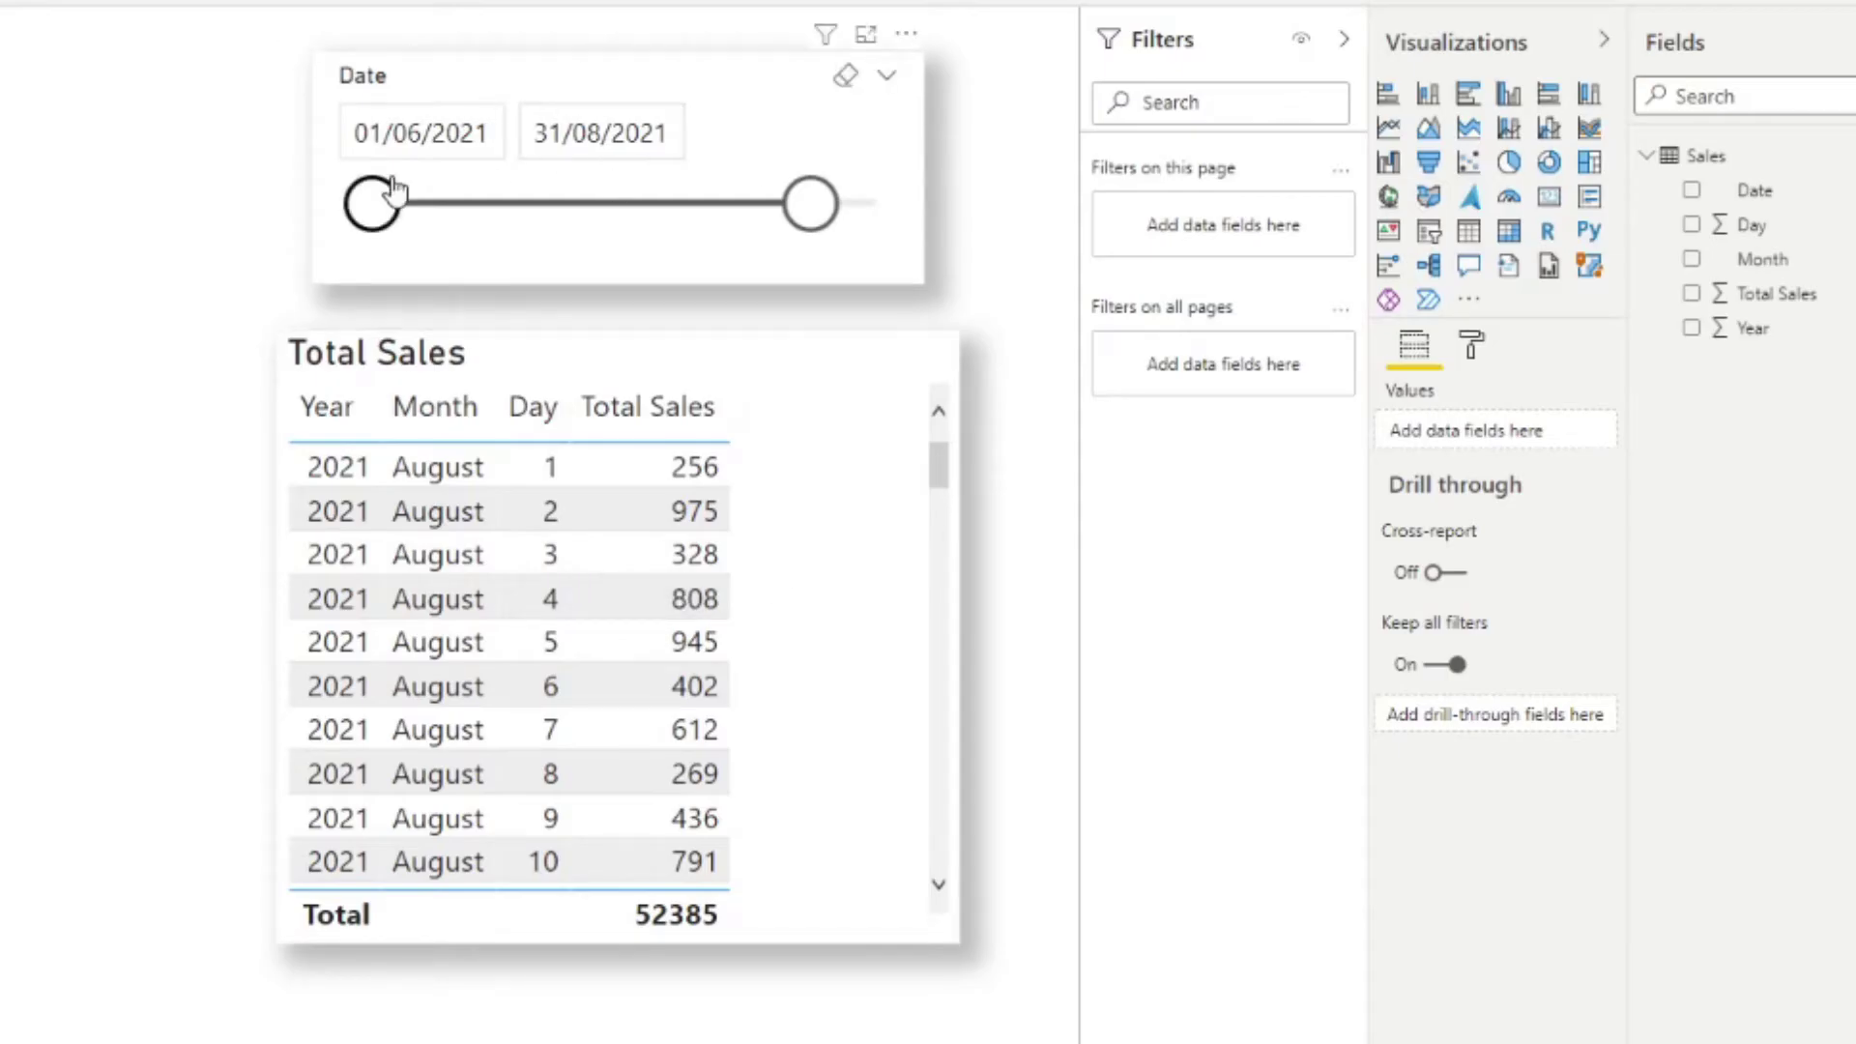
Step: Drag the Date slicer's start handle forward to 11/07/2021
{"action": "left_click_drag", "start_coordinate": [372, 203], "coordinate": [570, 205]}
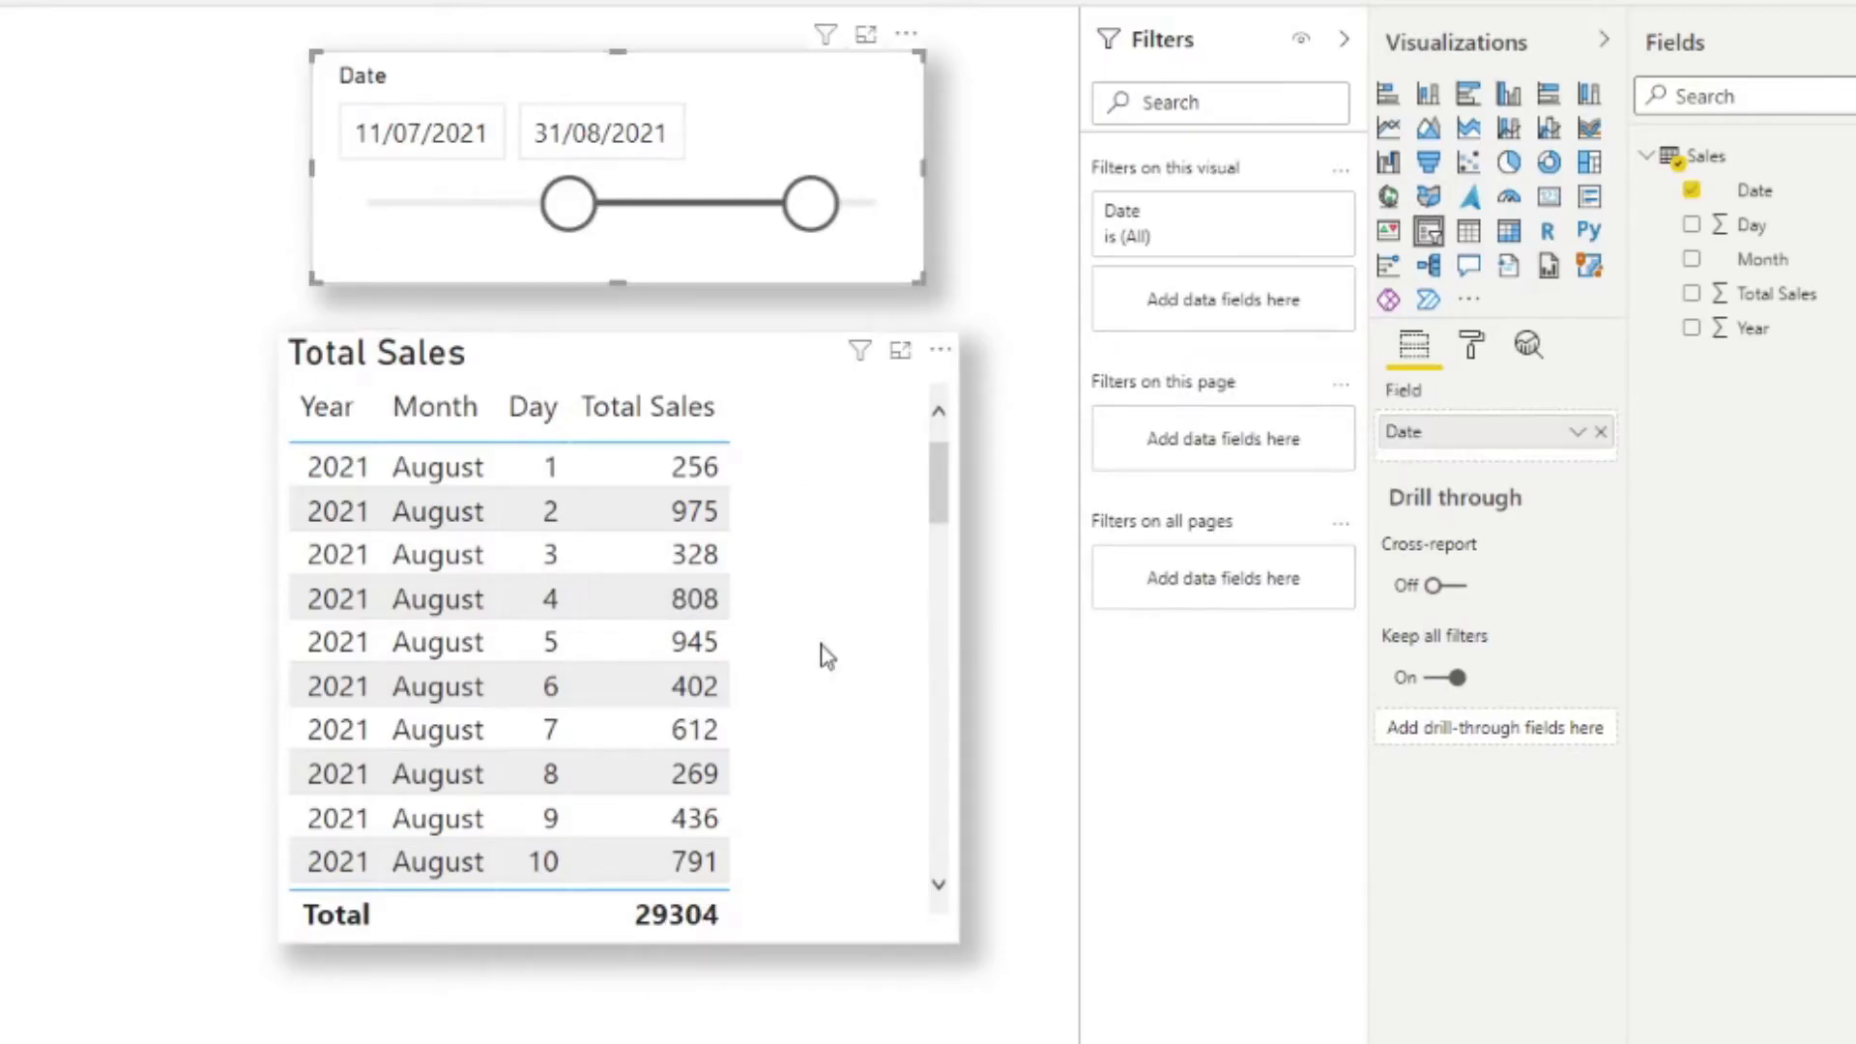
{"action": "scroll", "coordinate": [858, 684], "scroll_direction": "down", "scroll_amount": 8}
{"action": "scroll", "coordinate": [857, 683], "scroll_direction": "up", "scroll_amount": 8}
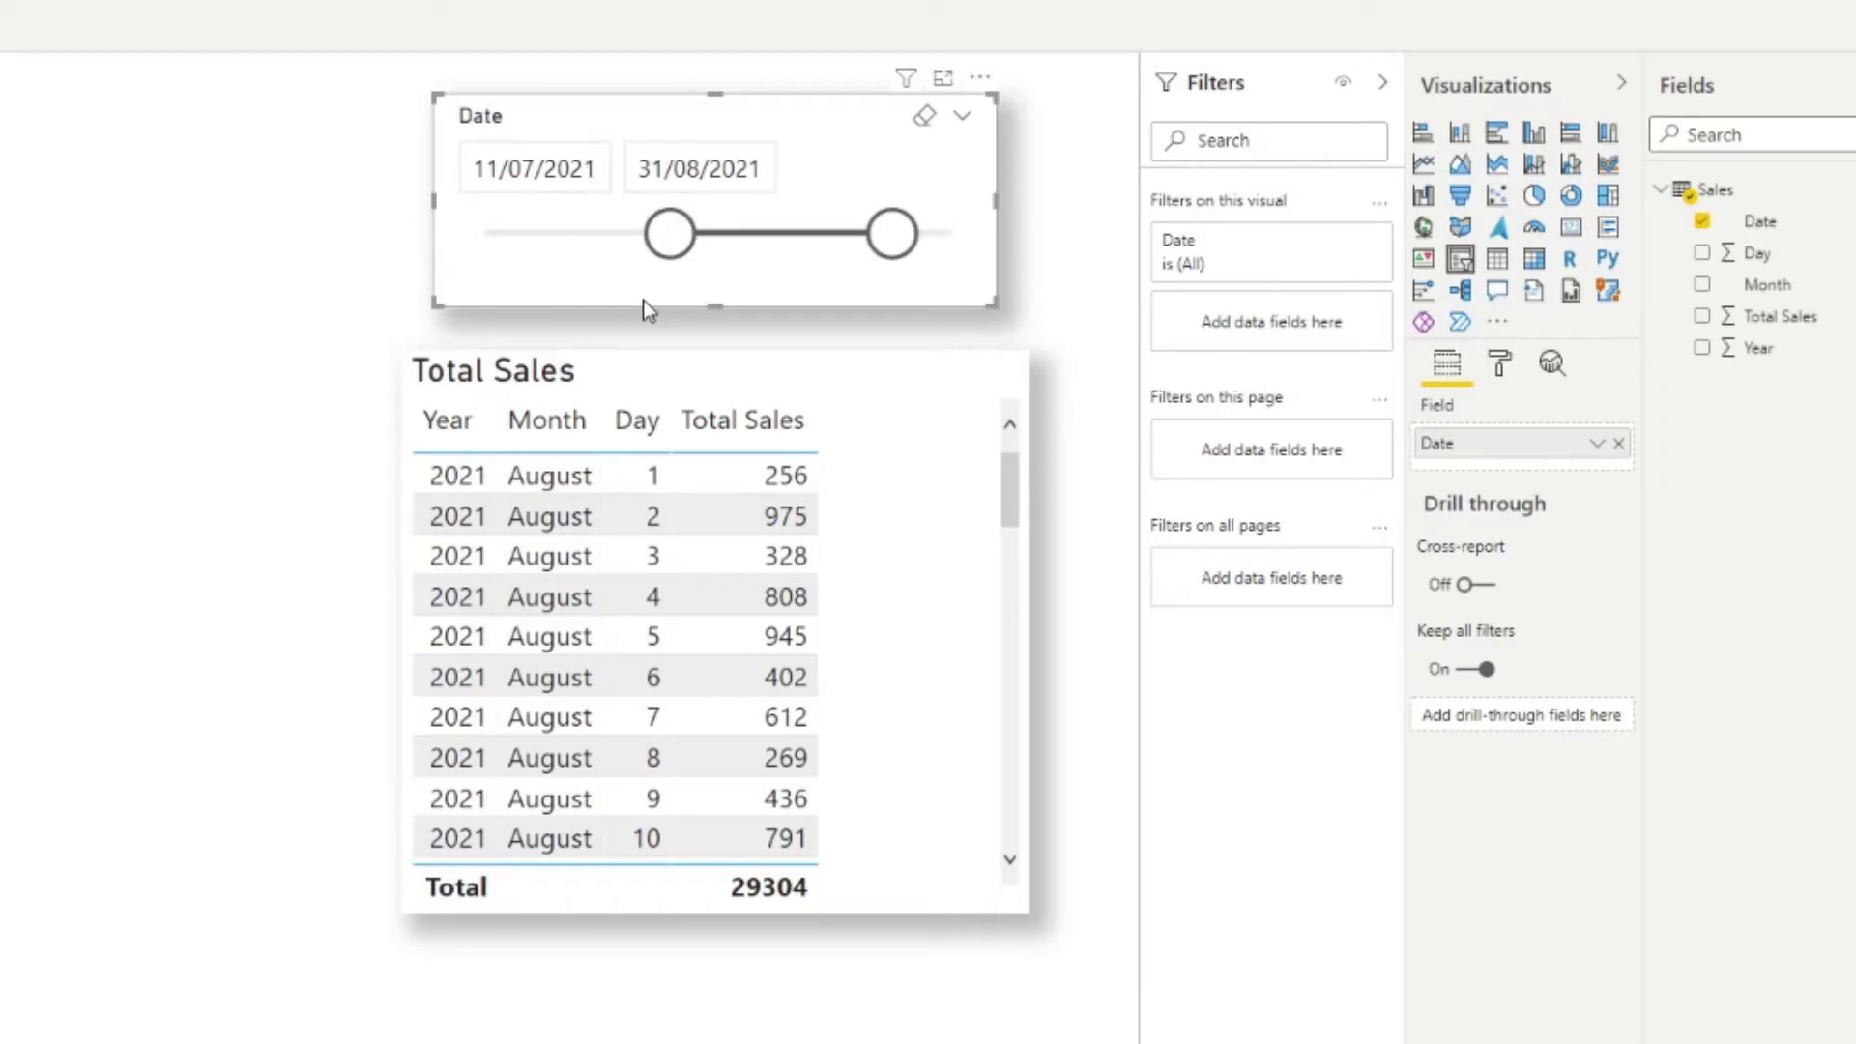
Step: Set the slicer's start date to 1 August 2021 and end date to 31 August 2021
{"action": "left_click", "coordinate": [605, 168]}
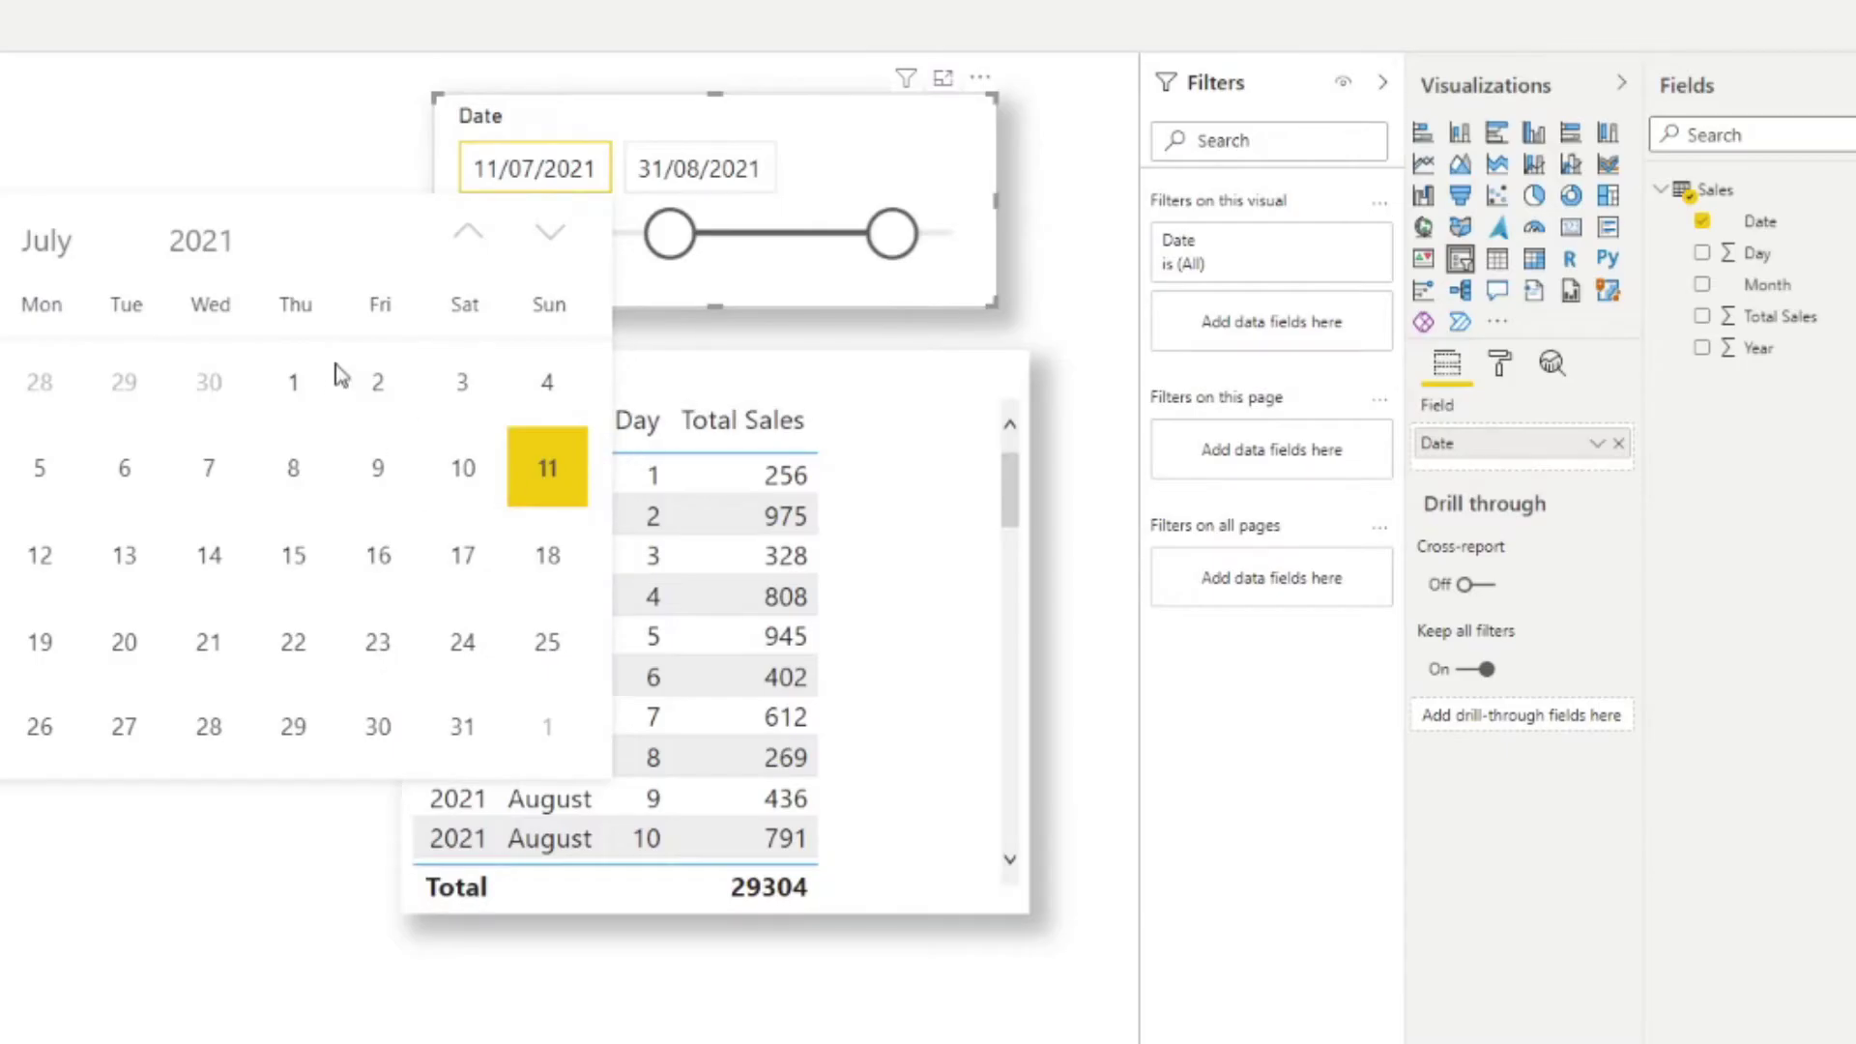
{"action": "left_click", "coordinate": [547, 234]}
{"action": "left_click", "coordinate": [522, 387]}
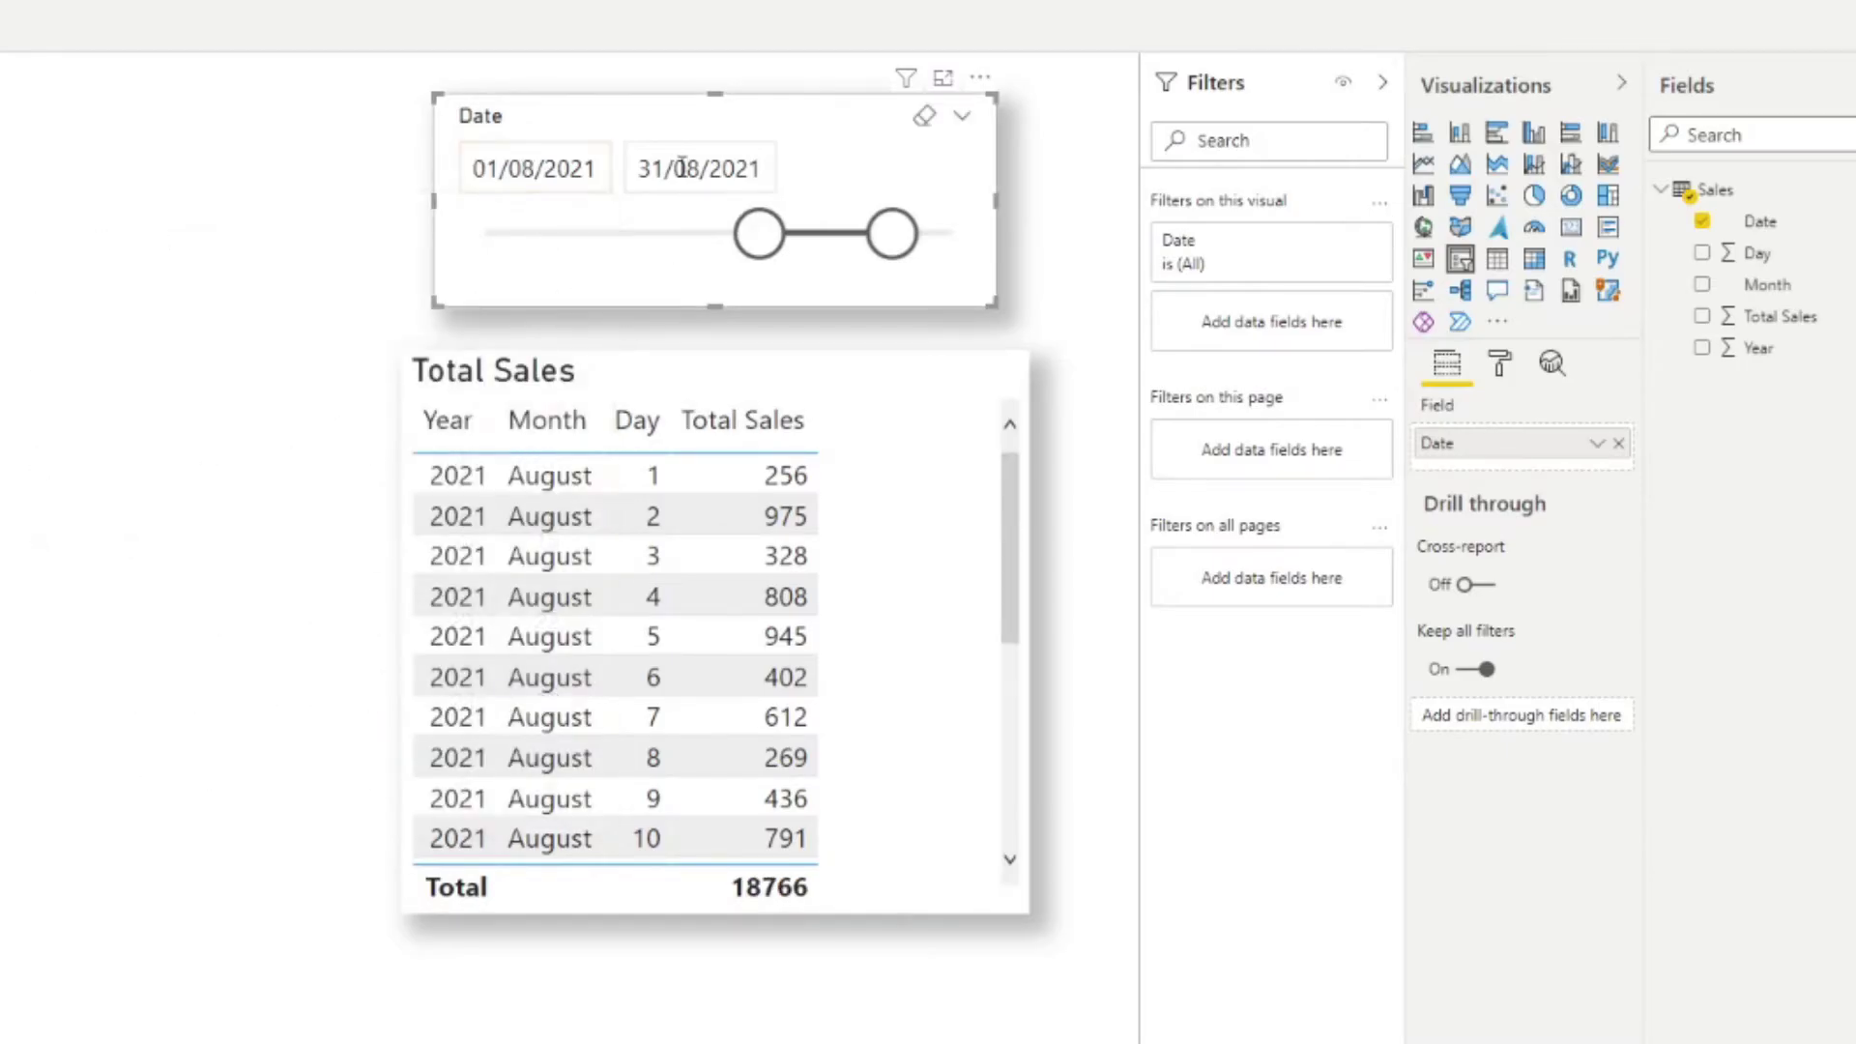
{"action": "left_click", "coordinate": [677, 168]}
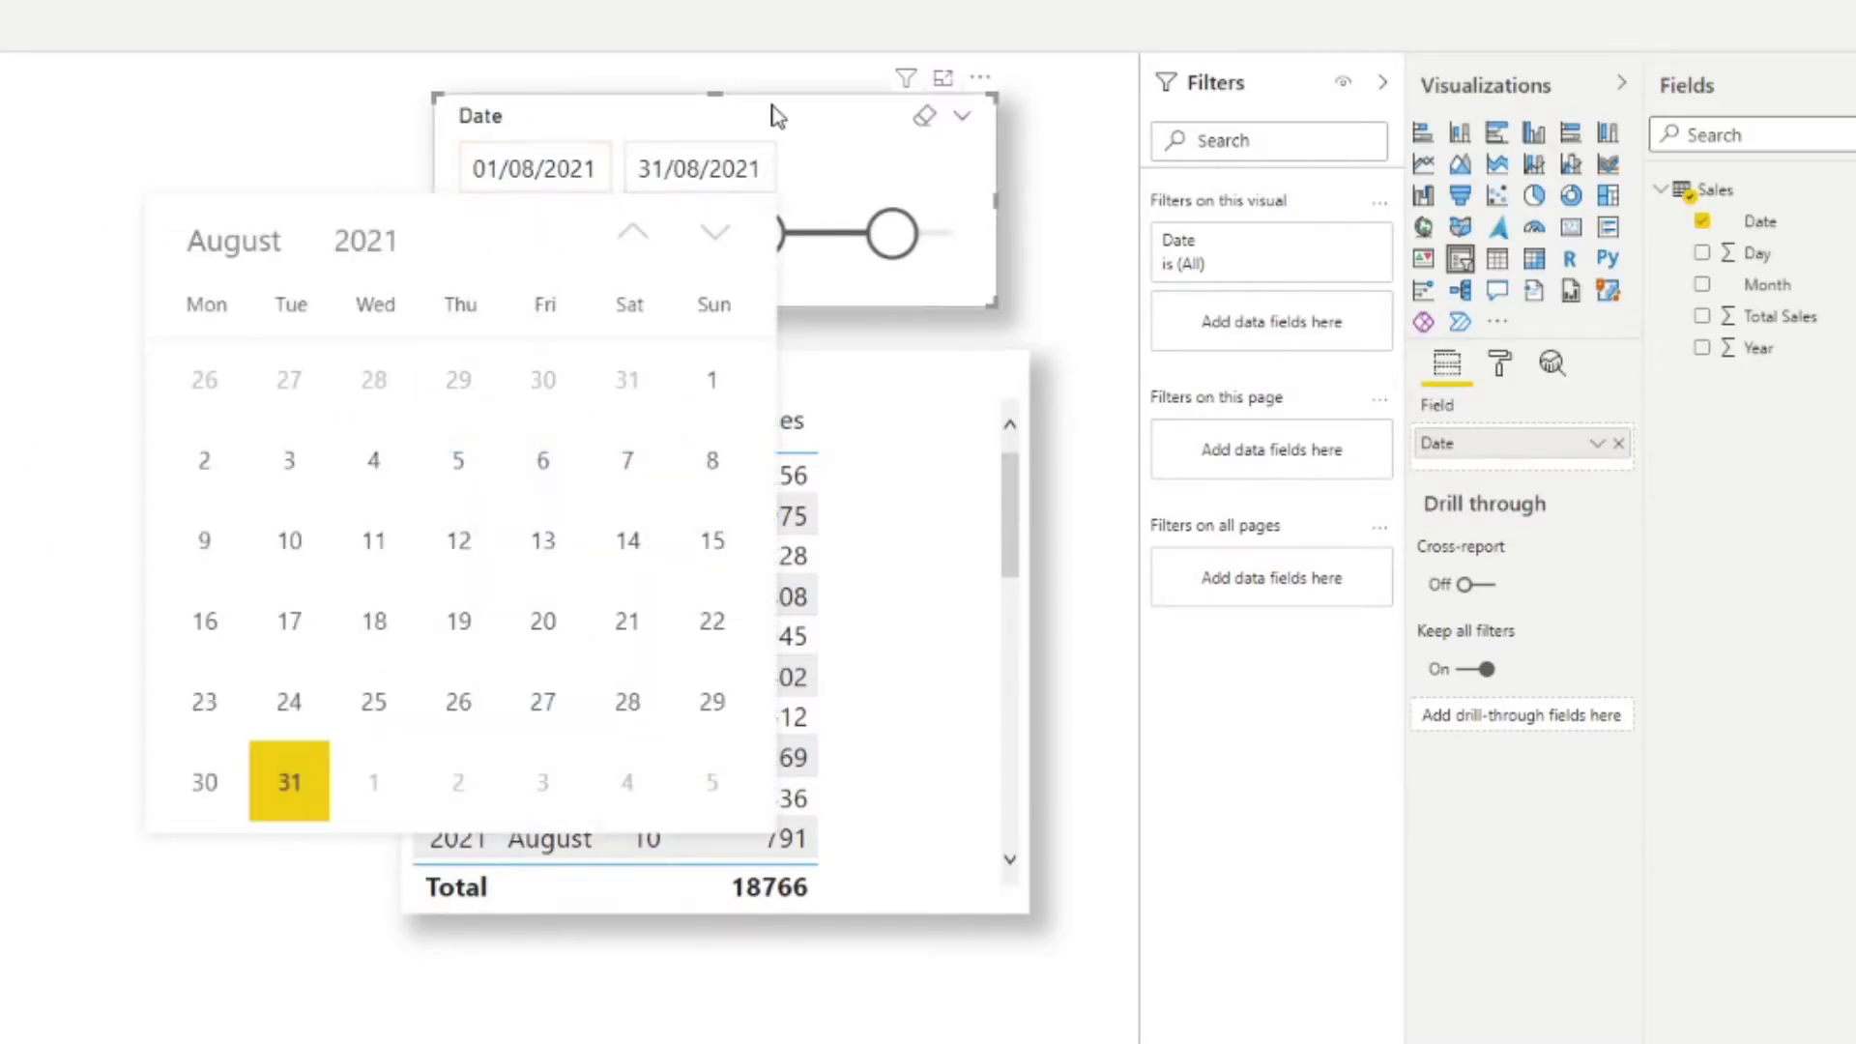
{"action": "left_click", "coordinate": [1027, 243]}
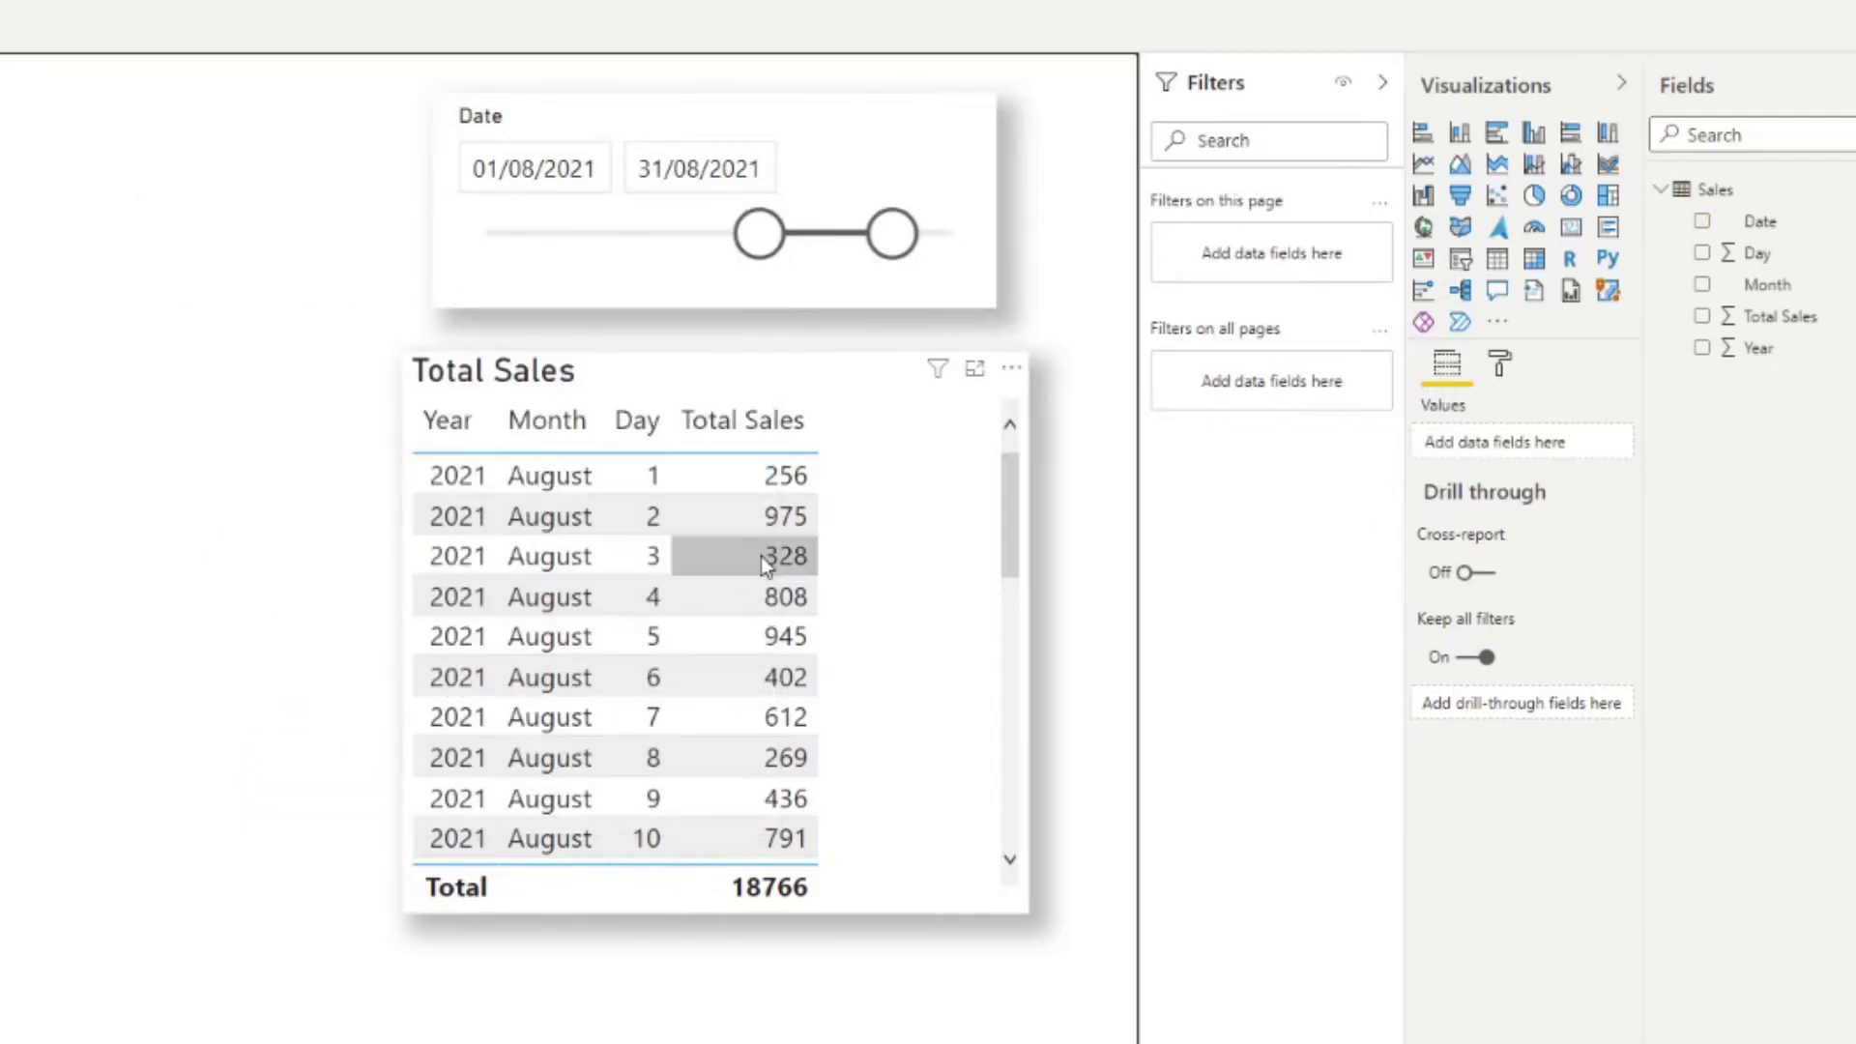
{"action": "scroll", "coordinate": [808, 677], "scroll_direction": "down", "scroll_amount": 5}
{"action": "scroll", "coordinate": [779, 716], "scroll_direction": "down", "scroll_amount": 1}
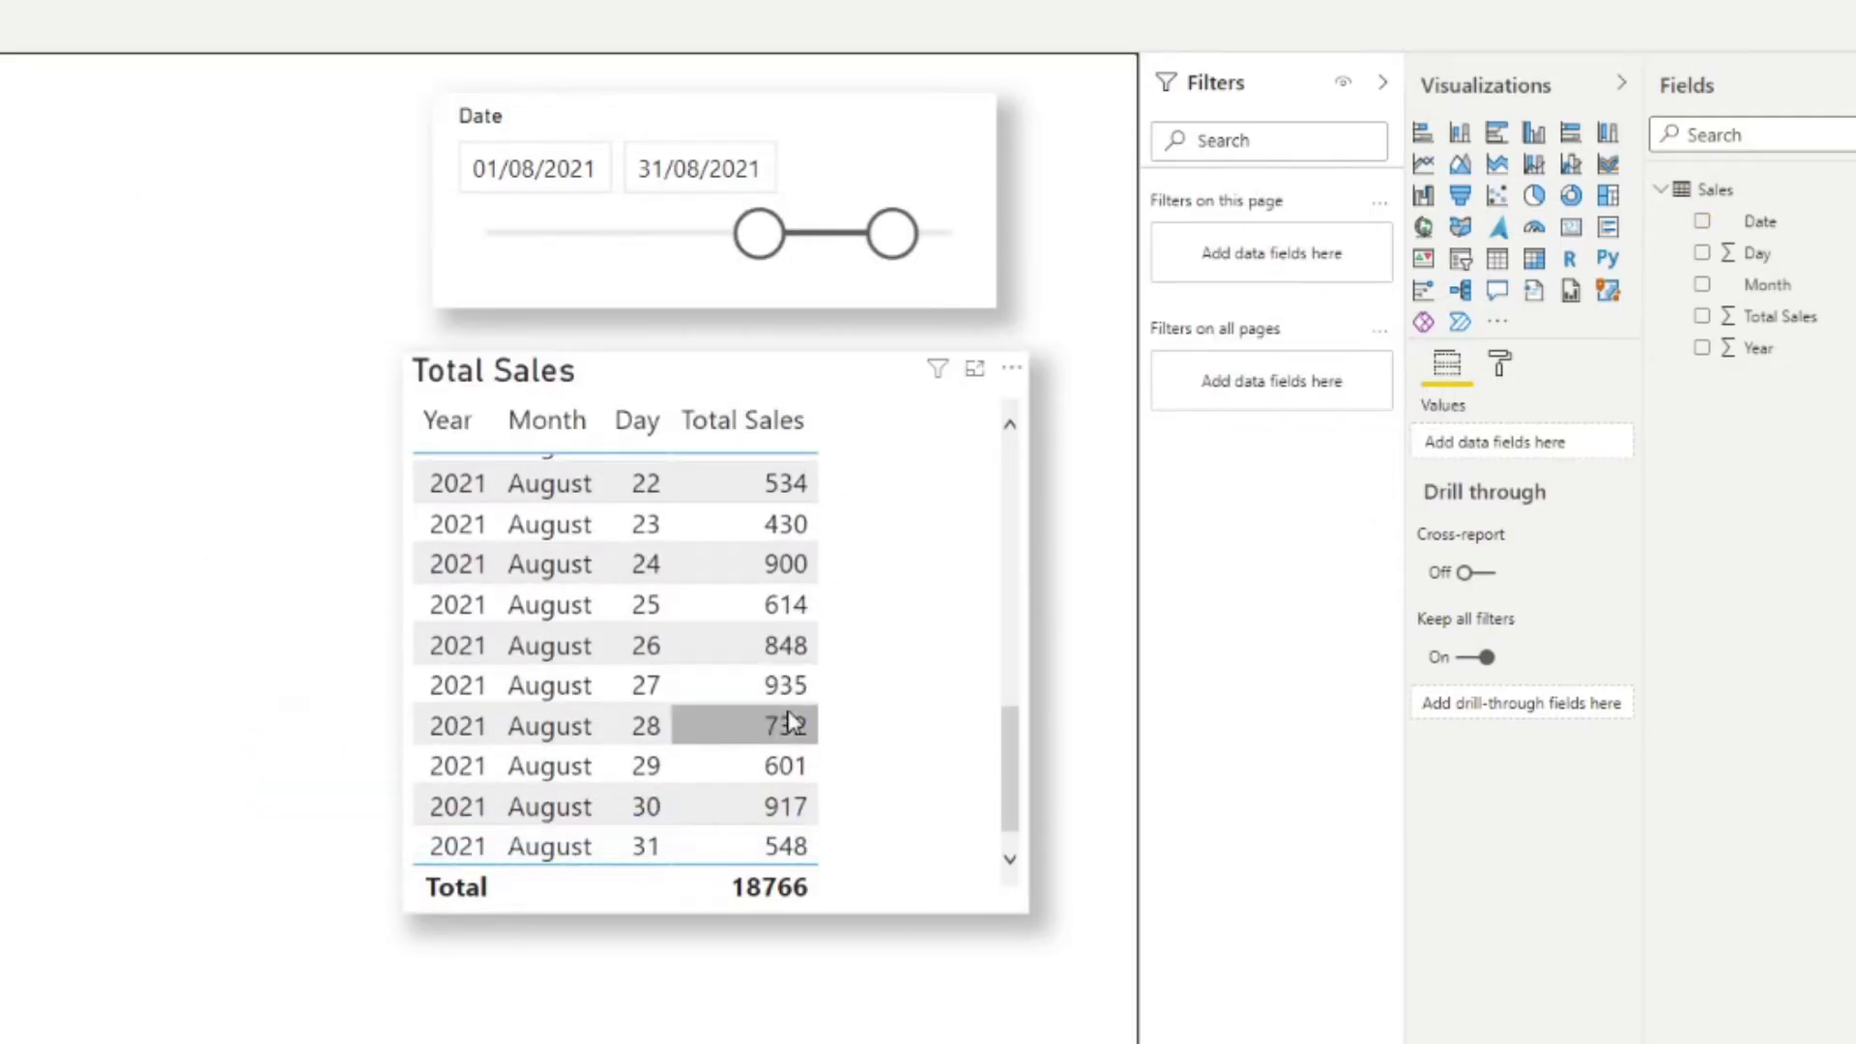
{"action": "scroll", "coordinate": [786, 716], "scroll_direction": "up", "scroll_amount": 6}
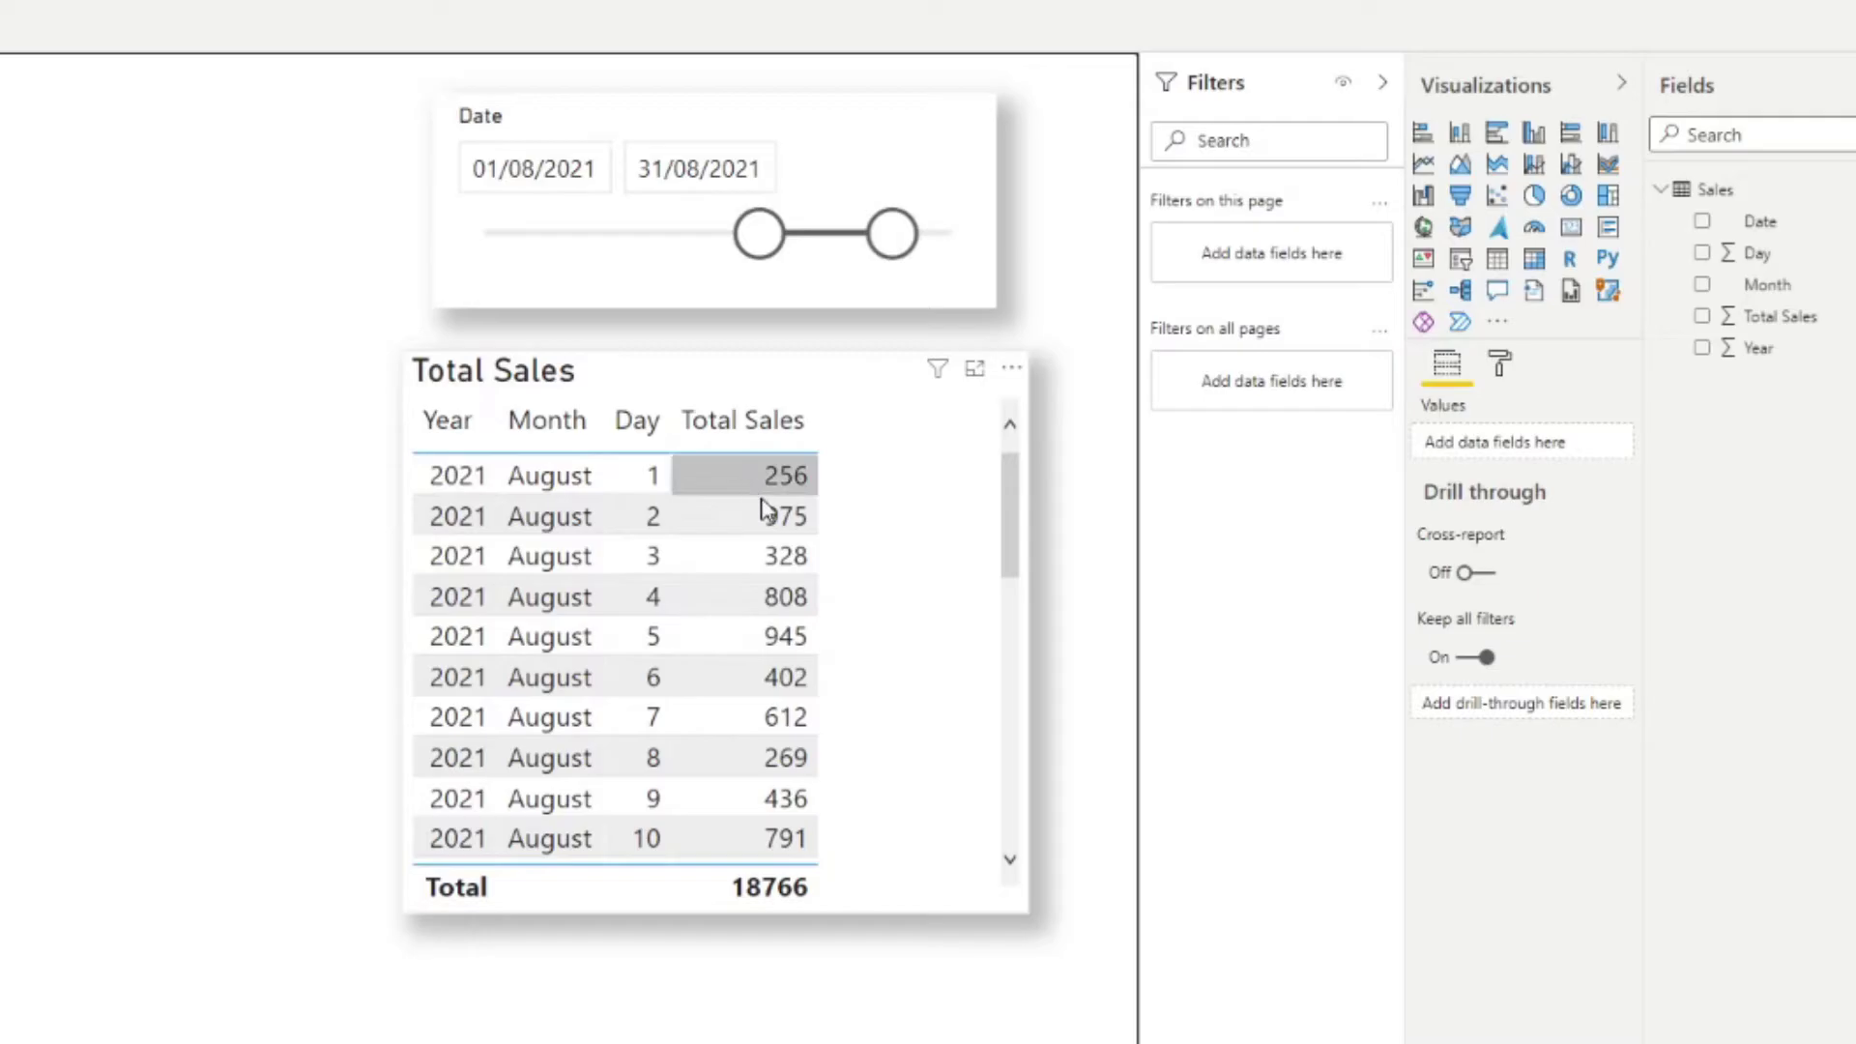
{"action": "scroll", "coordinate": [771, 548], "scroll_direction": "down", "scroll_amount": 5}
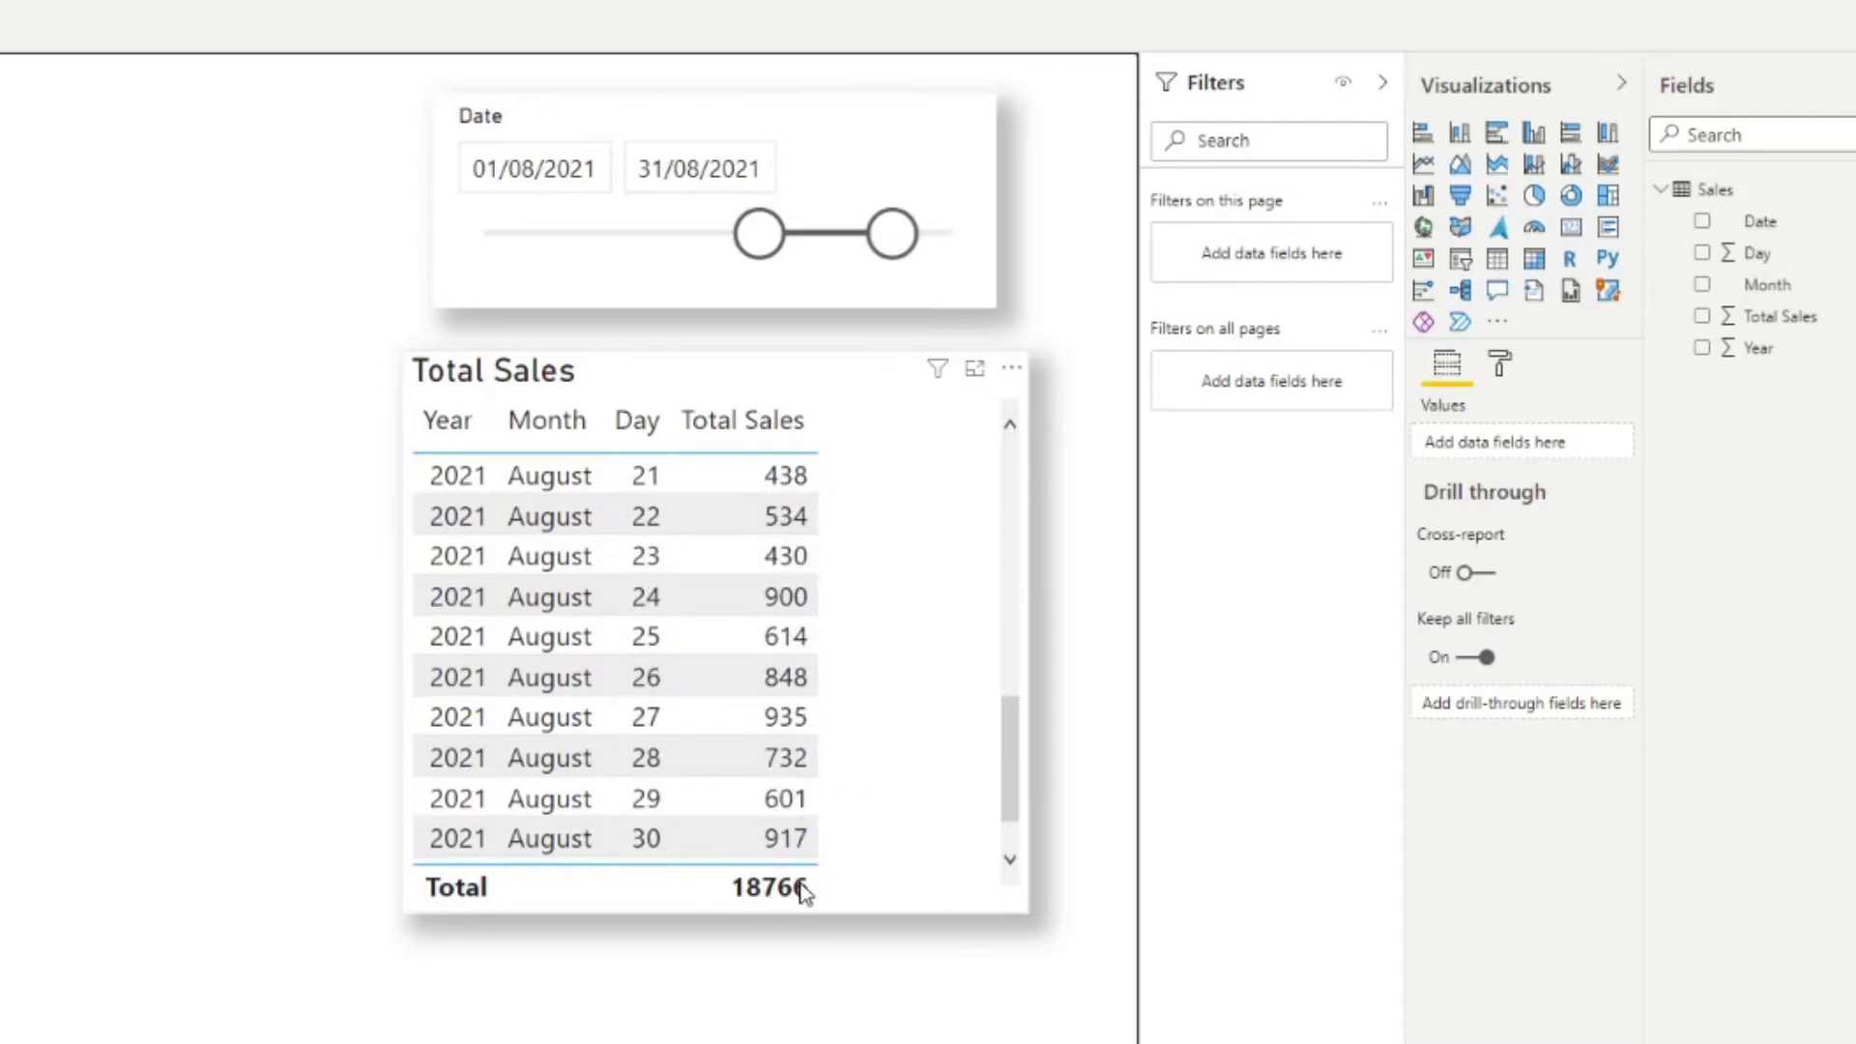
{"action": "scroll", "coordinate": [774, 791], "scroll_direction": "up", "scroll_amount": 5}
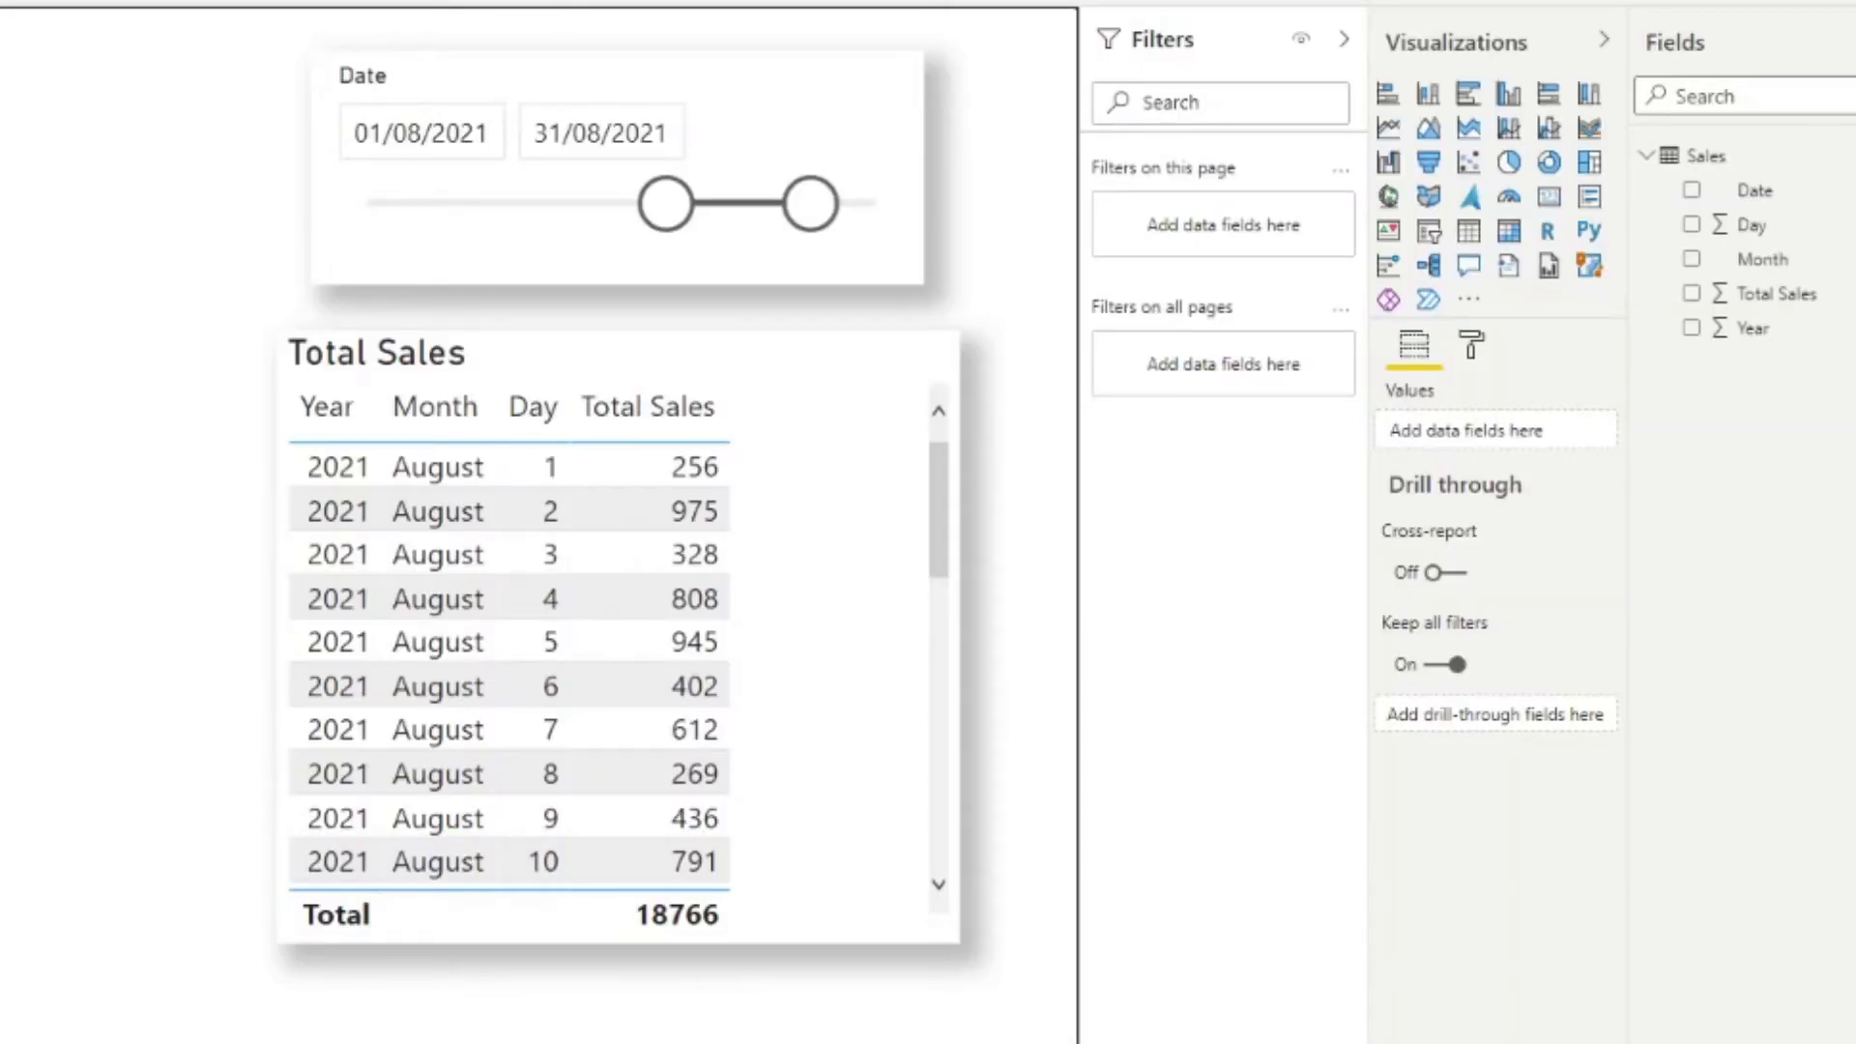
Step: Add a Power Automate button visual with Year, Month, Day and Total Sales as its data
{"action": "left_click", "coordinate": [1429, 308]}
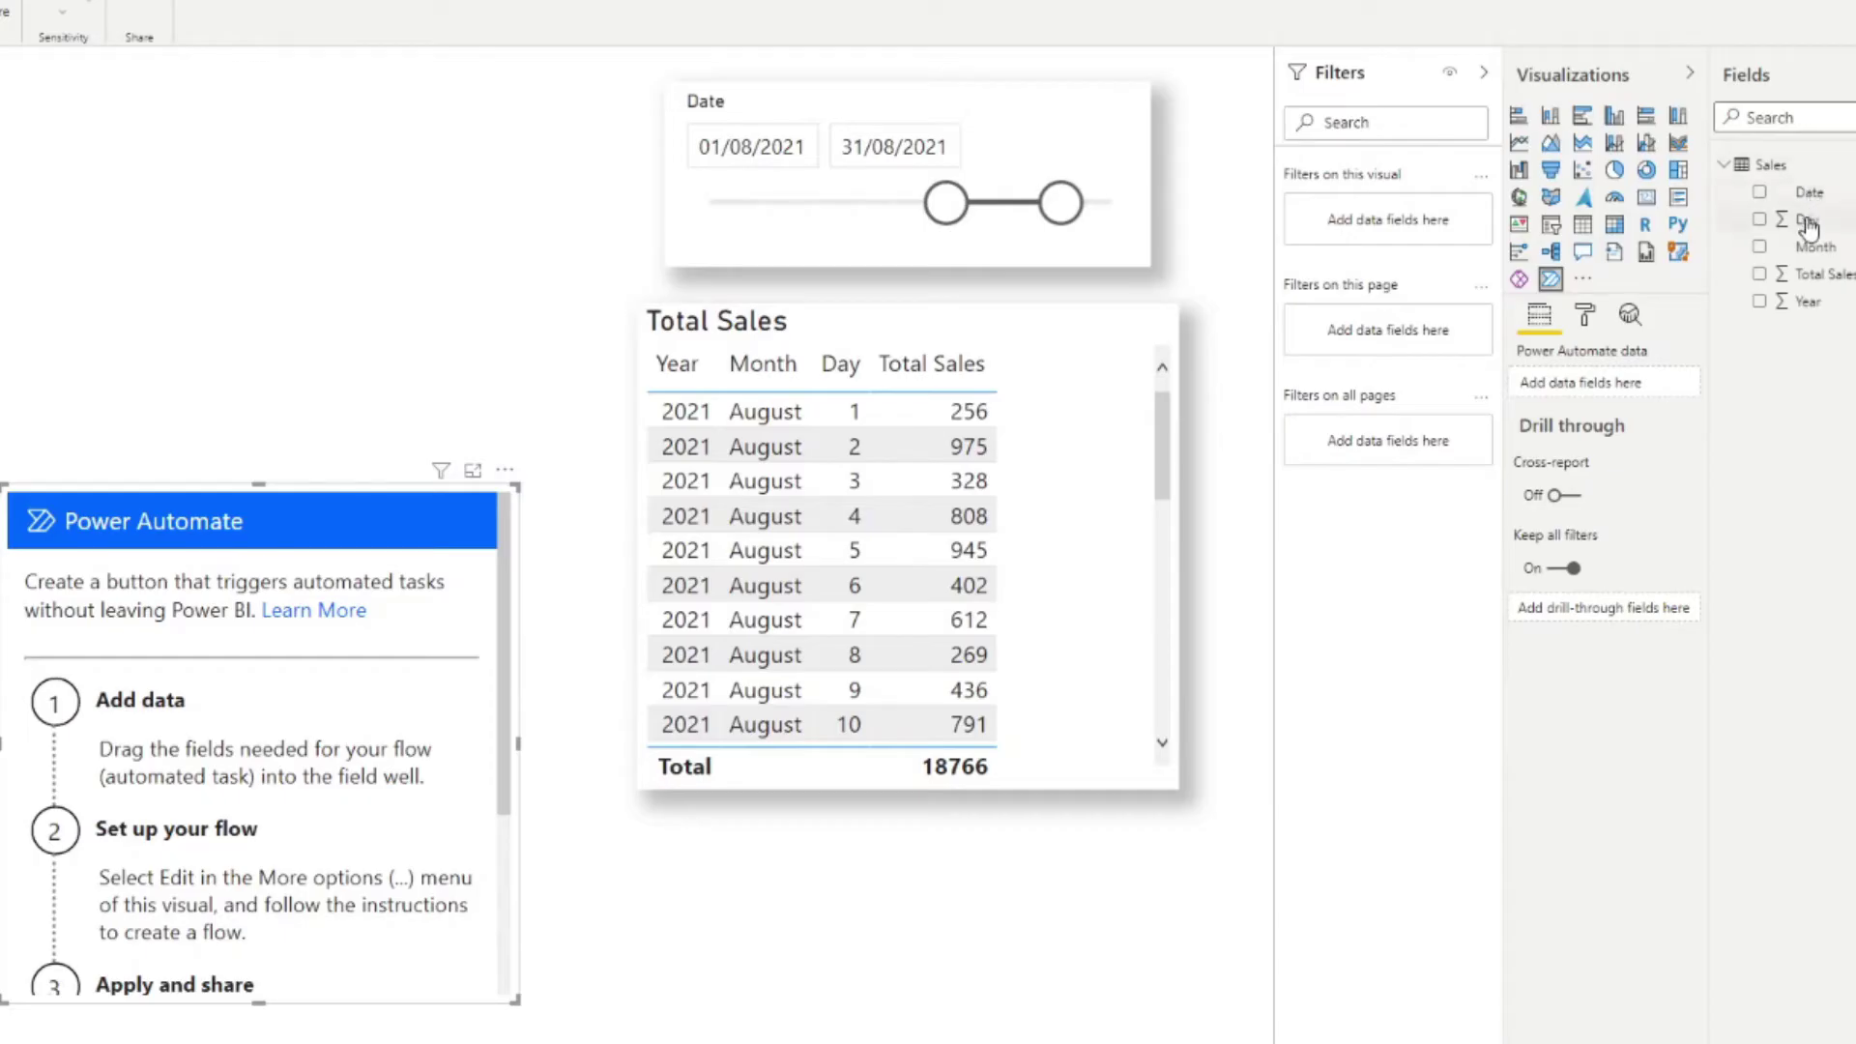
{"action": "left_click_drag", "start_coordinate": [1784, 301], "coordinate": [1579, 384]}
{"action": "left_click", "coordinate": [1759, 247]}
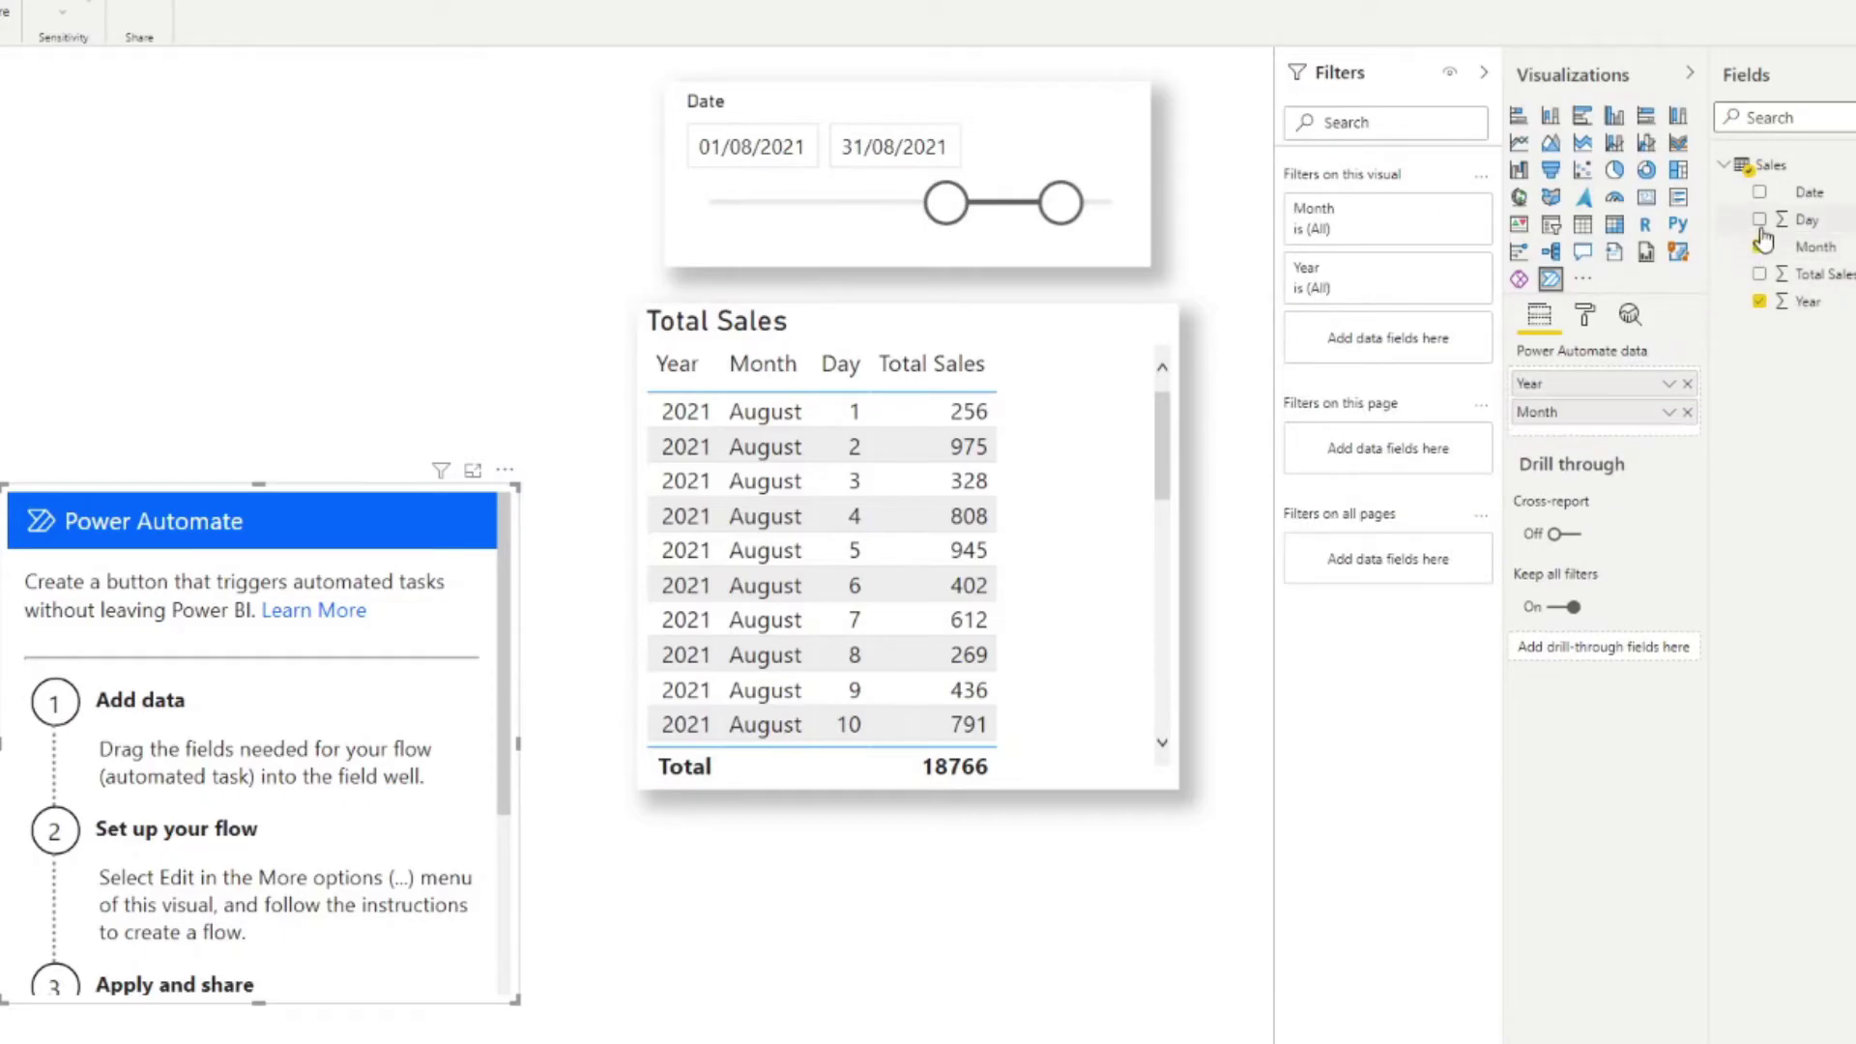
{"action": "left_click", "coordinate": [1760, 219]}
{"action": "left_click", "coordinate": [1760, 275]}
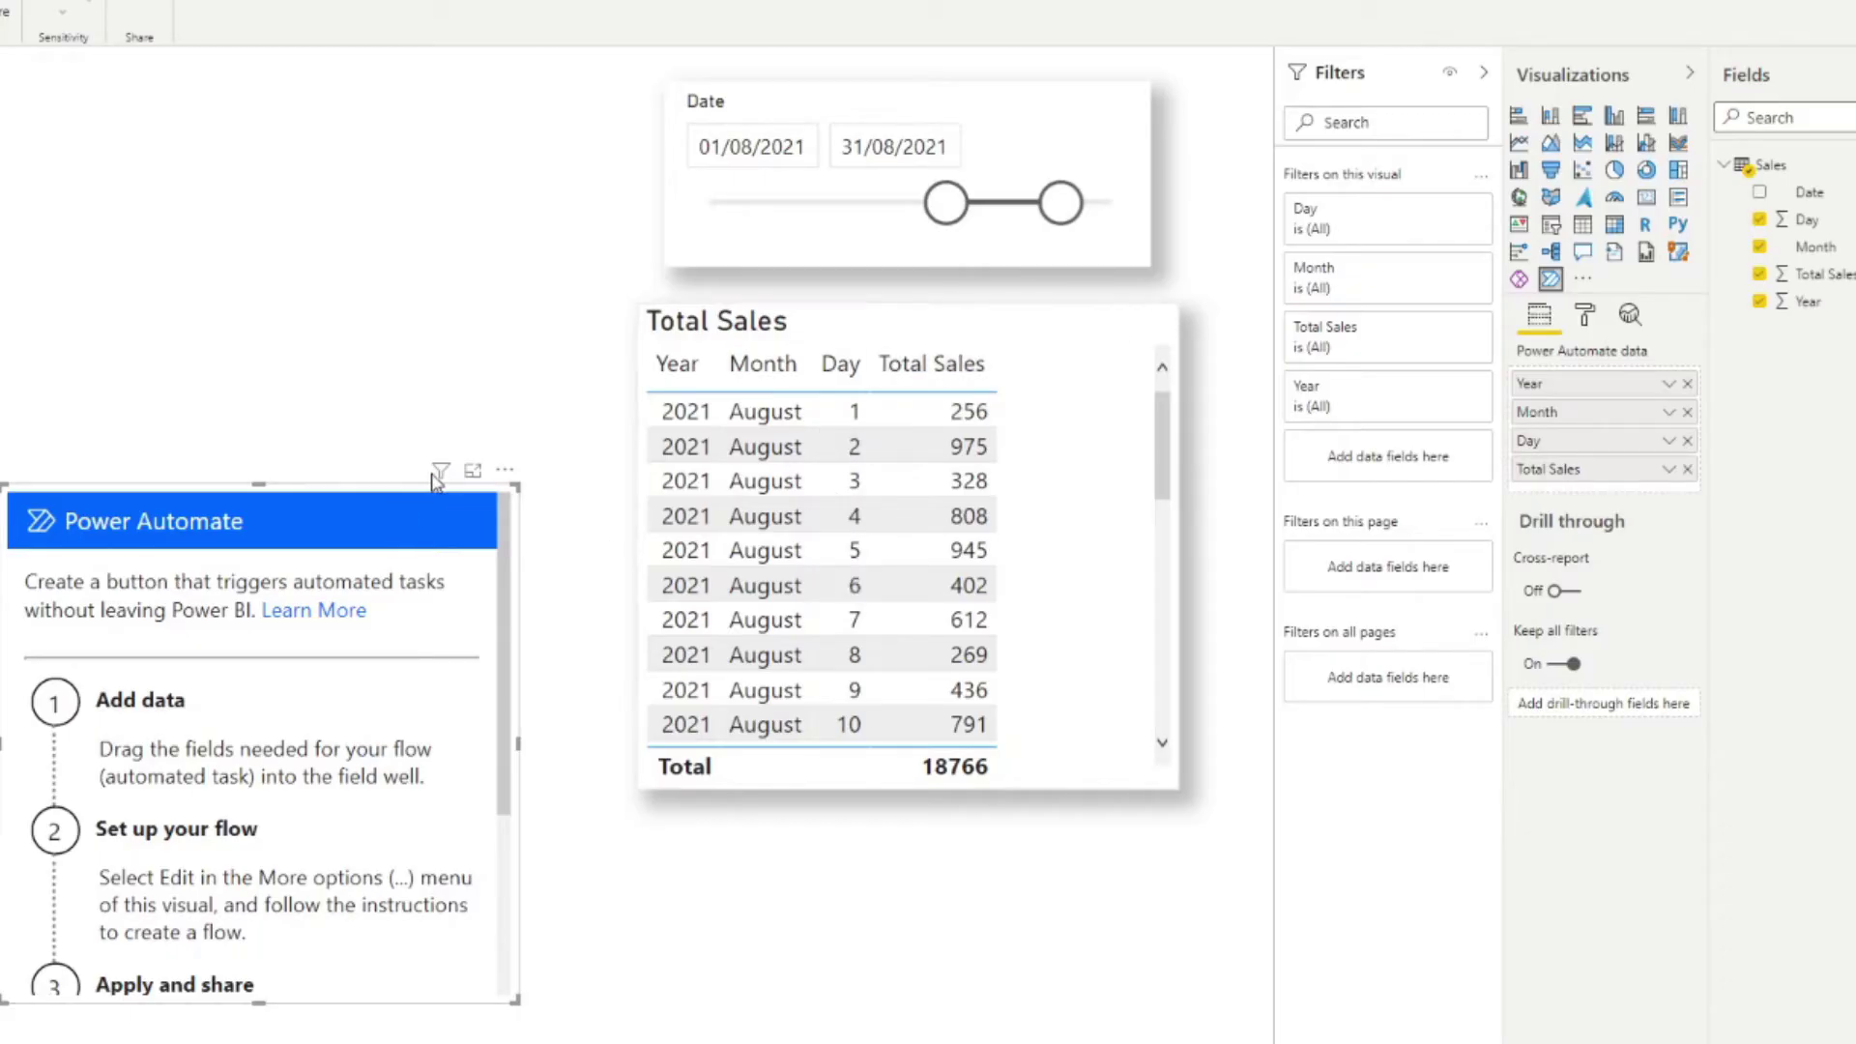
{"action": "left_click", "coordinate": [505, 474]}
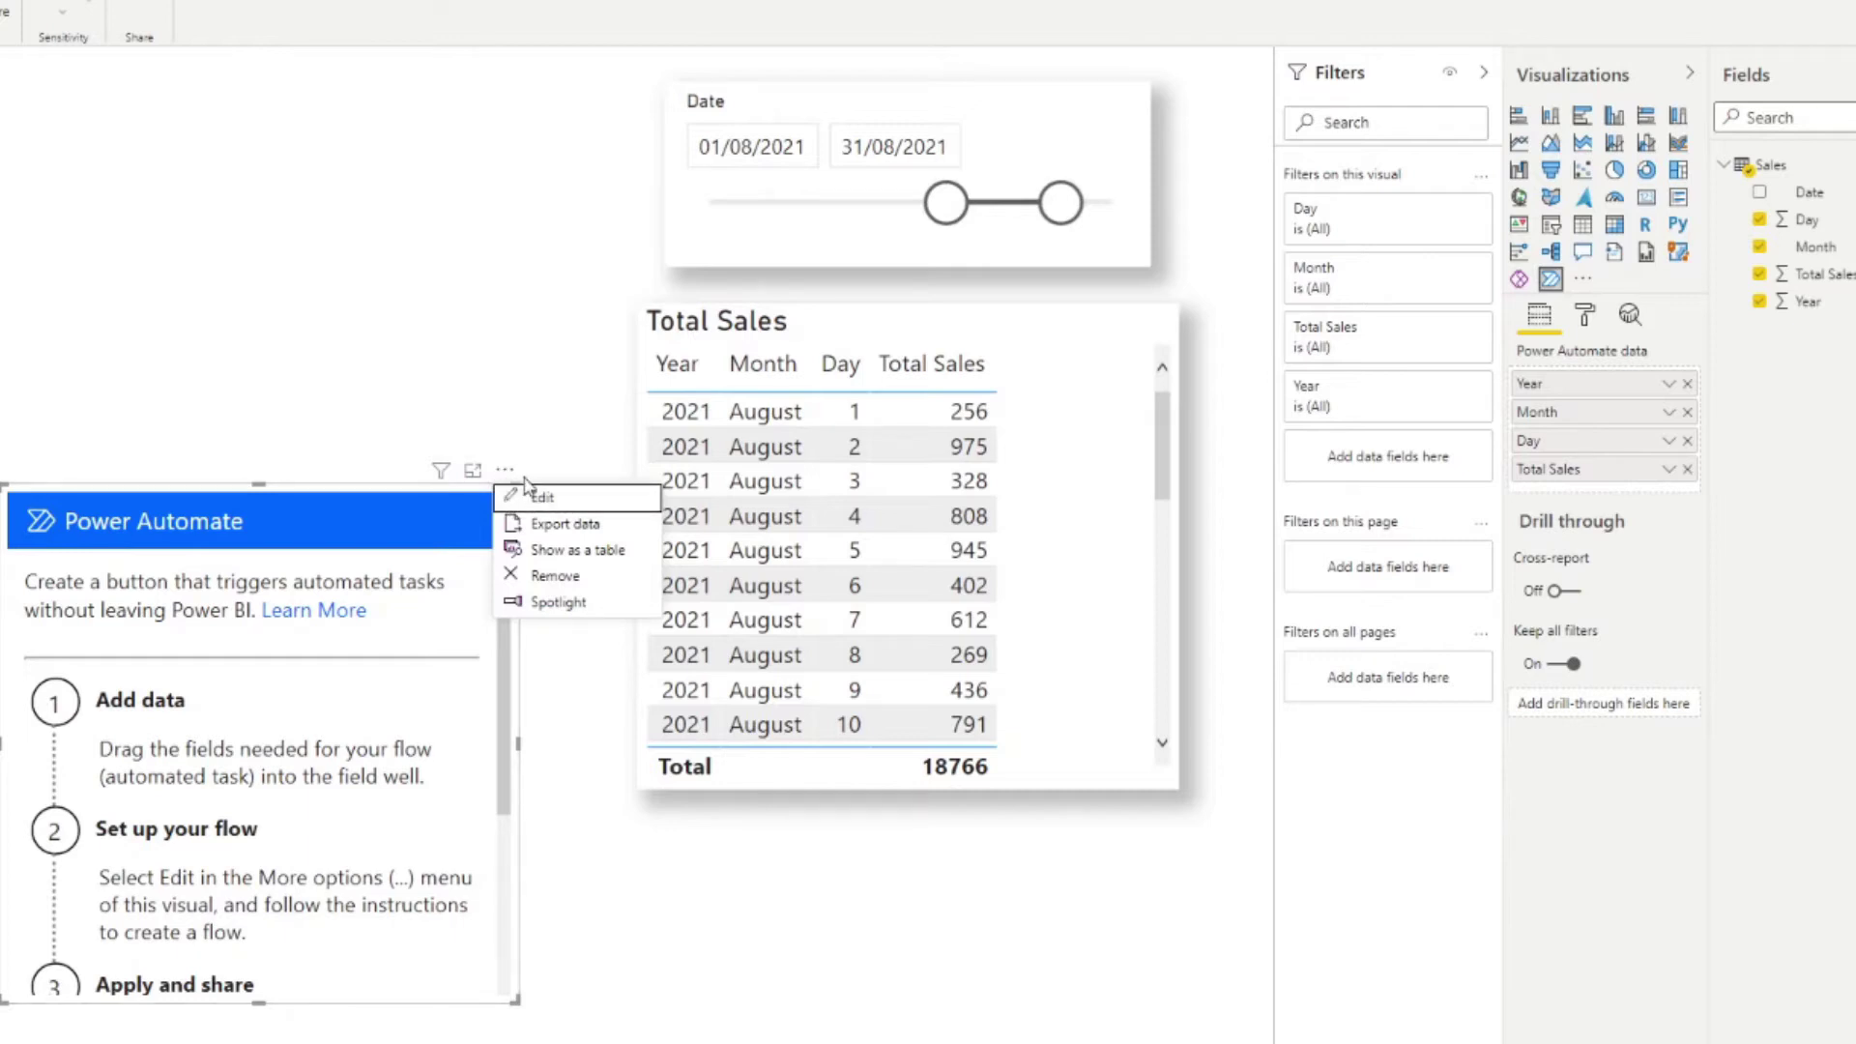
Step: Edit the button's flow as a new instant cloud flow and add a step after its trigger
{"action": "left_click", "coordinate": [536, 497]}
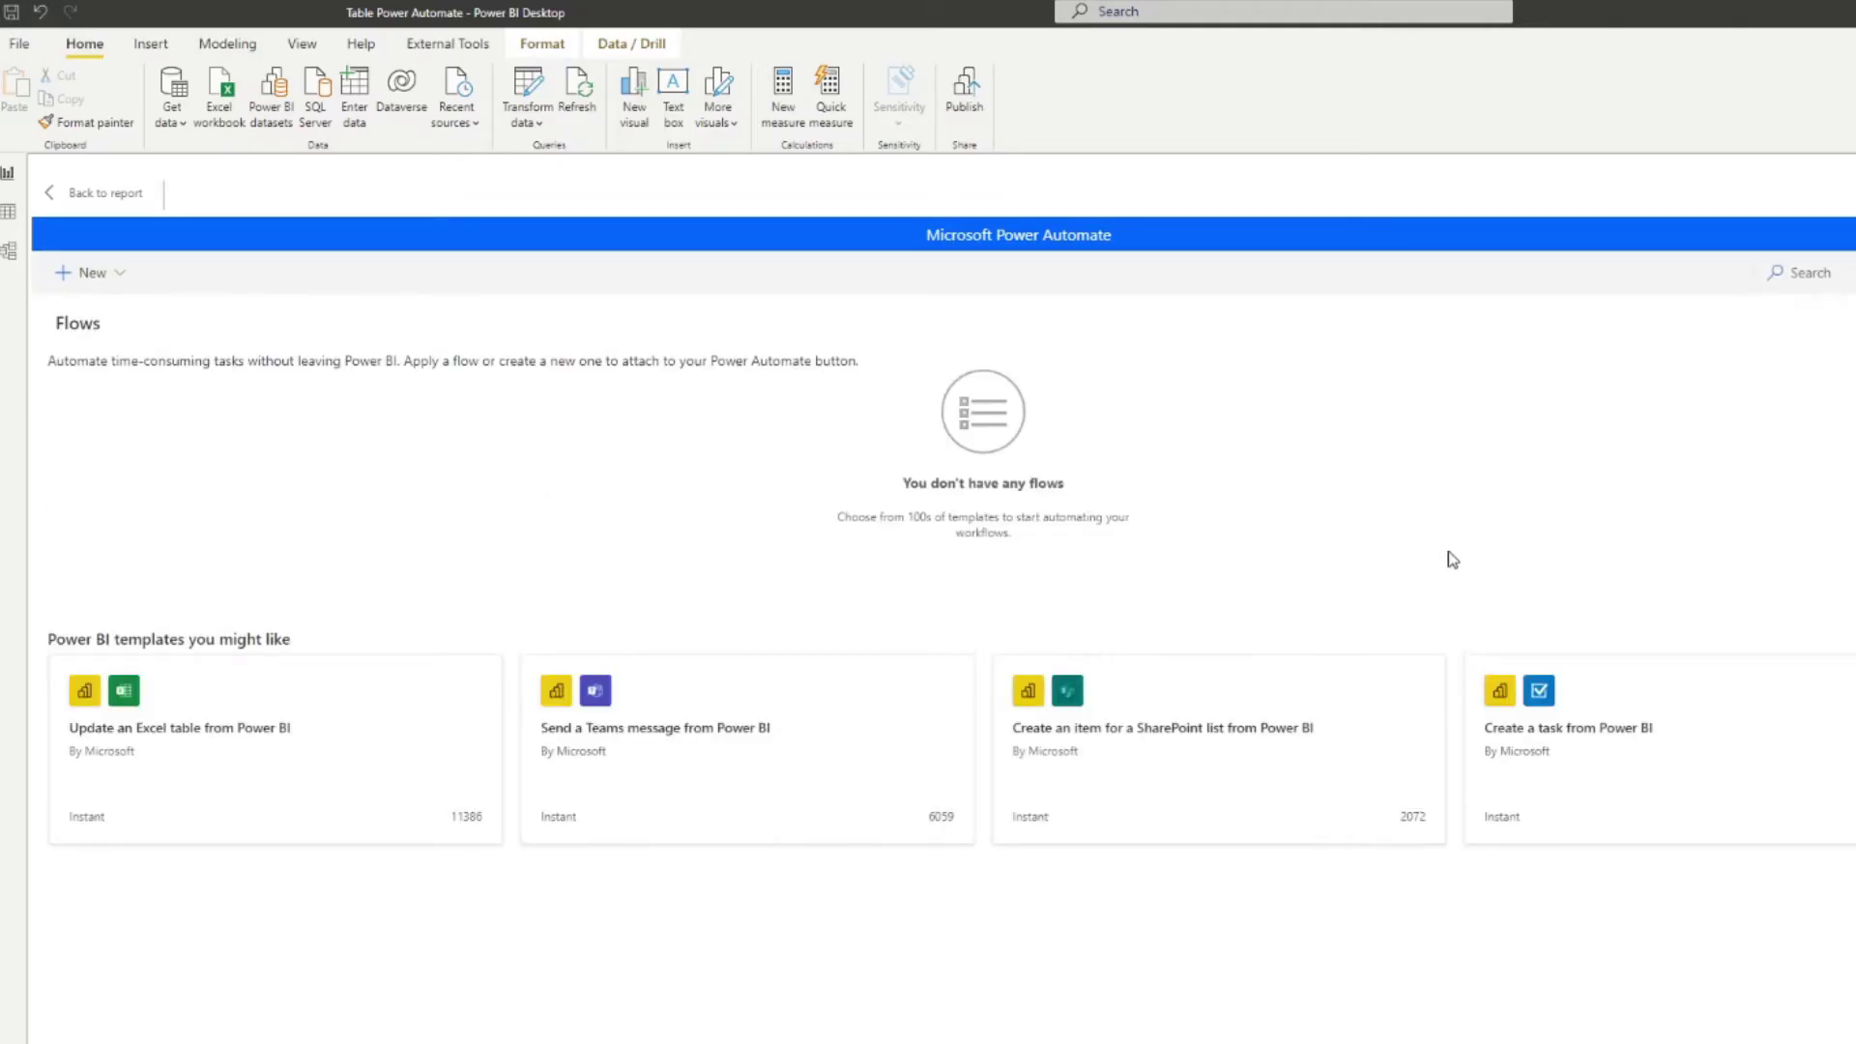
{"action": "left_click", "coordinate": [124, 278]}
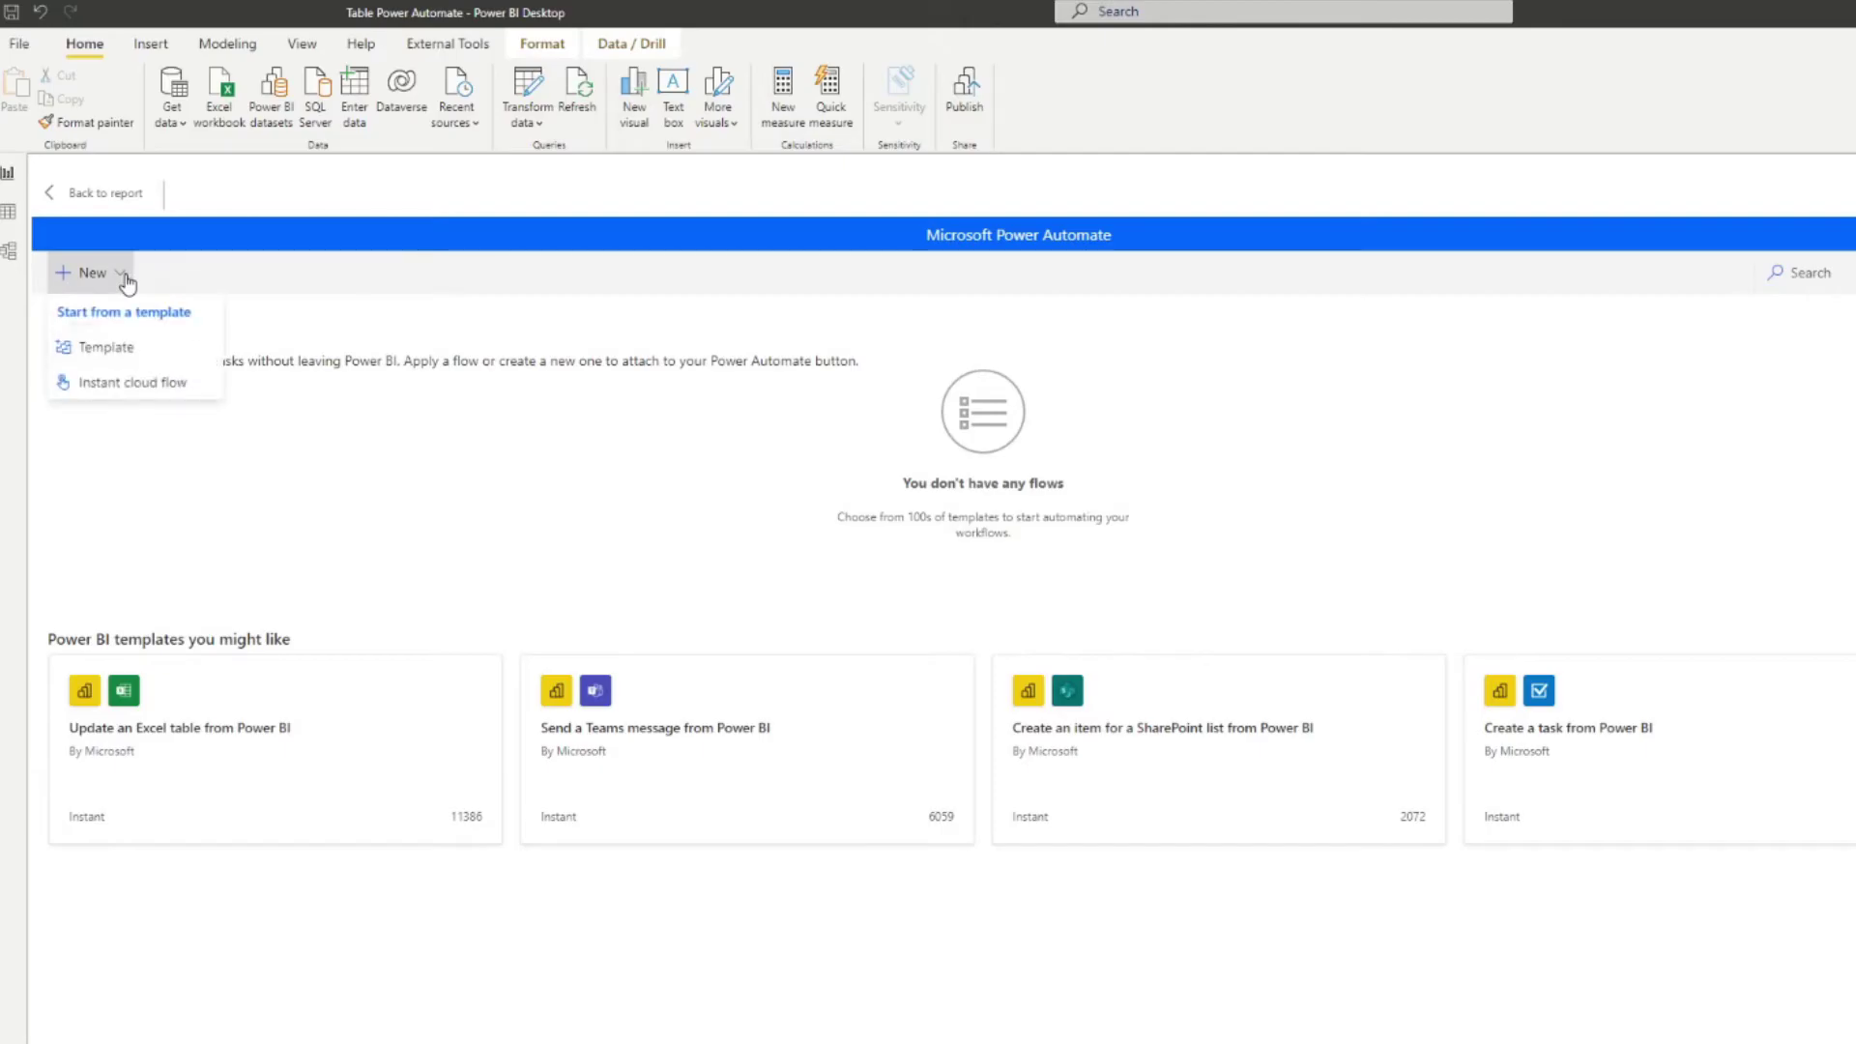
{"action": "left_click", "coordinate": [150, 386]}
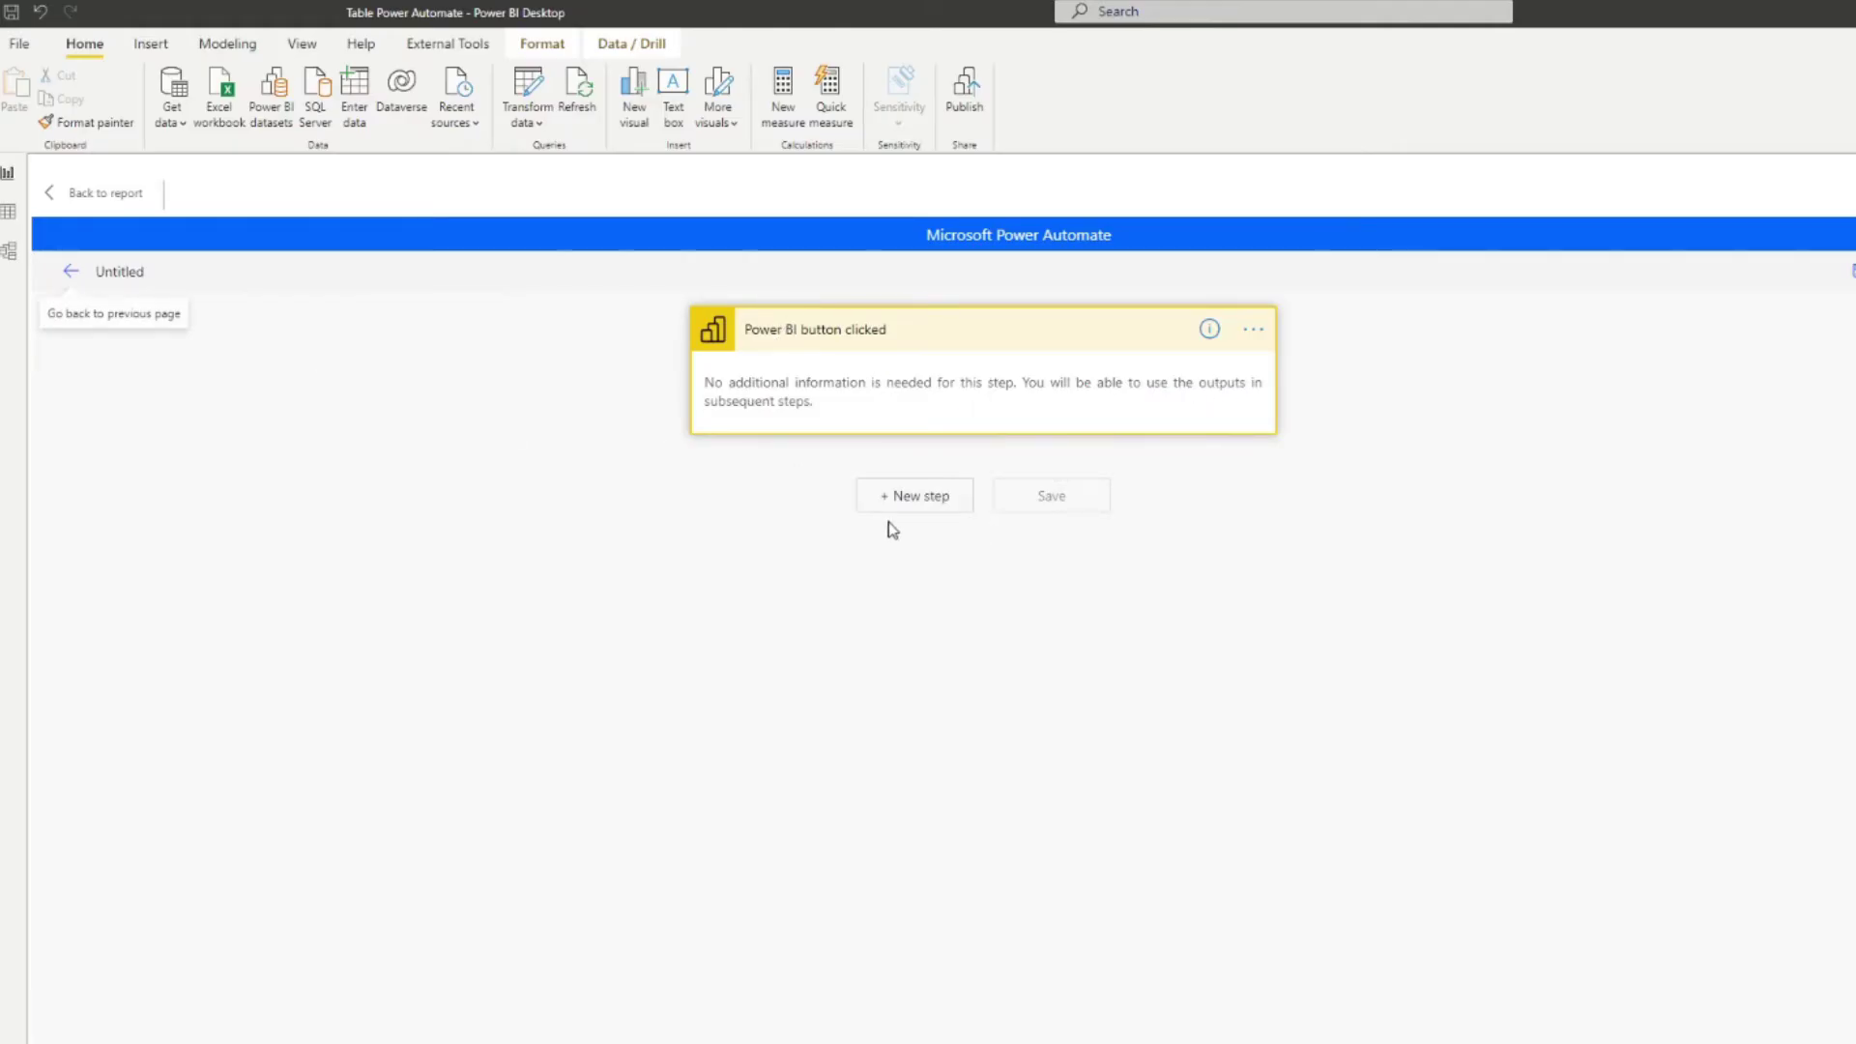
{"action": "left_click", "coordinate": [919, 495]}
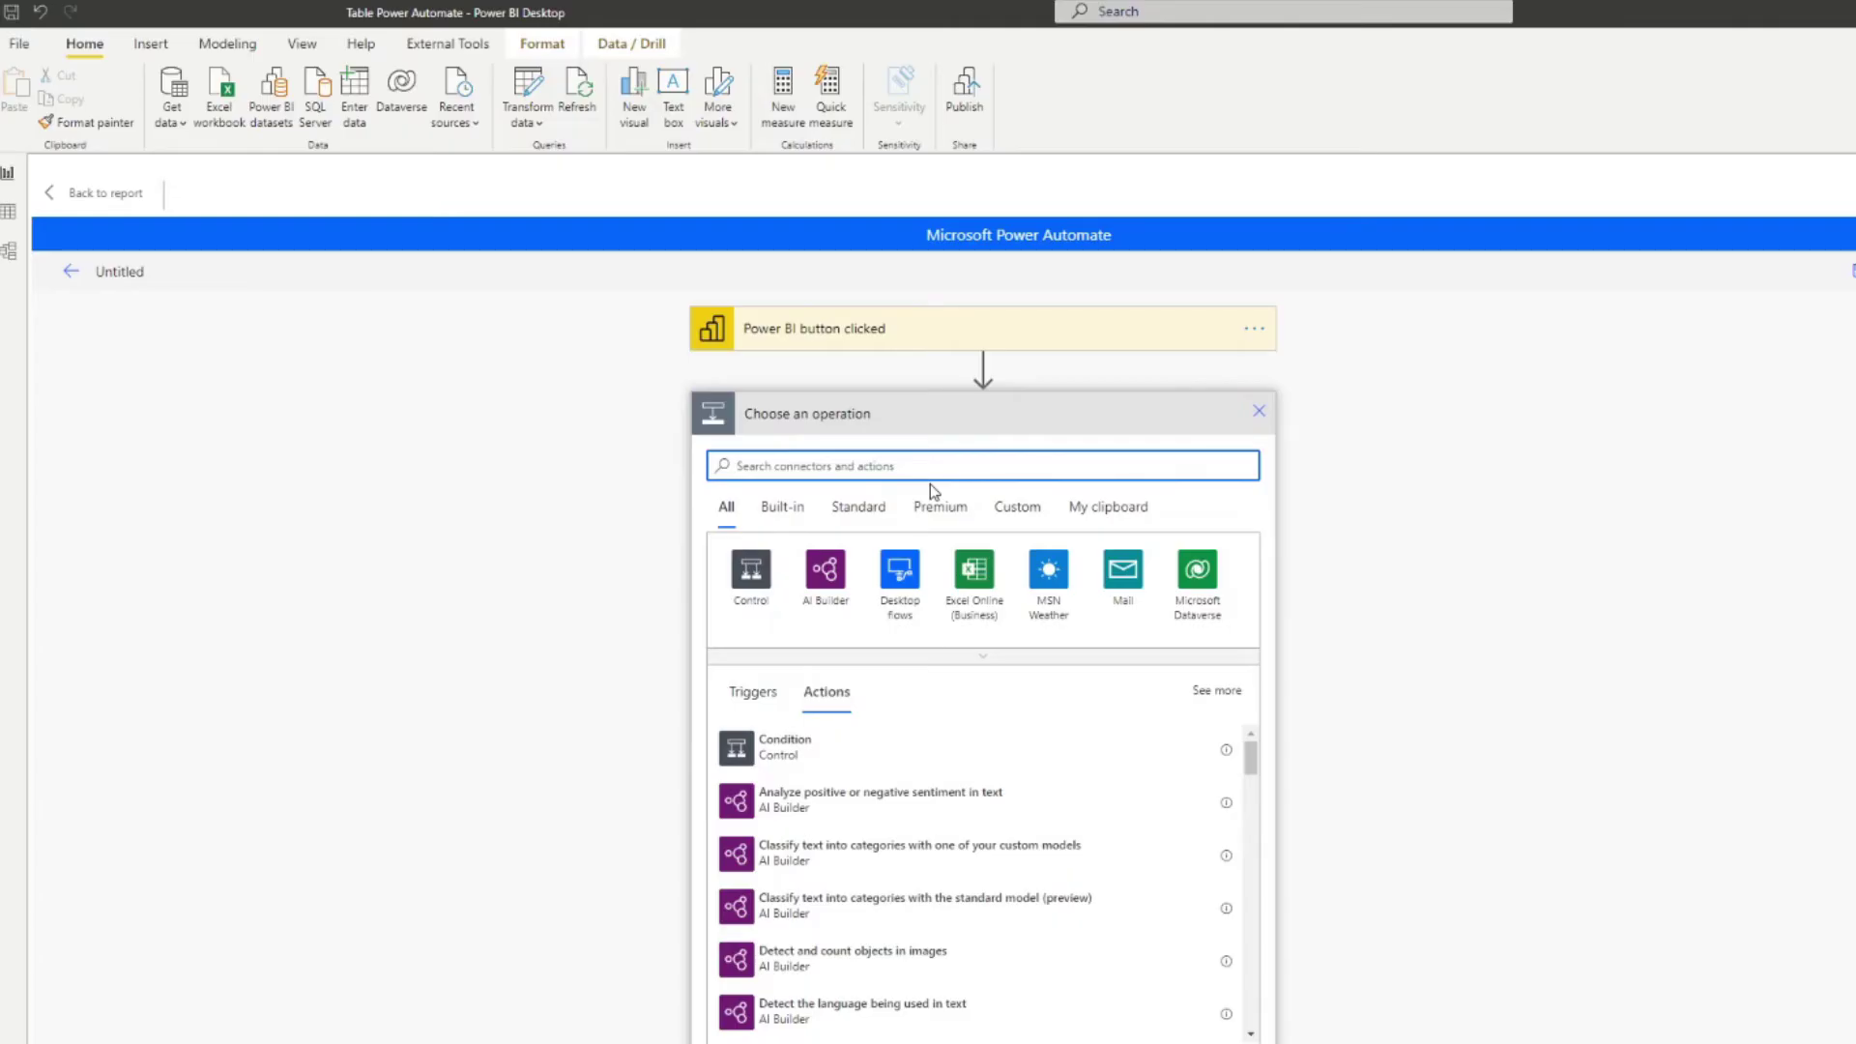
Step: Search for 'select' and add the Select (Data Operation) step
{"action": "type", "text": "select"}
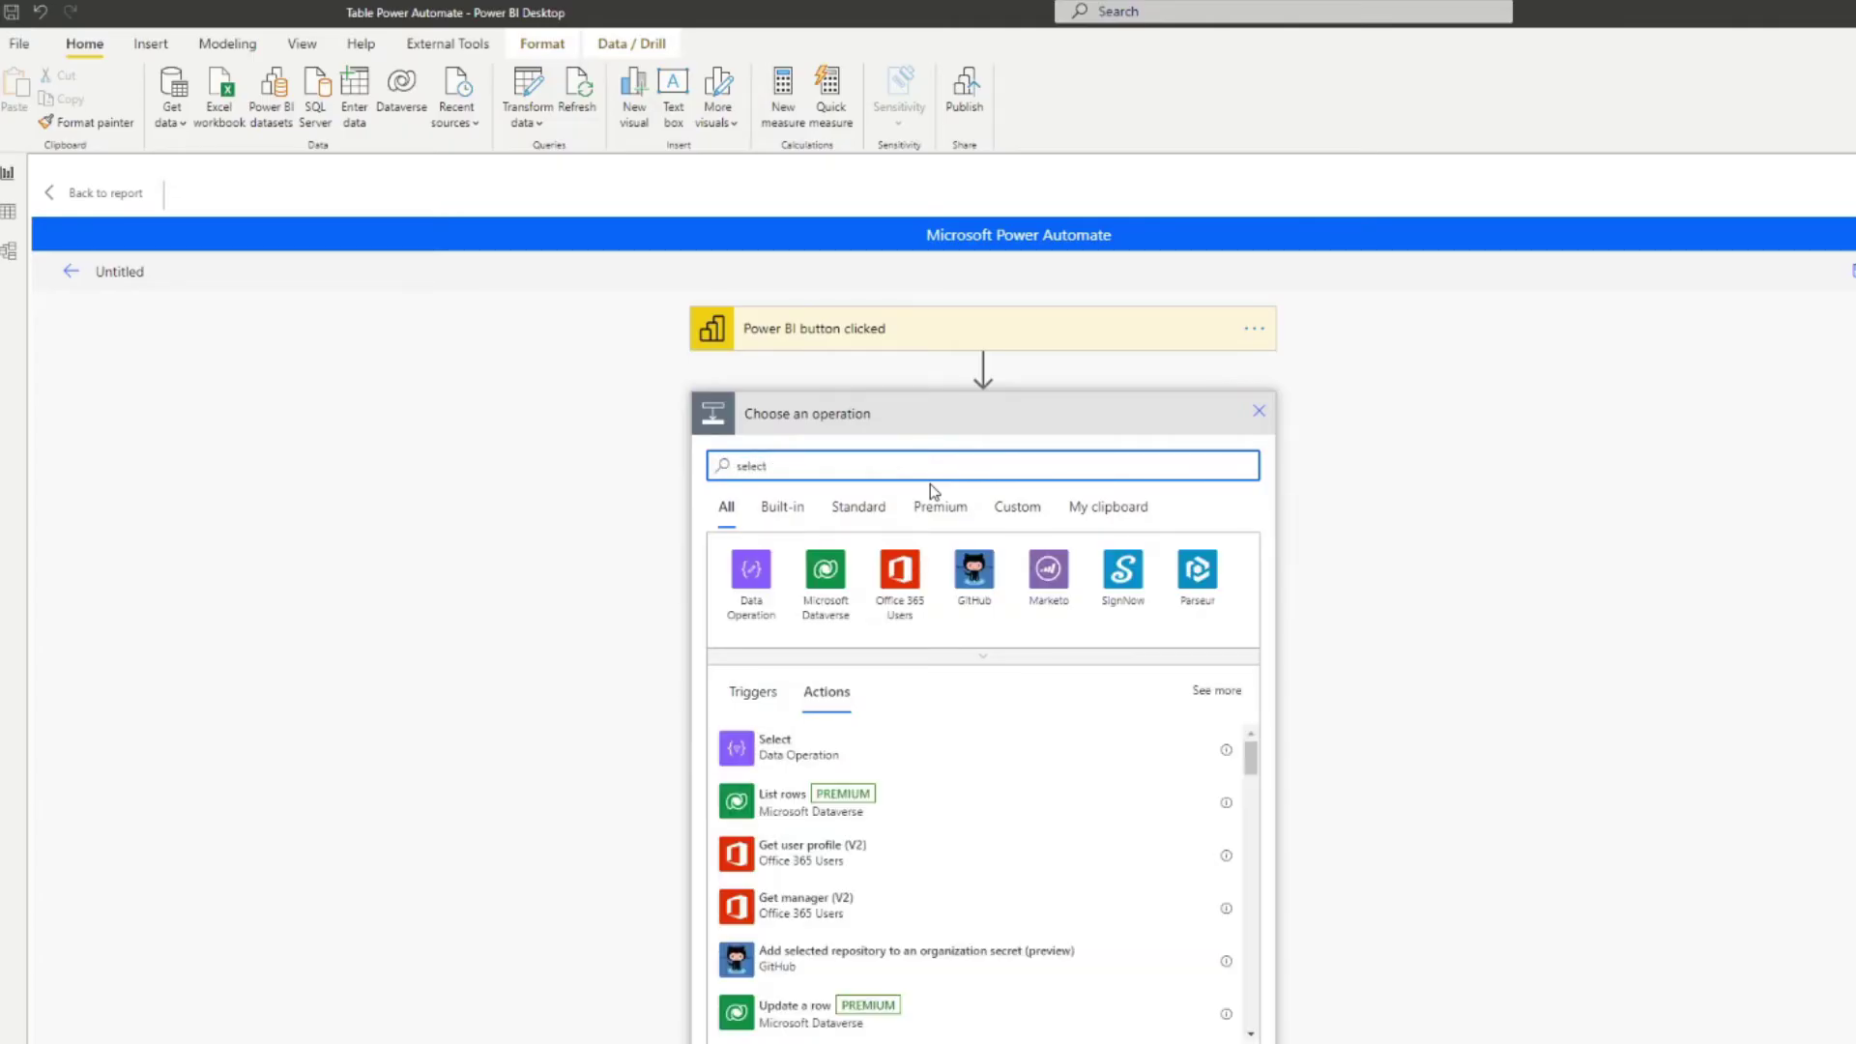
{"action": "left_click", "coordinate": [1227, 751]}
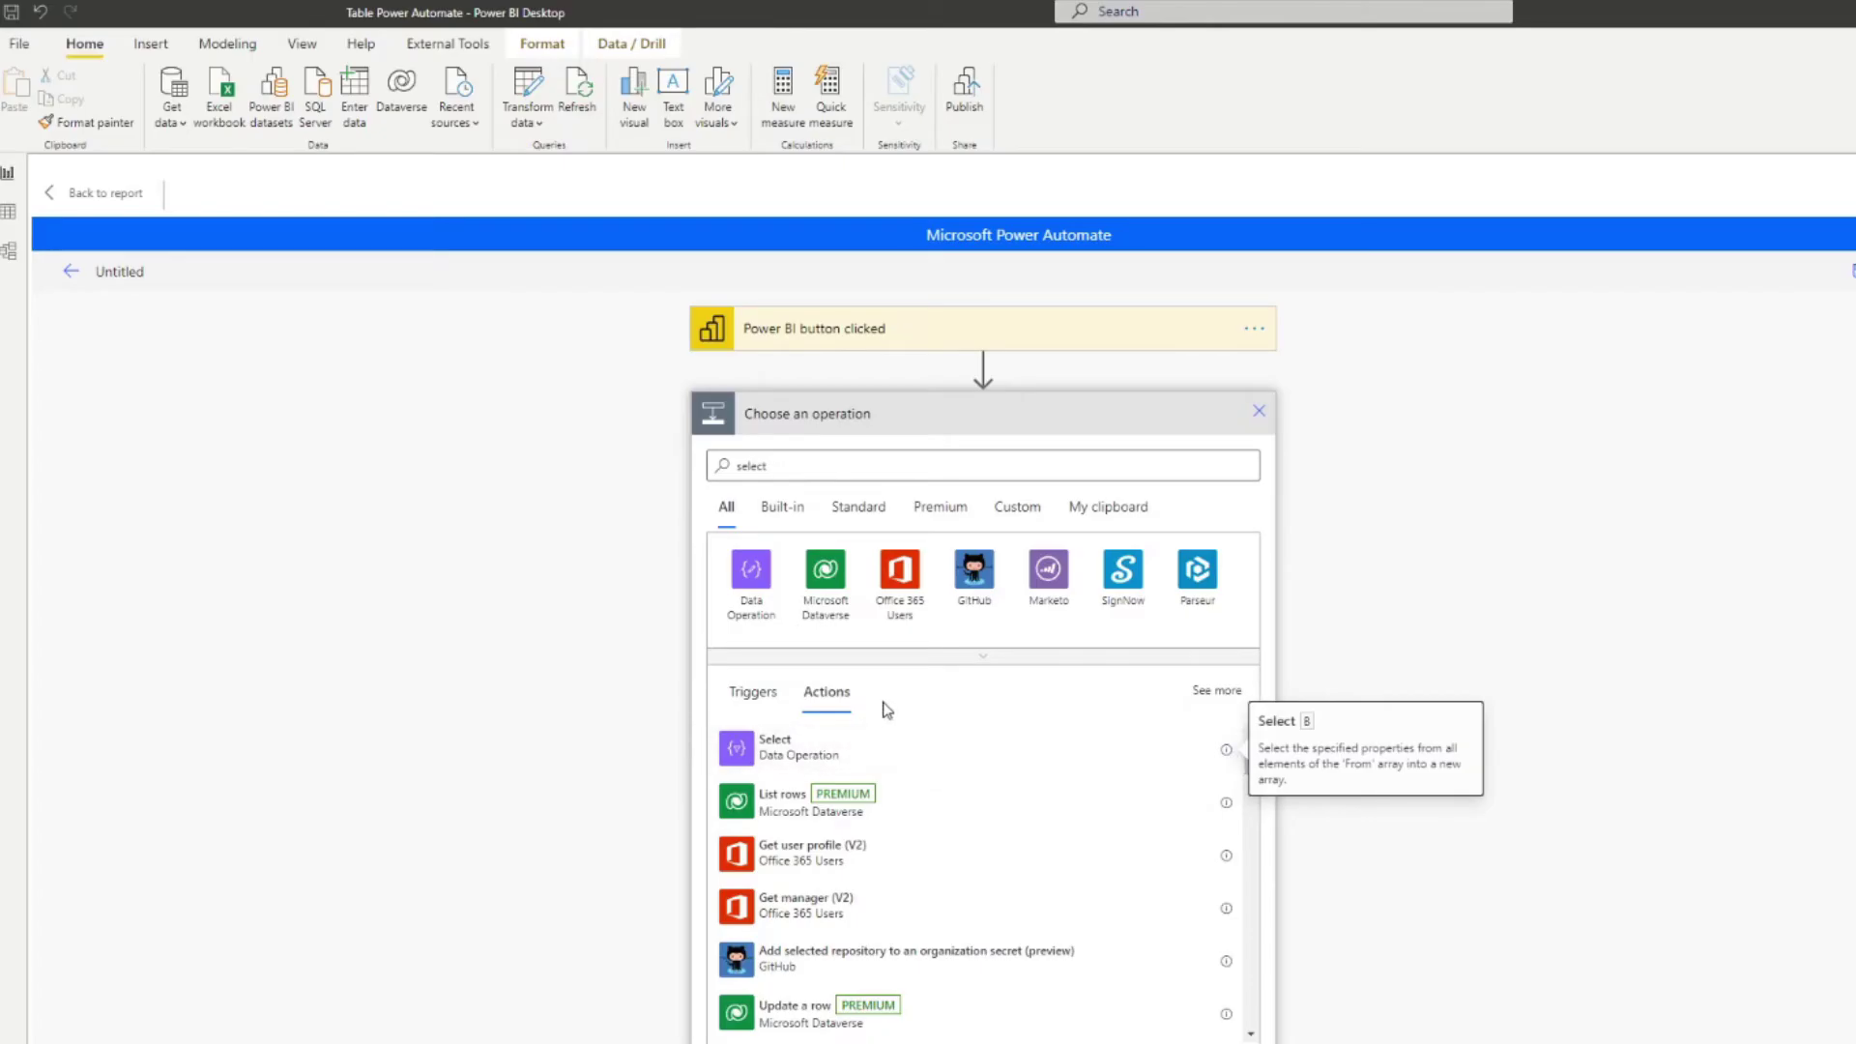
{"action": "left_click", "coordinate": [814, 761]}
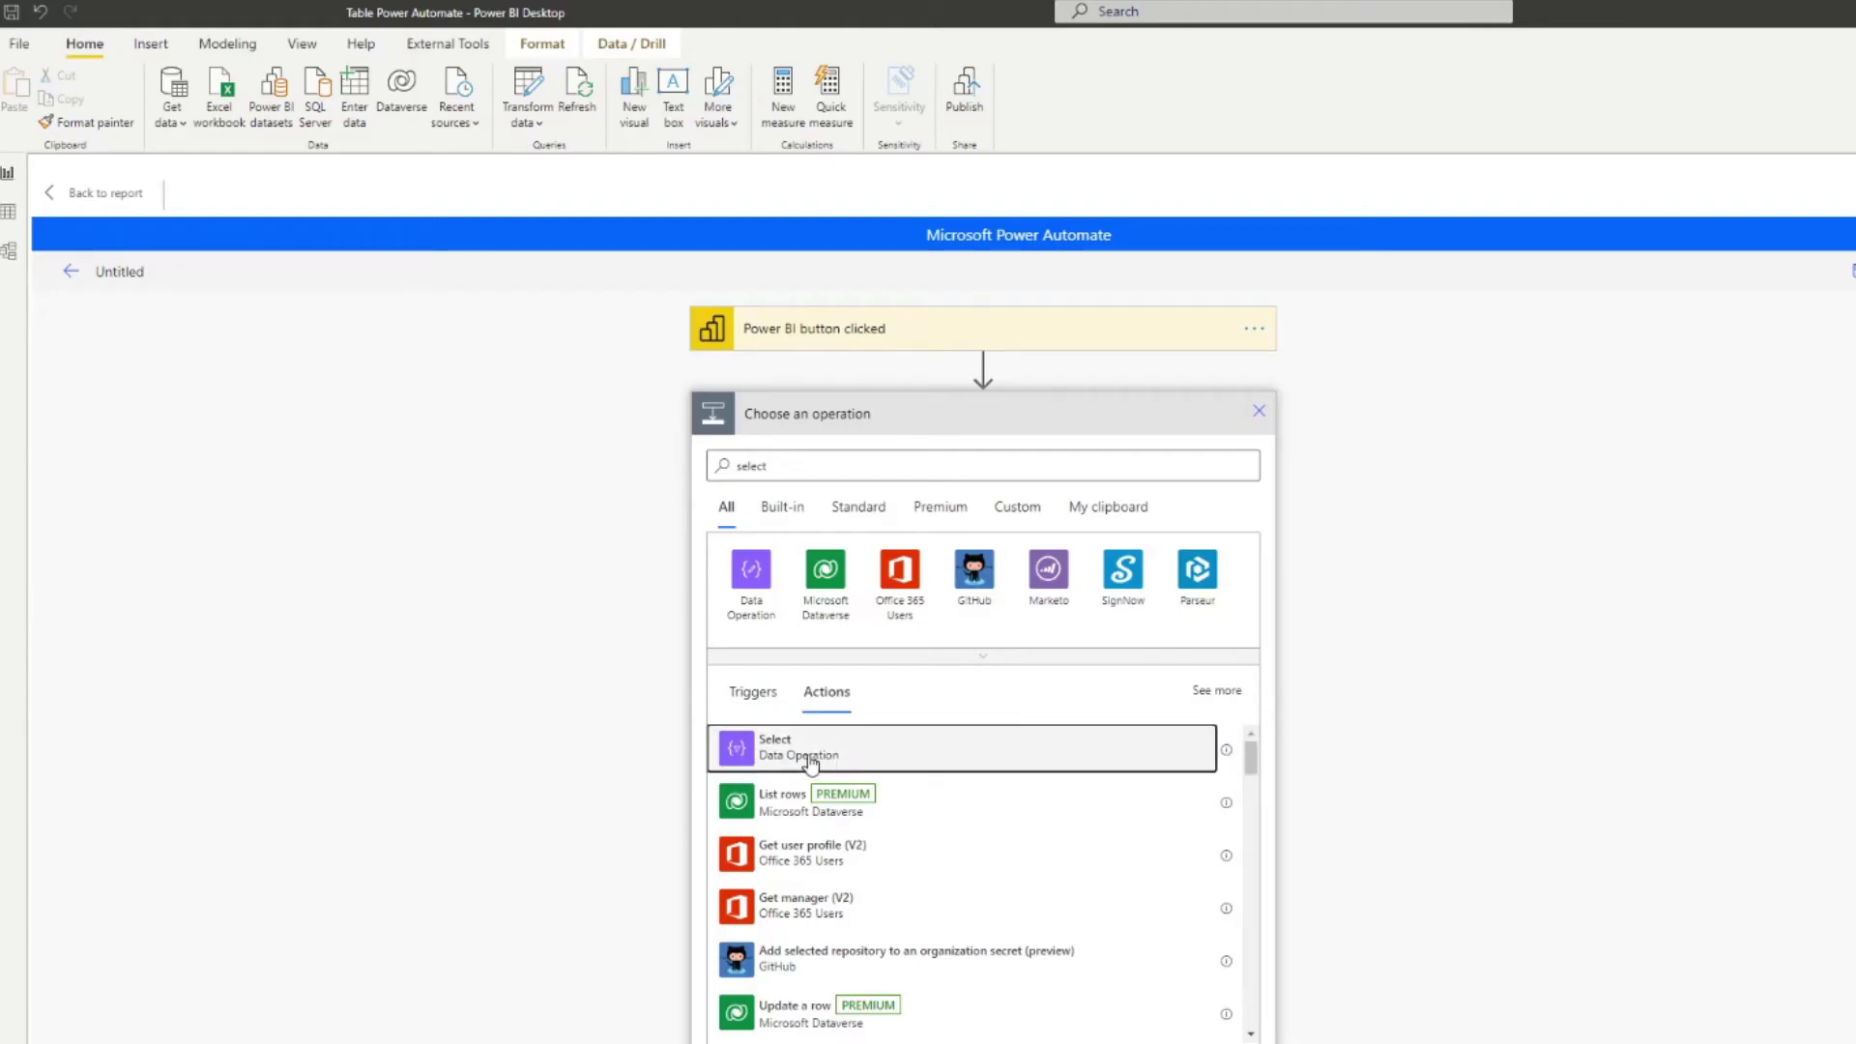
{"action": "left_click", "coordinate": [911, 457]}
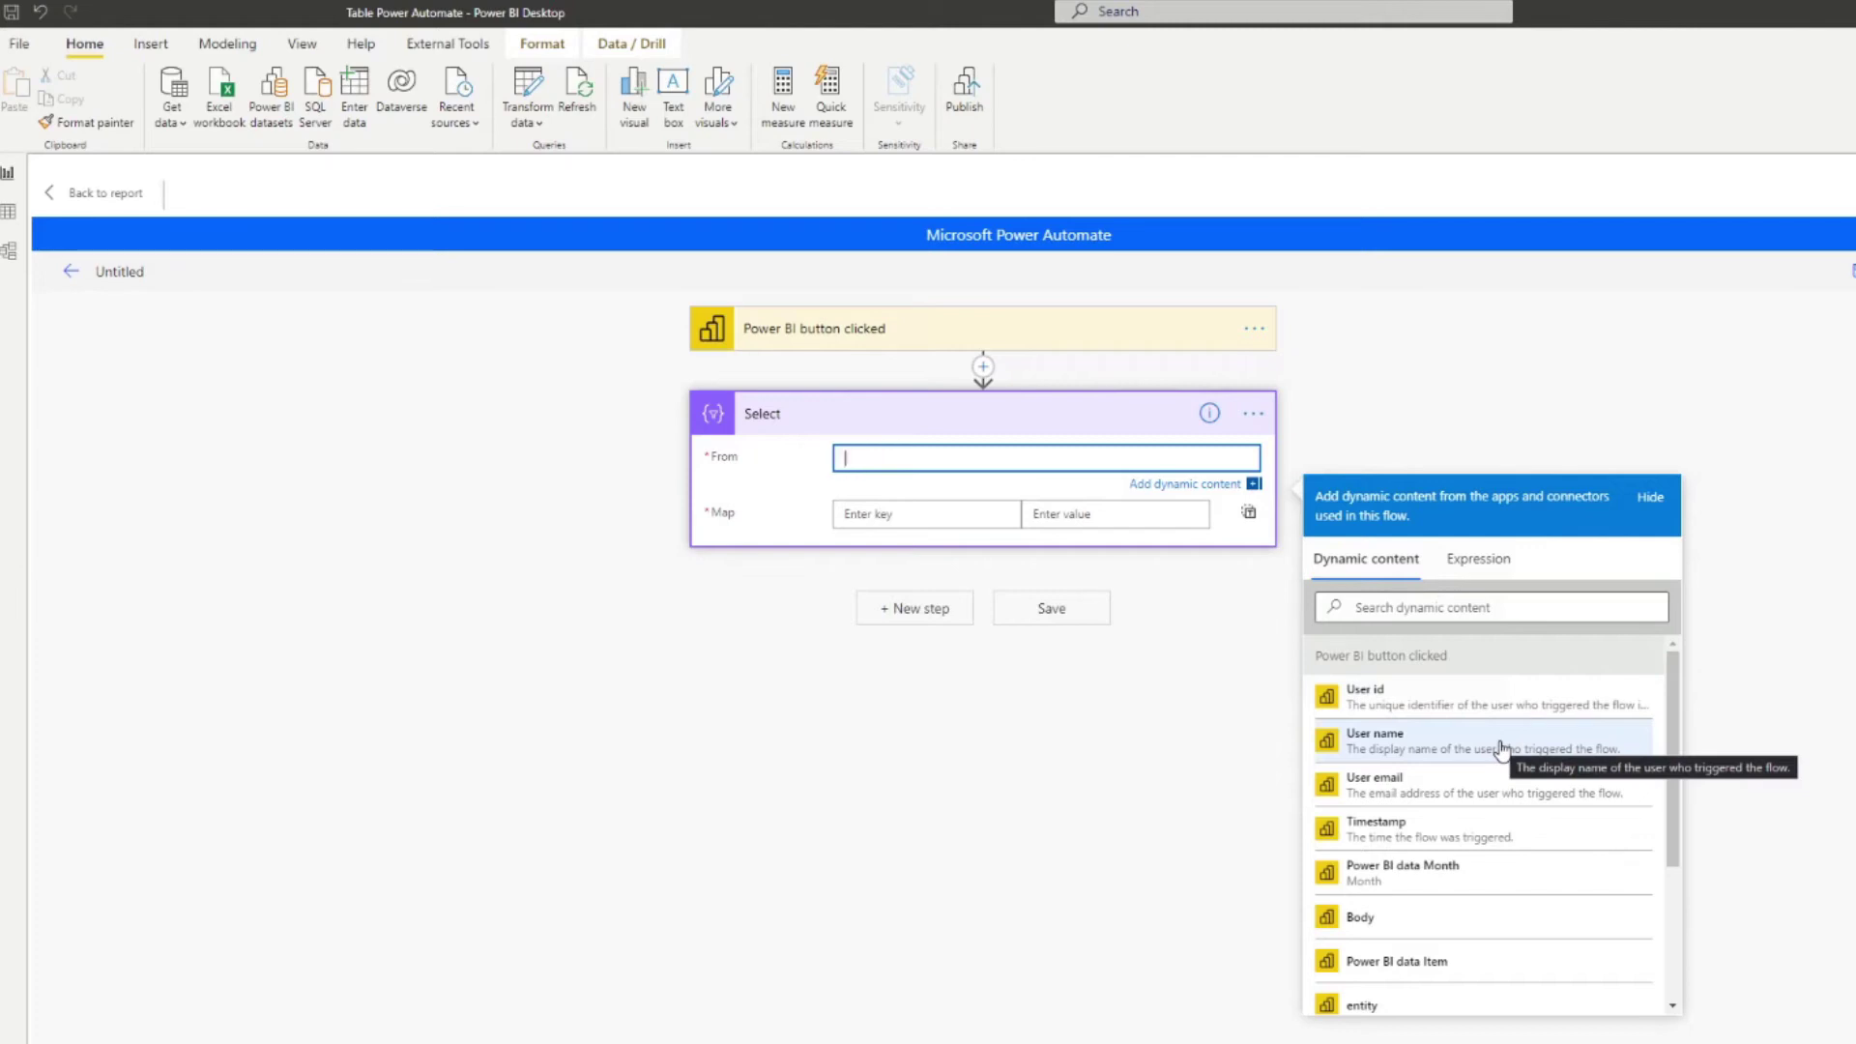
Step: Set Select's From to Power BI data and map the Year key to the Year field
{"action": "scroll", "coordinate": [1538, 768], "scroll_direction": "down", "scroll_amount": 3}
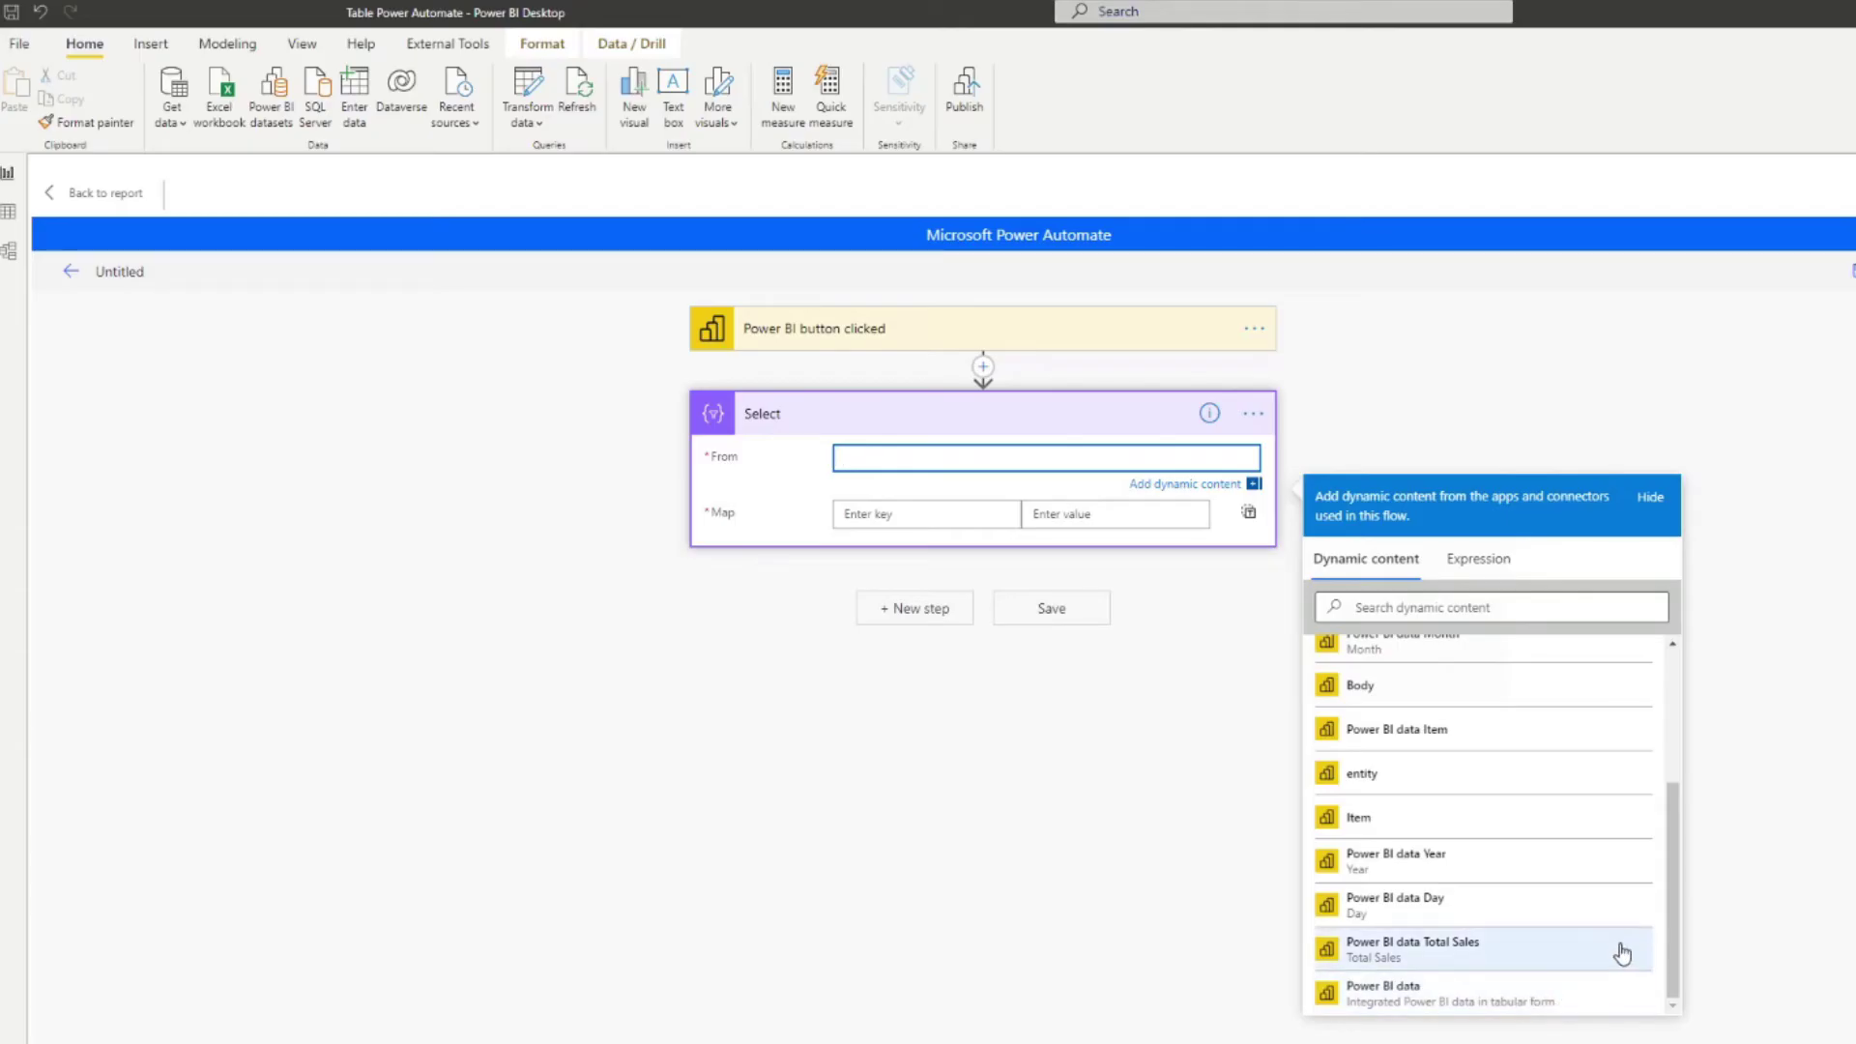
{"action": "left_click", "coordinate": [1482, 1005]}
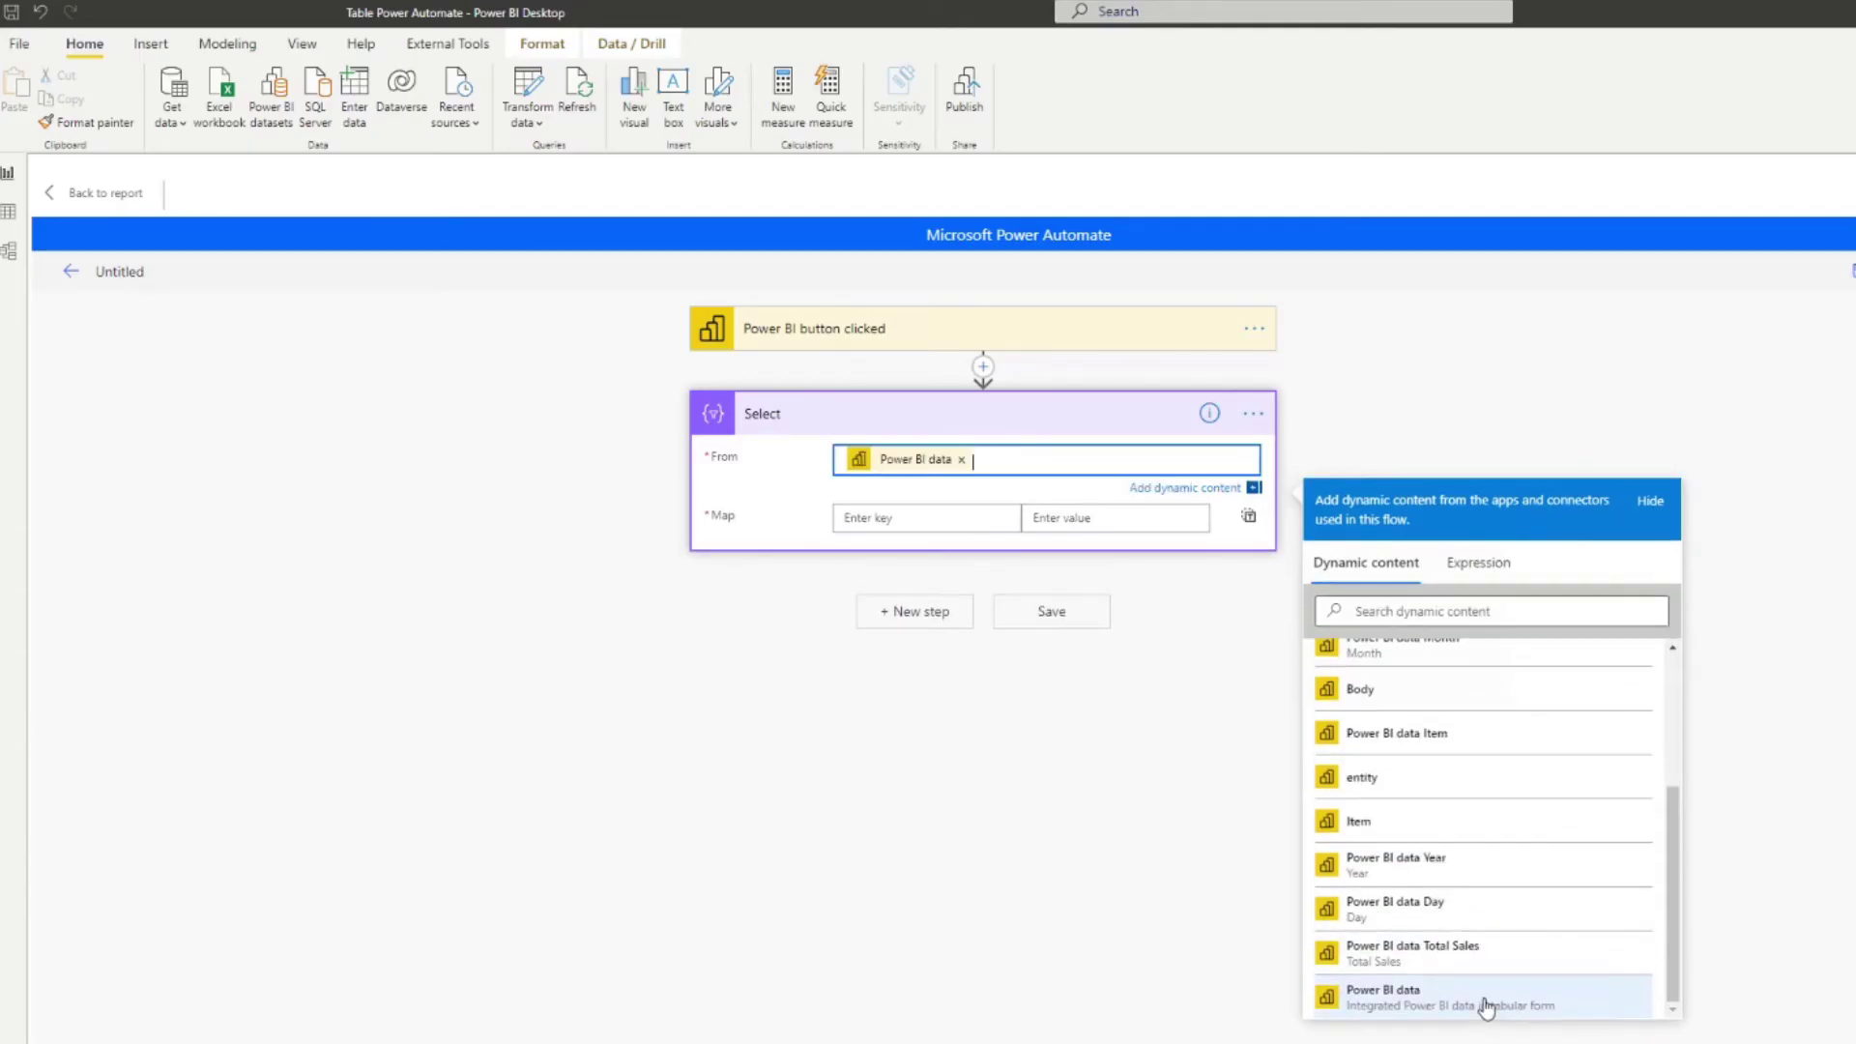
{"action": "left_click", "coordinate": [886, 515]}
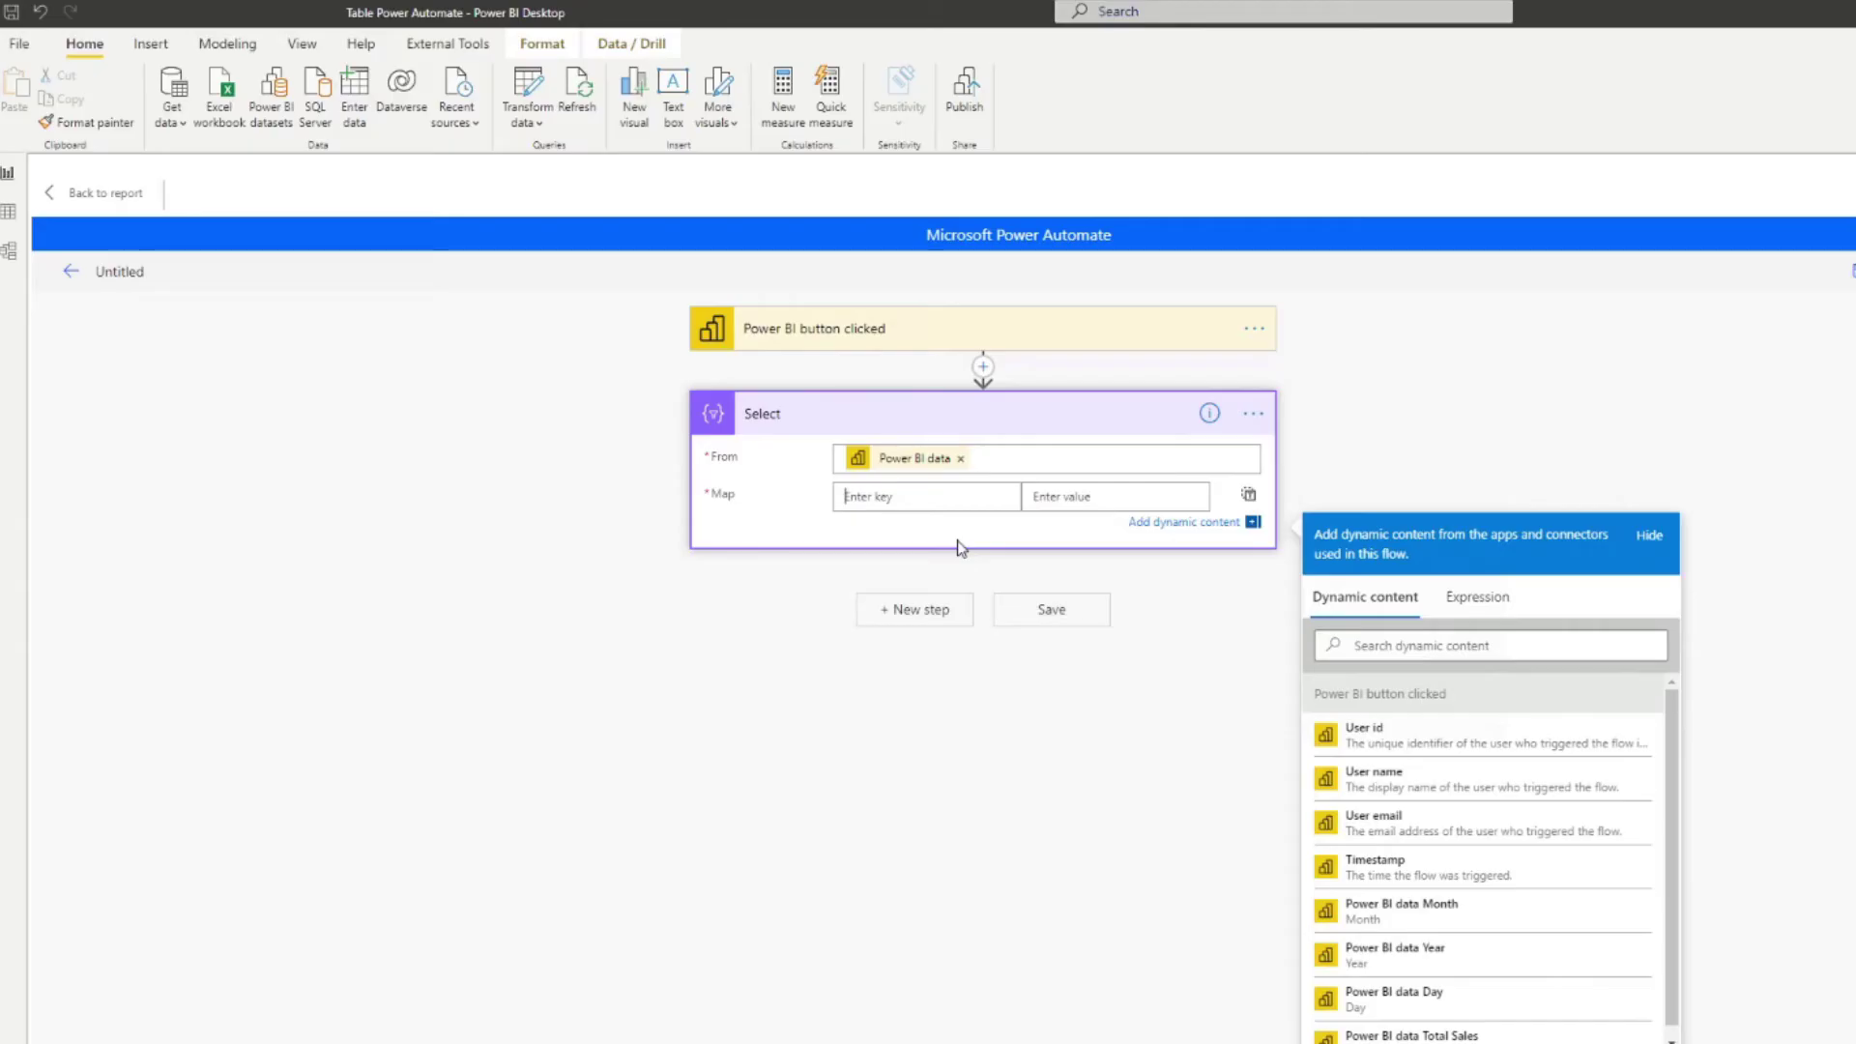
{"action": "type", "text": "Year"}
{"action": "left_click", "coordinate": [1059, 496]}
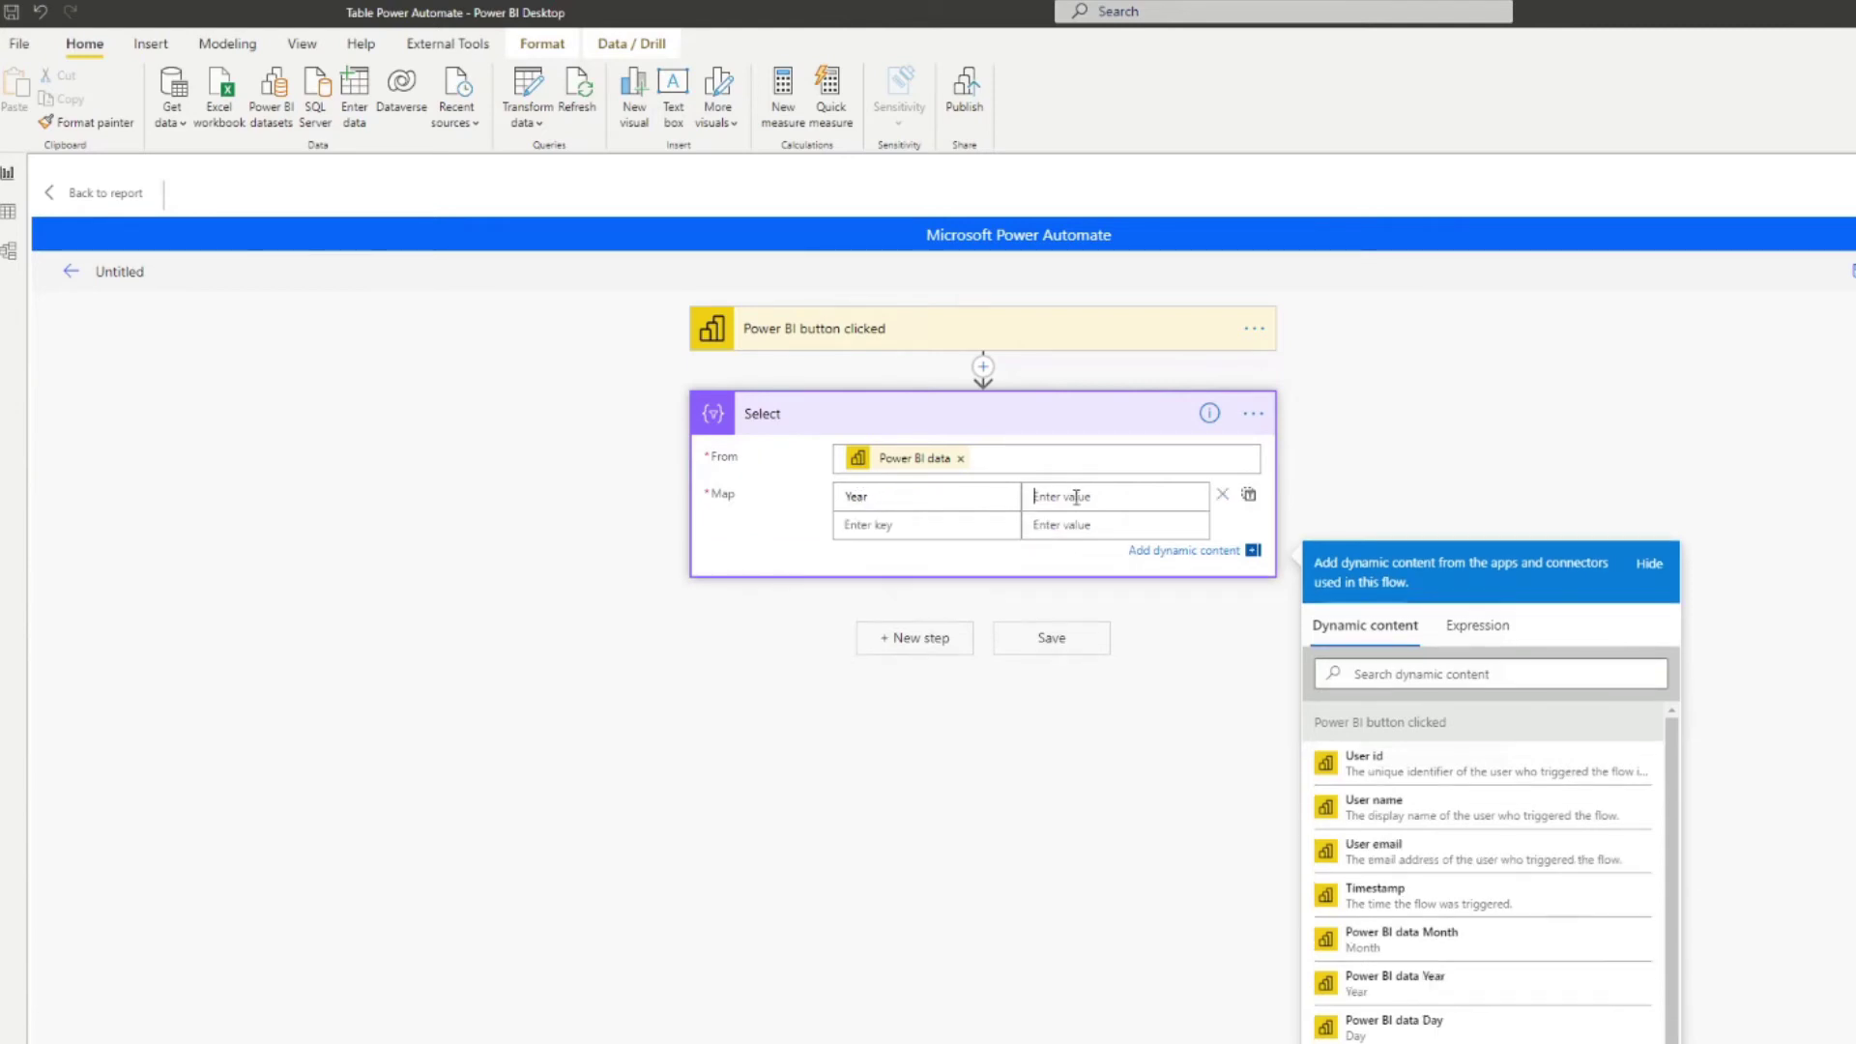
{"action": "scroll", "coordinate": [1496, 819], "scroll_direction": "down", "scroll_amount": 3}
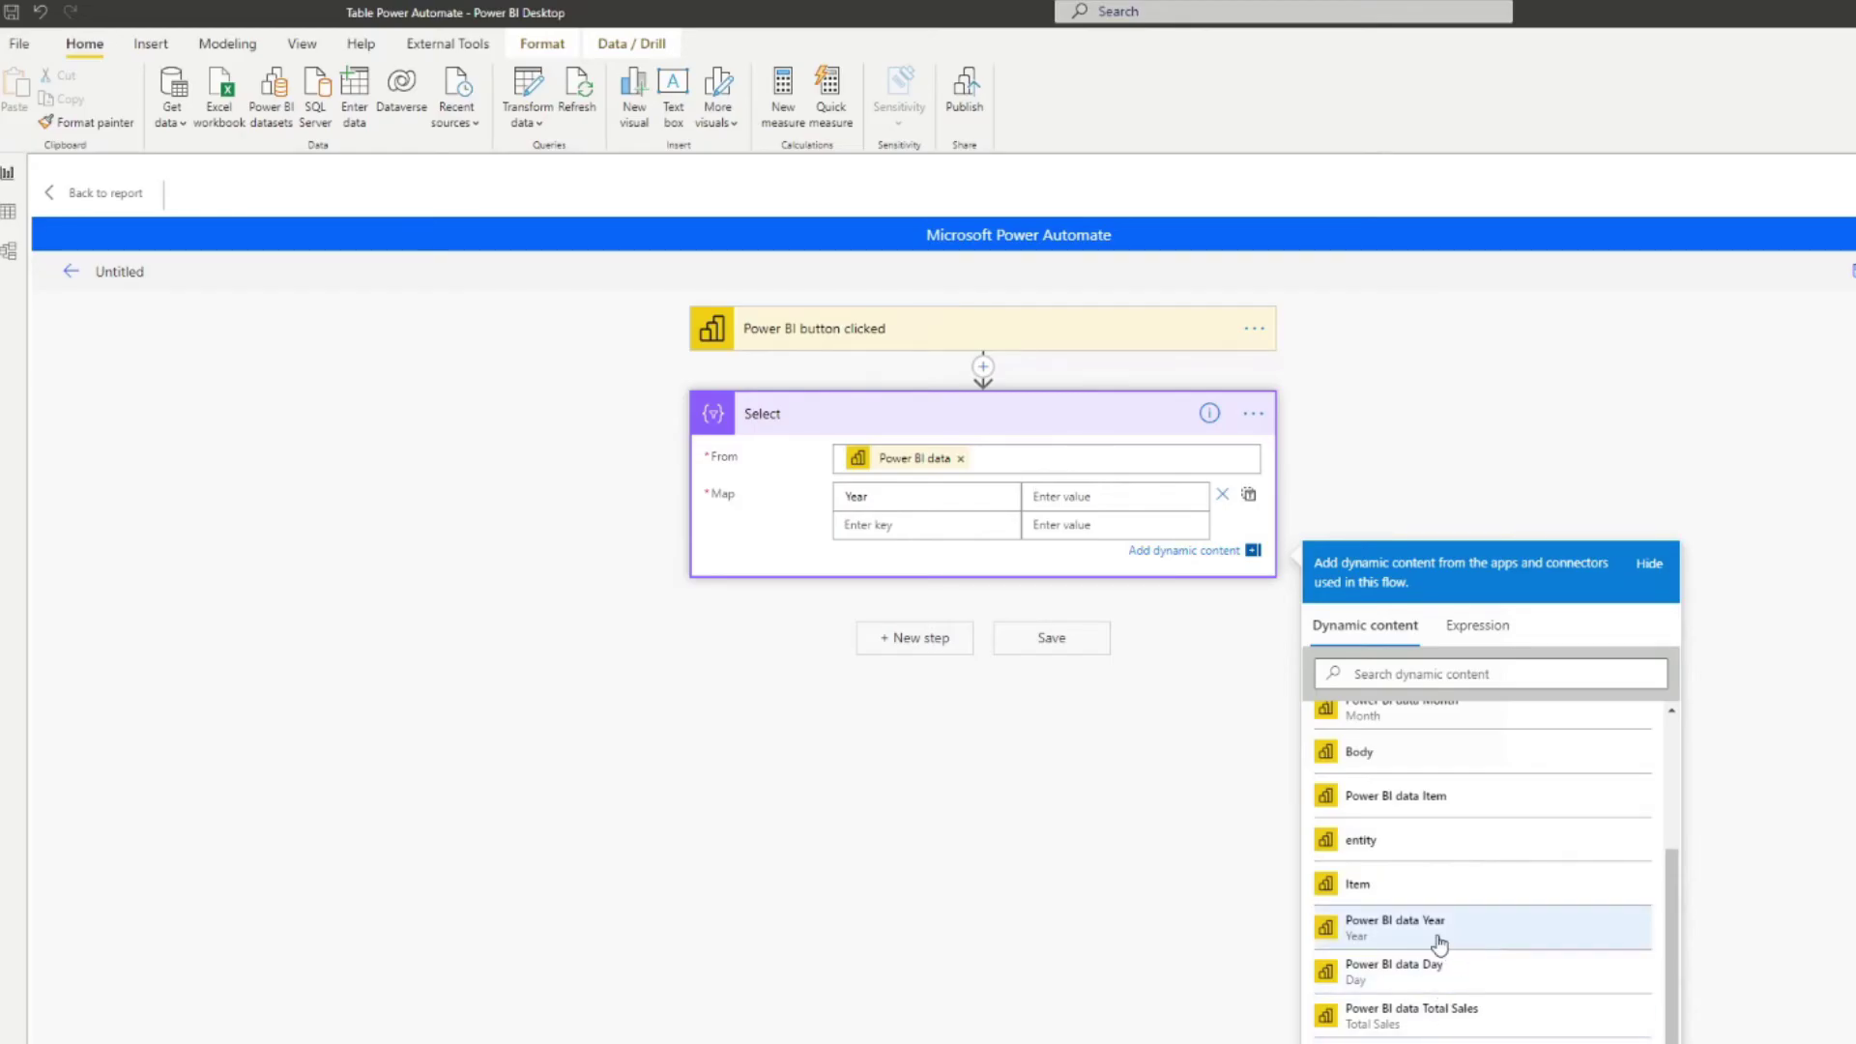
{"action": "left_click", "coordinate": [1386, 944]}
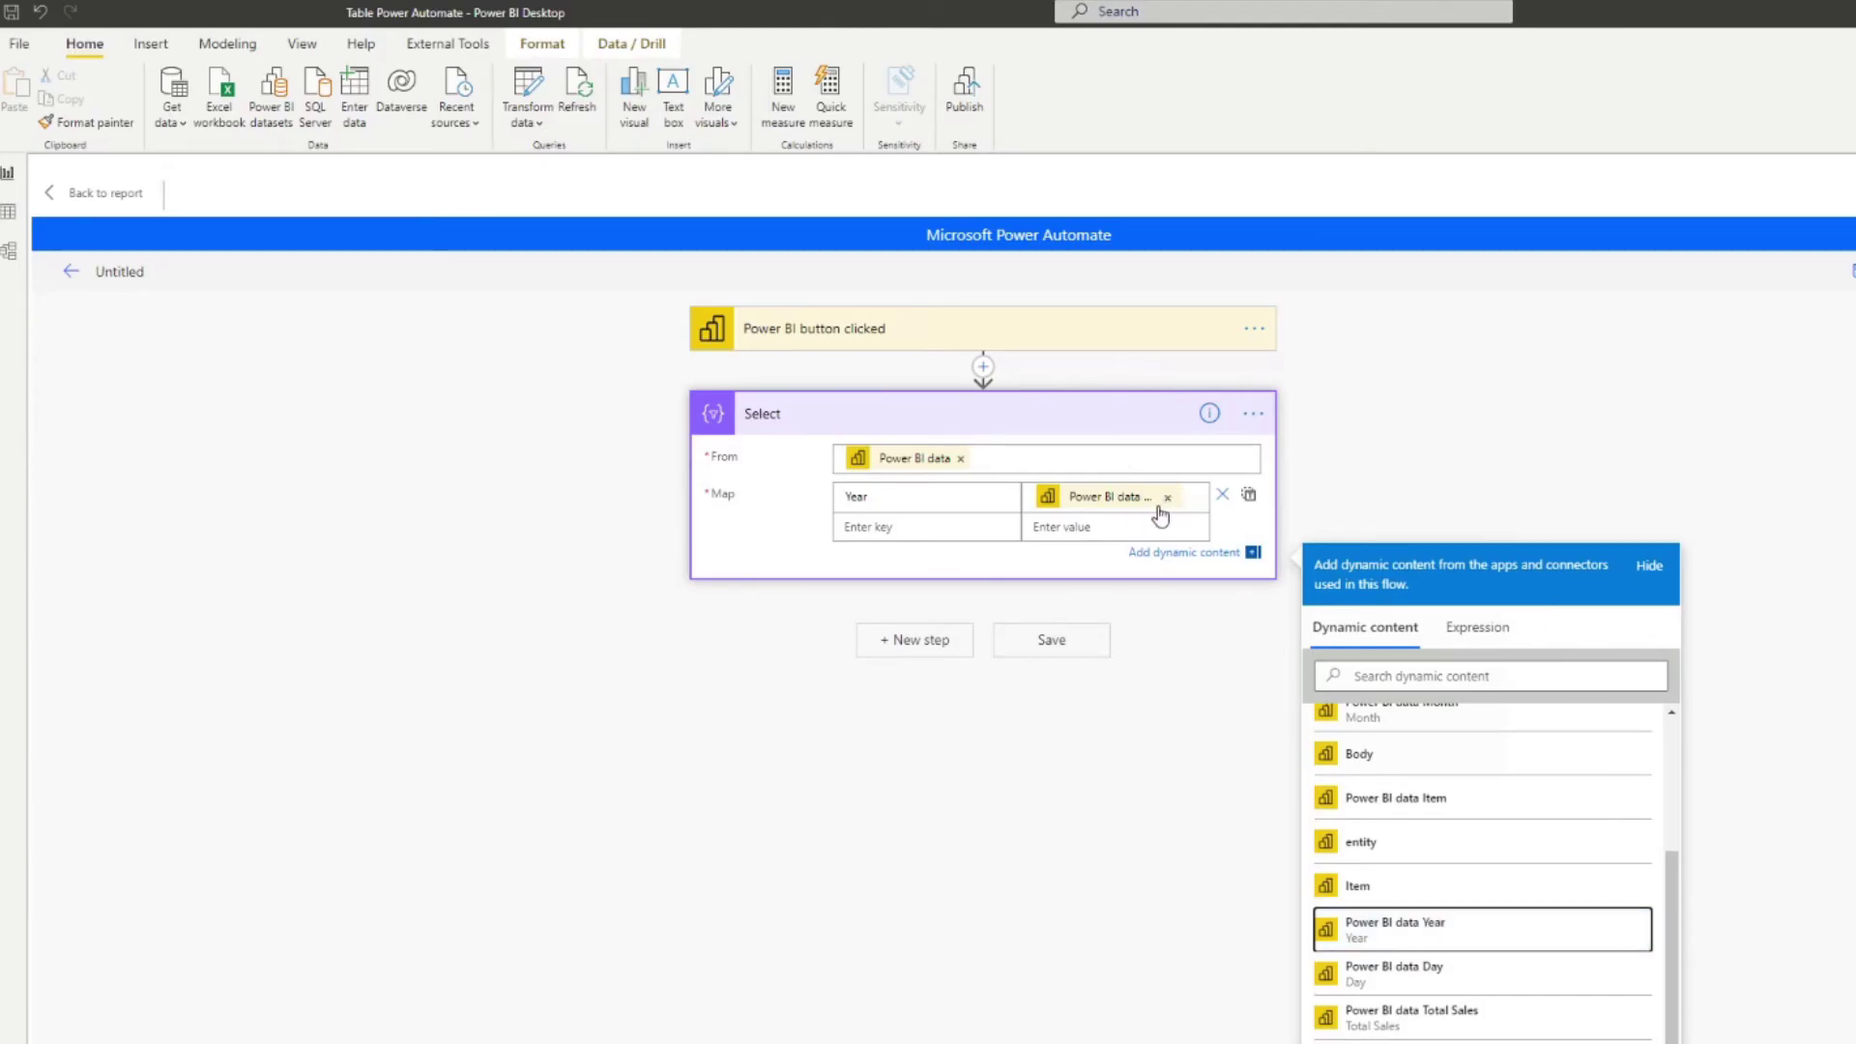
Step: Enter the remaining map keys Month, Day and Total Sales
{"action": "left_click", "coordinate": [890, 531]}
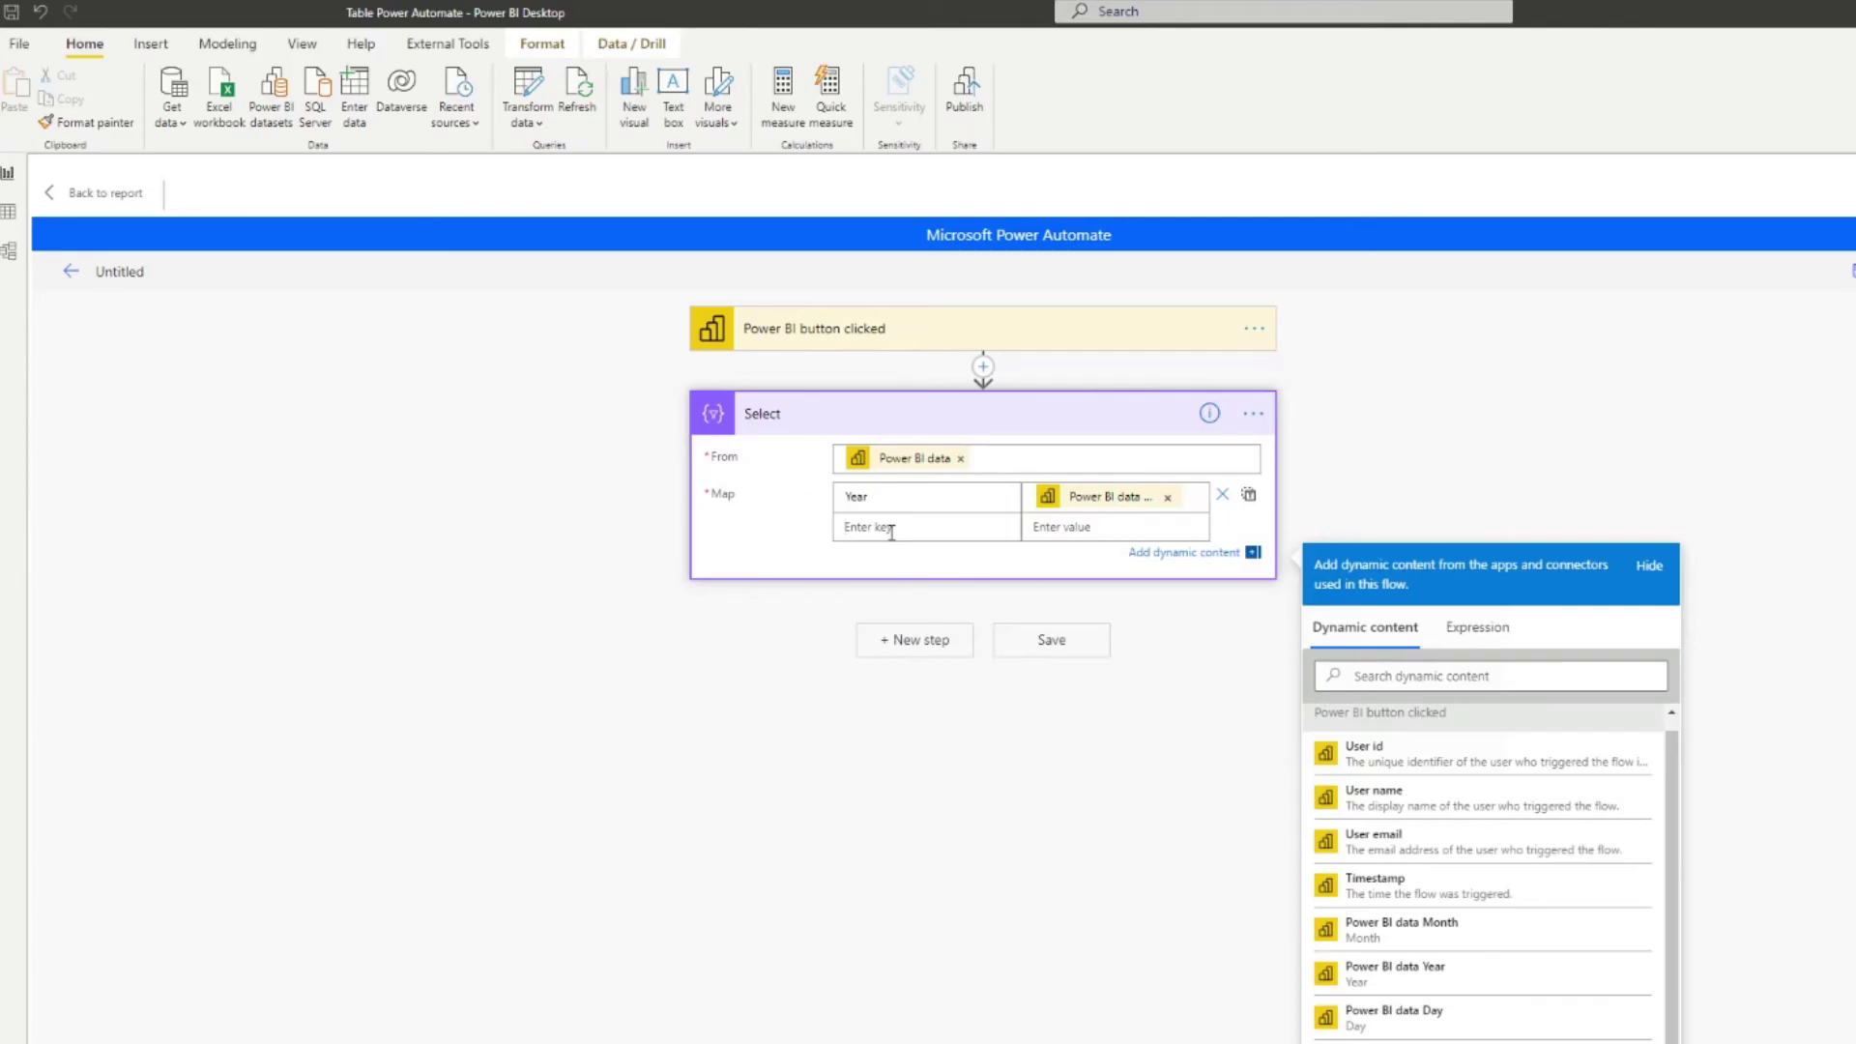
{"action": "type", "text": "Month"}
{"action": "key", "text": "Tab"}
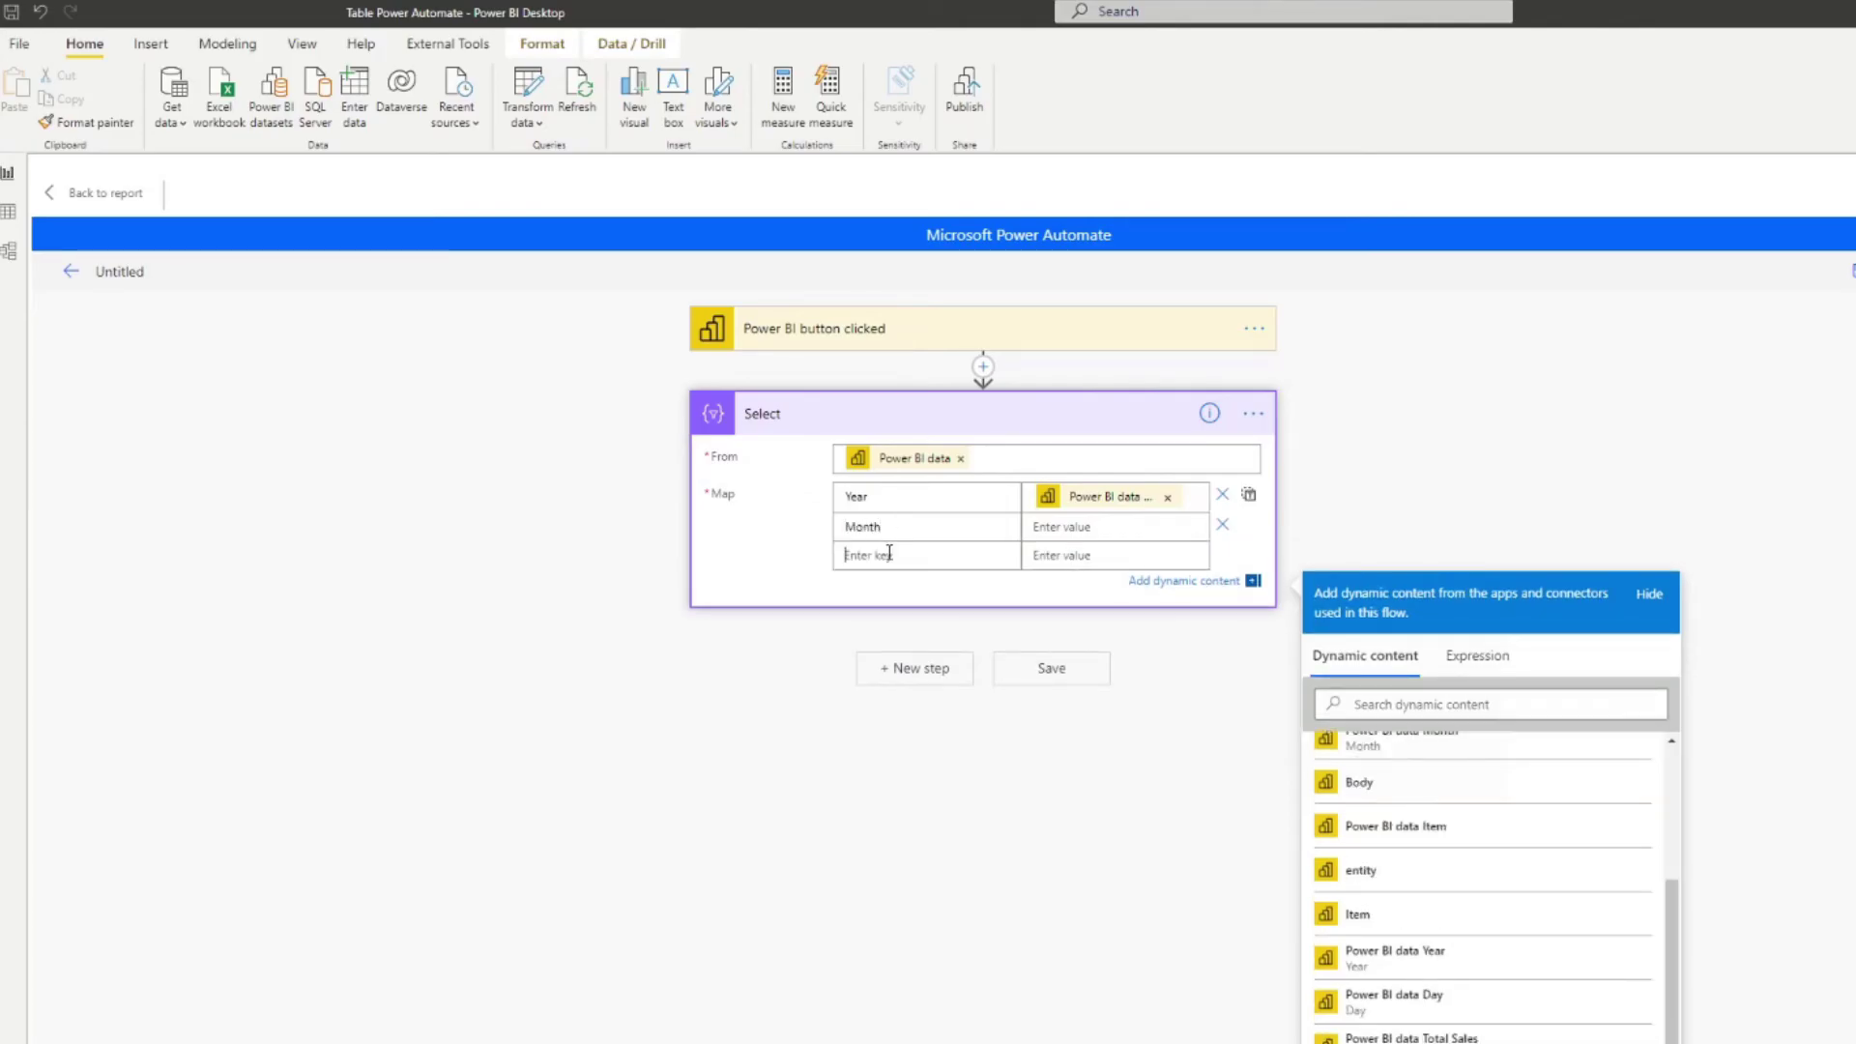
{"action": "type", "text": "Day"}
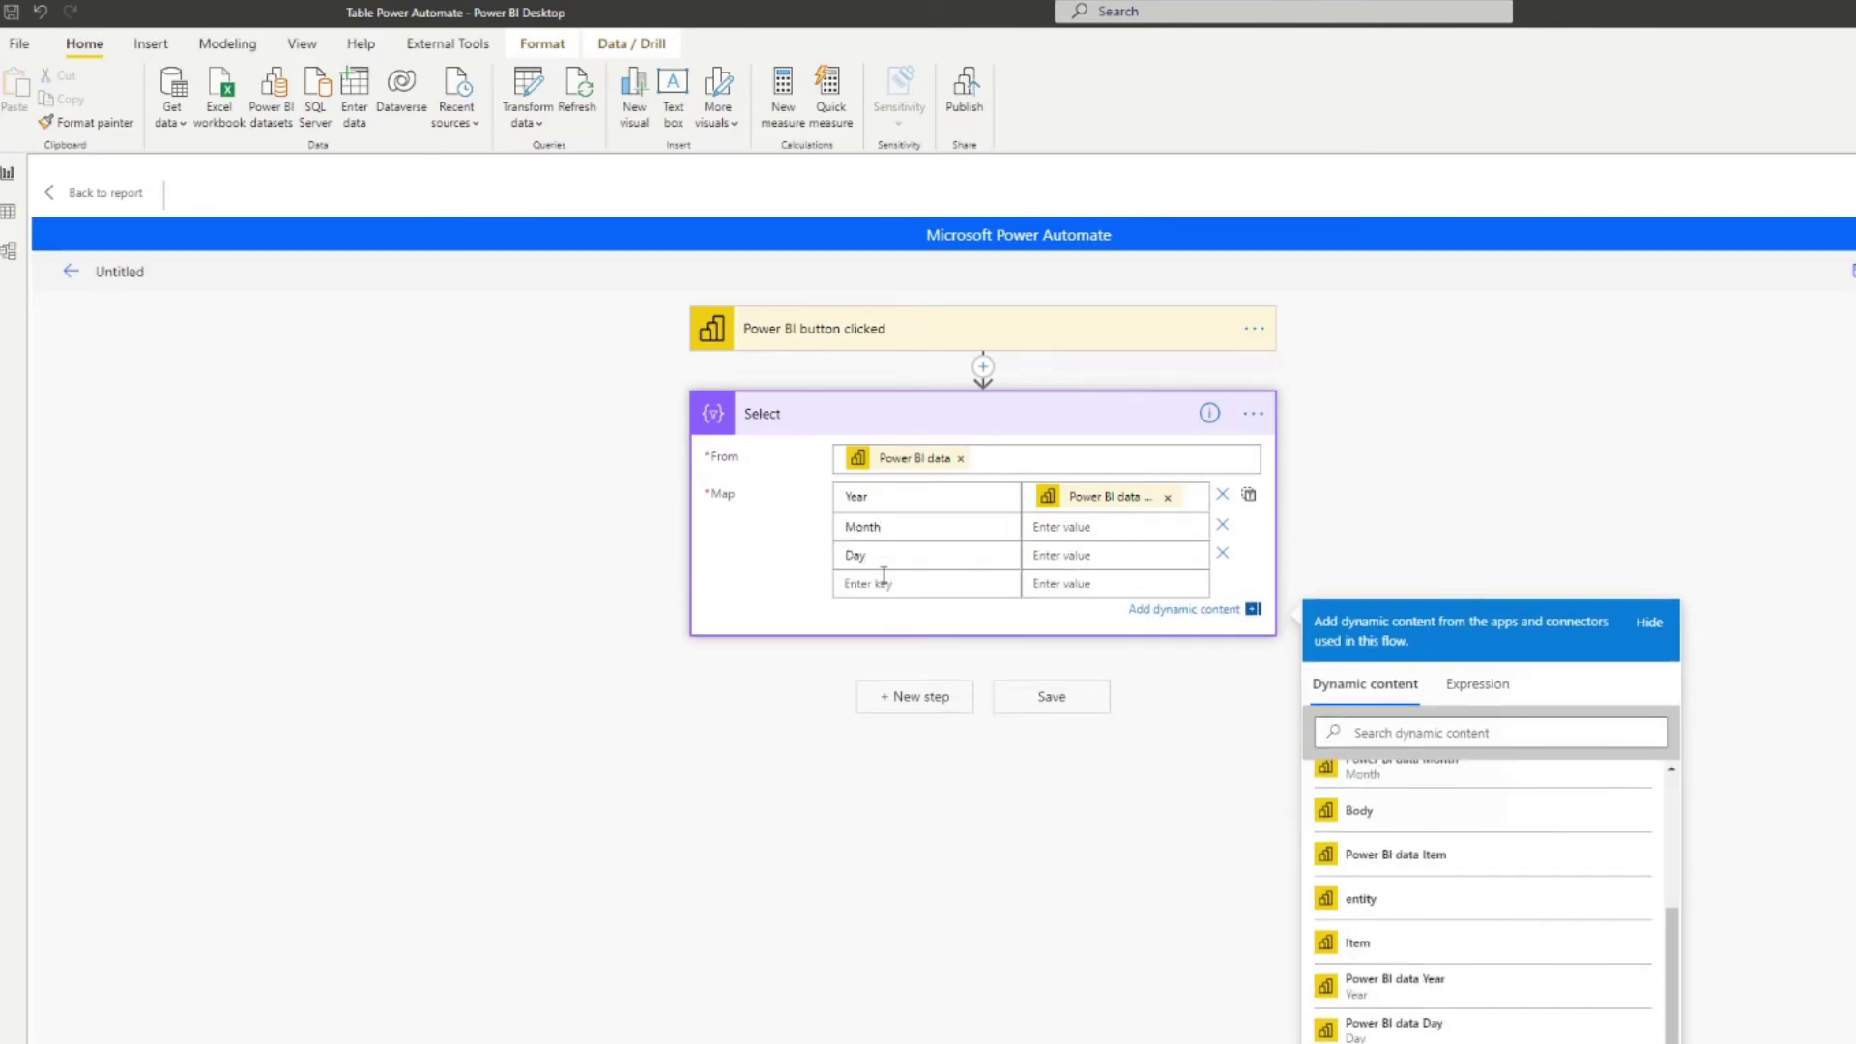
{"action": "left_click", "coordinate": [884, 576]}
{"action": "type", "text": "Total Sales"}
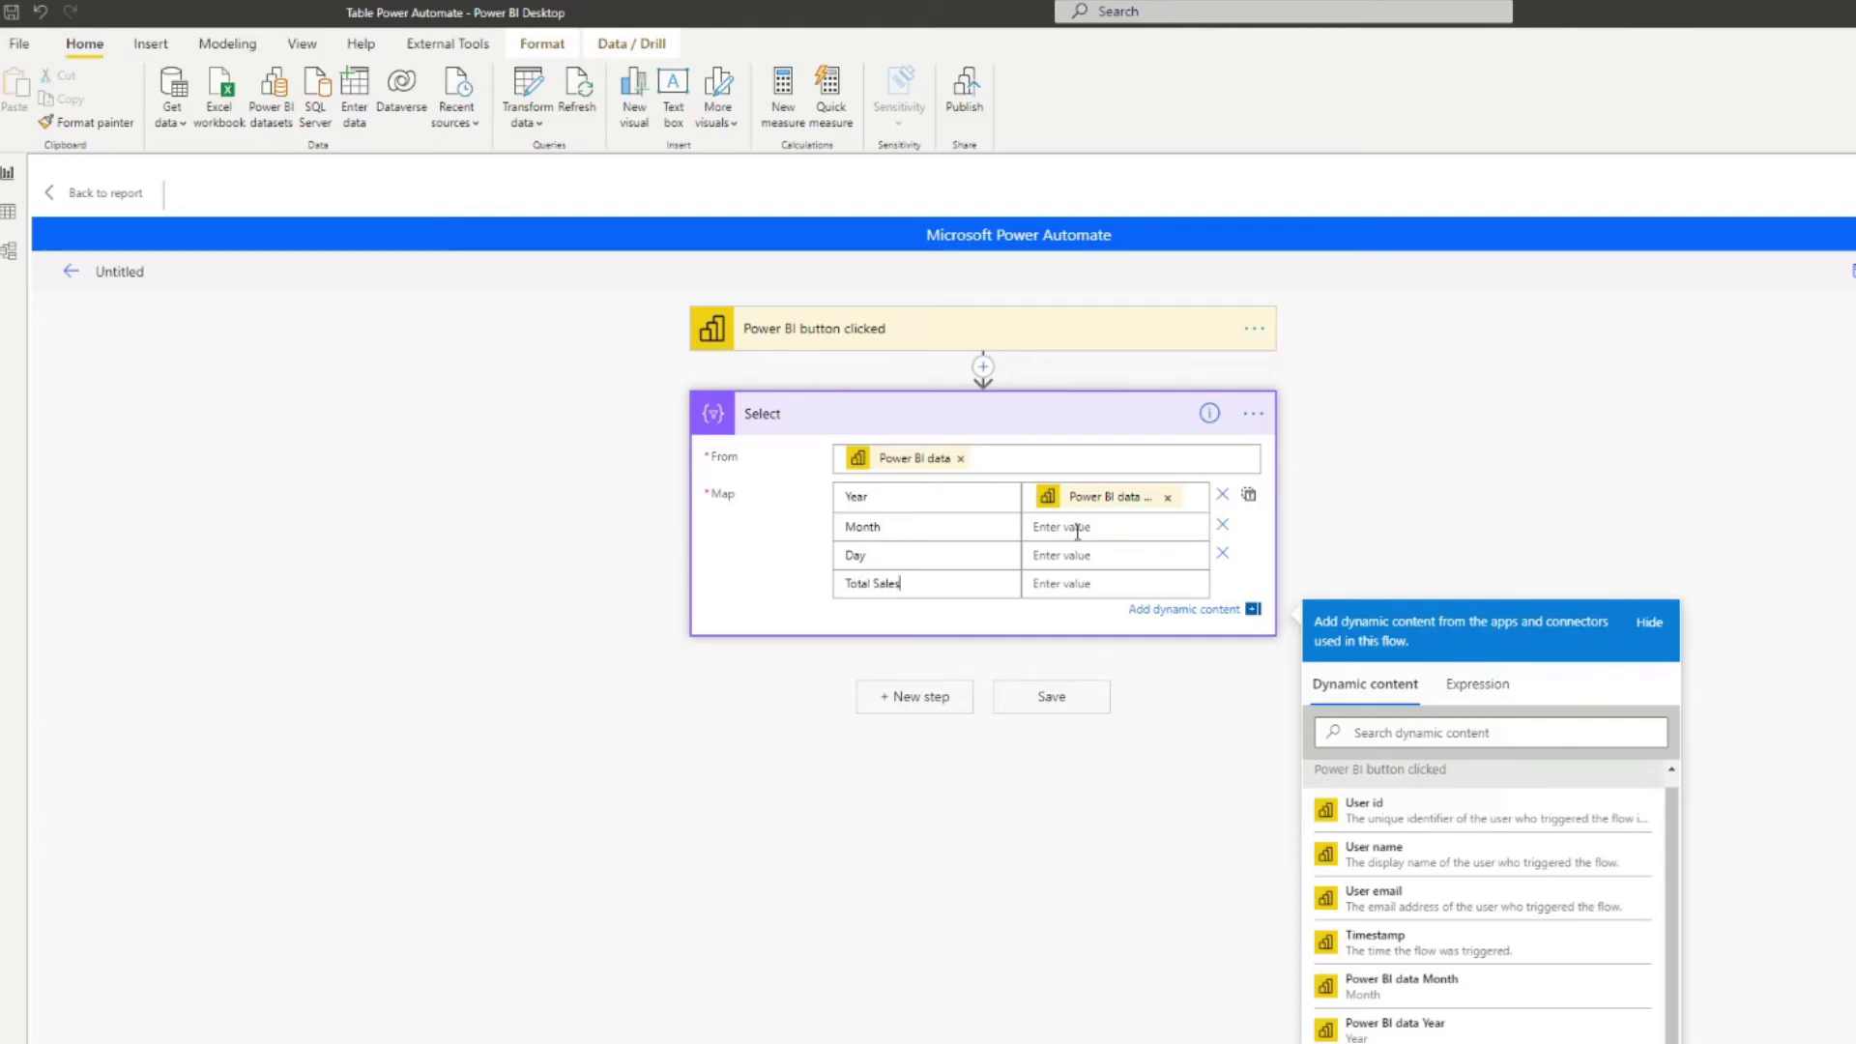
{"action": "scroll", "coordinate": [1467, 982], "scroll_direction": "down", "scroll_amount": 2}
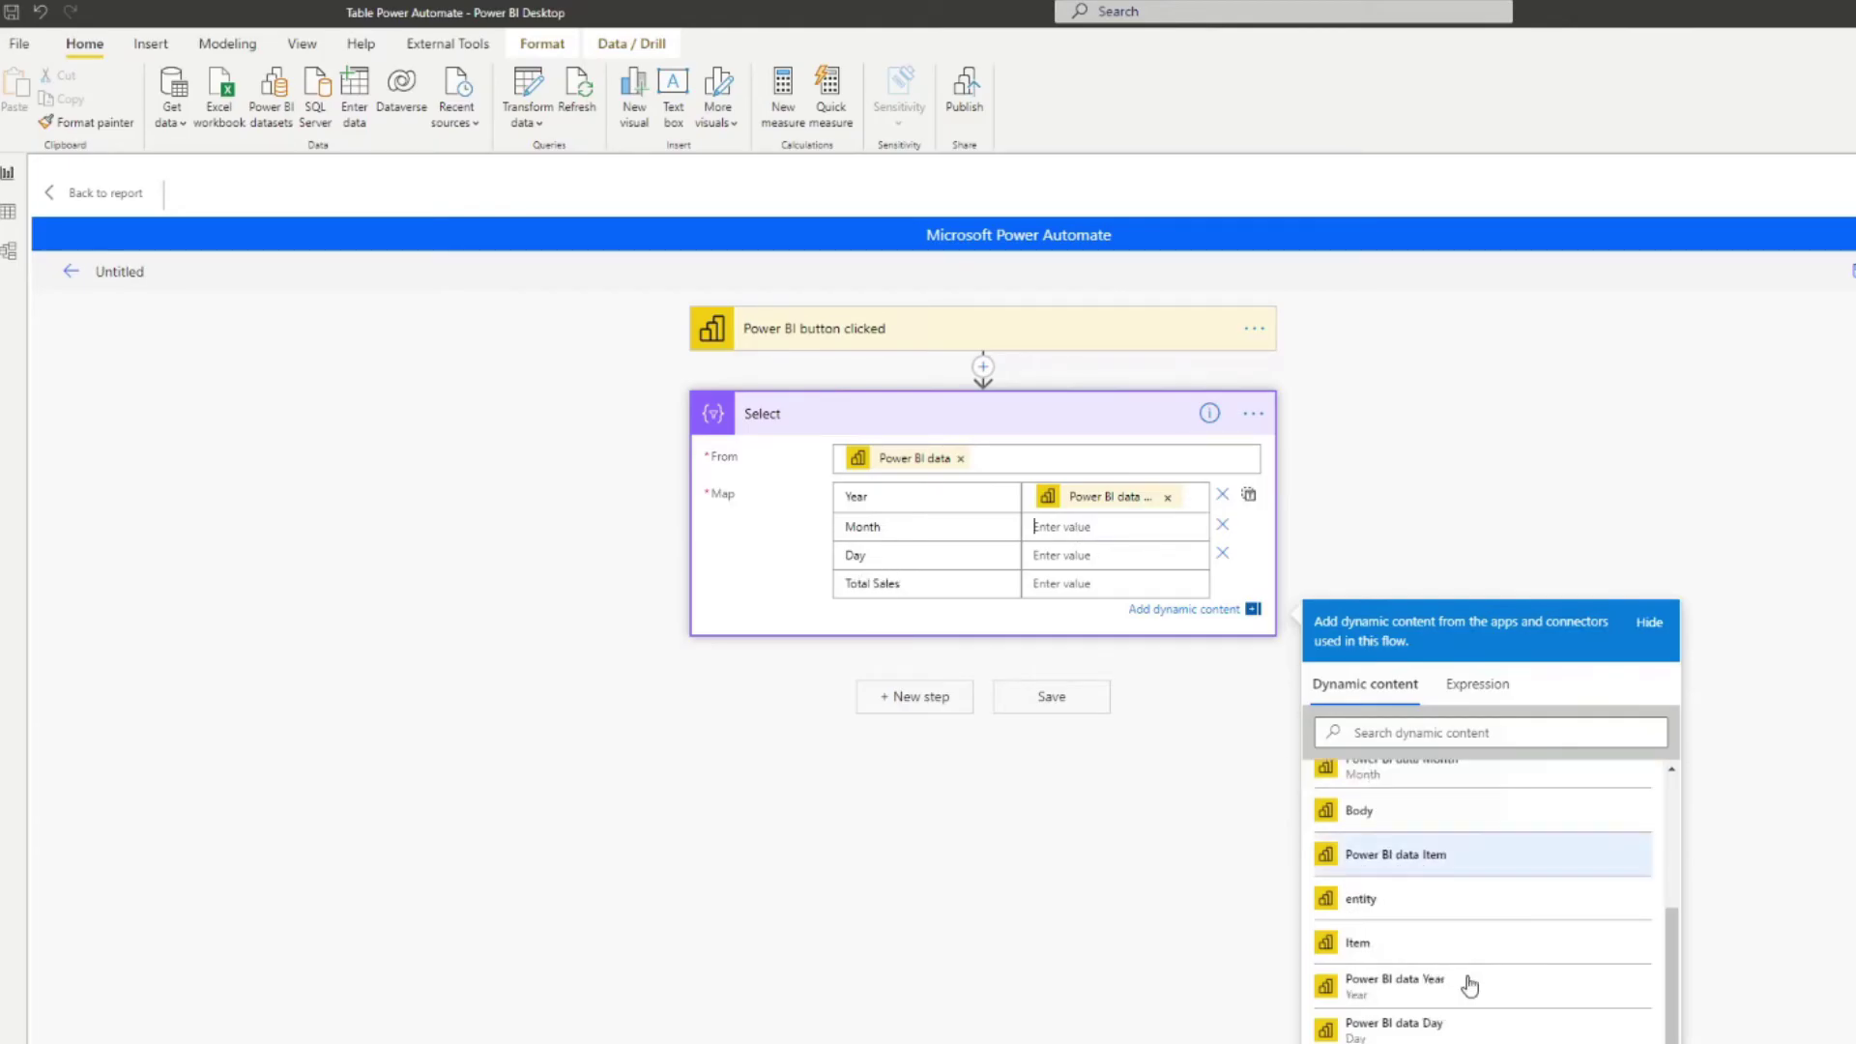
{"action": "scroll", "coordinate": [1460, 986], "scroll_direction": "up", "scroll_amount": 3}
Step: Map Month, Day and Total Sales to their Power BI data fields and save the flow
{"action": "left_click", "coordinate": [1453, 993]}
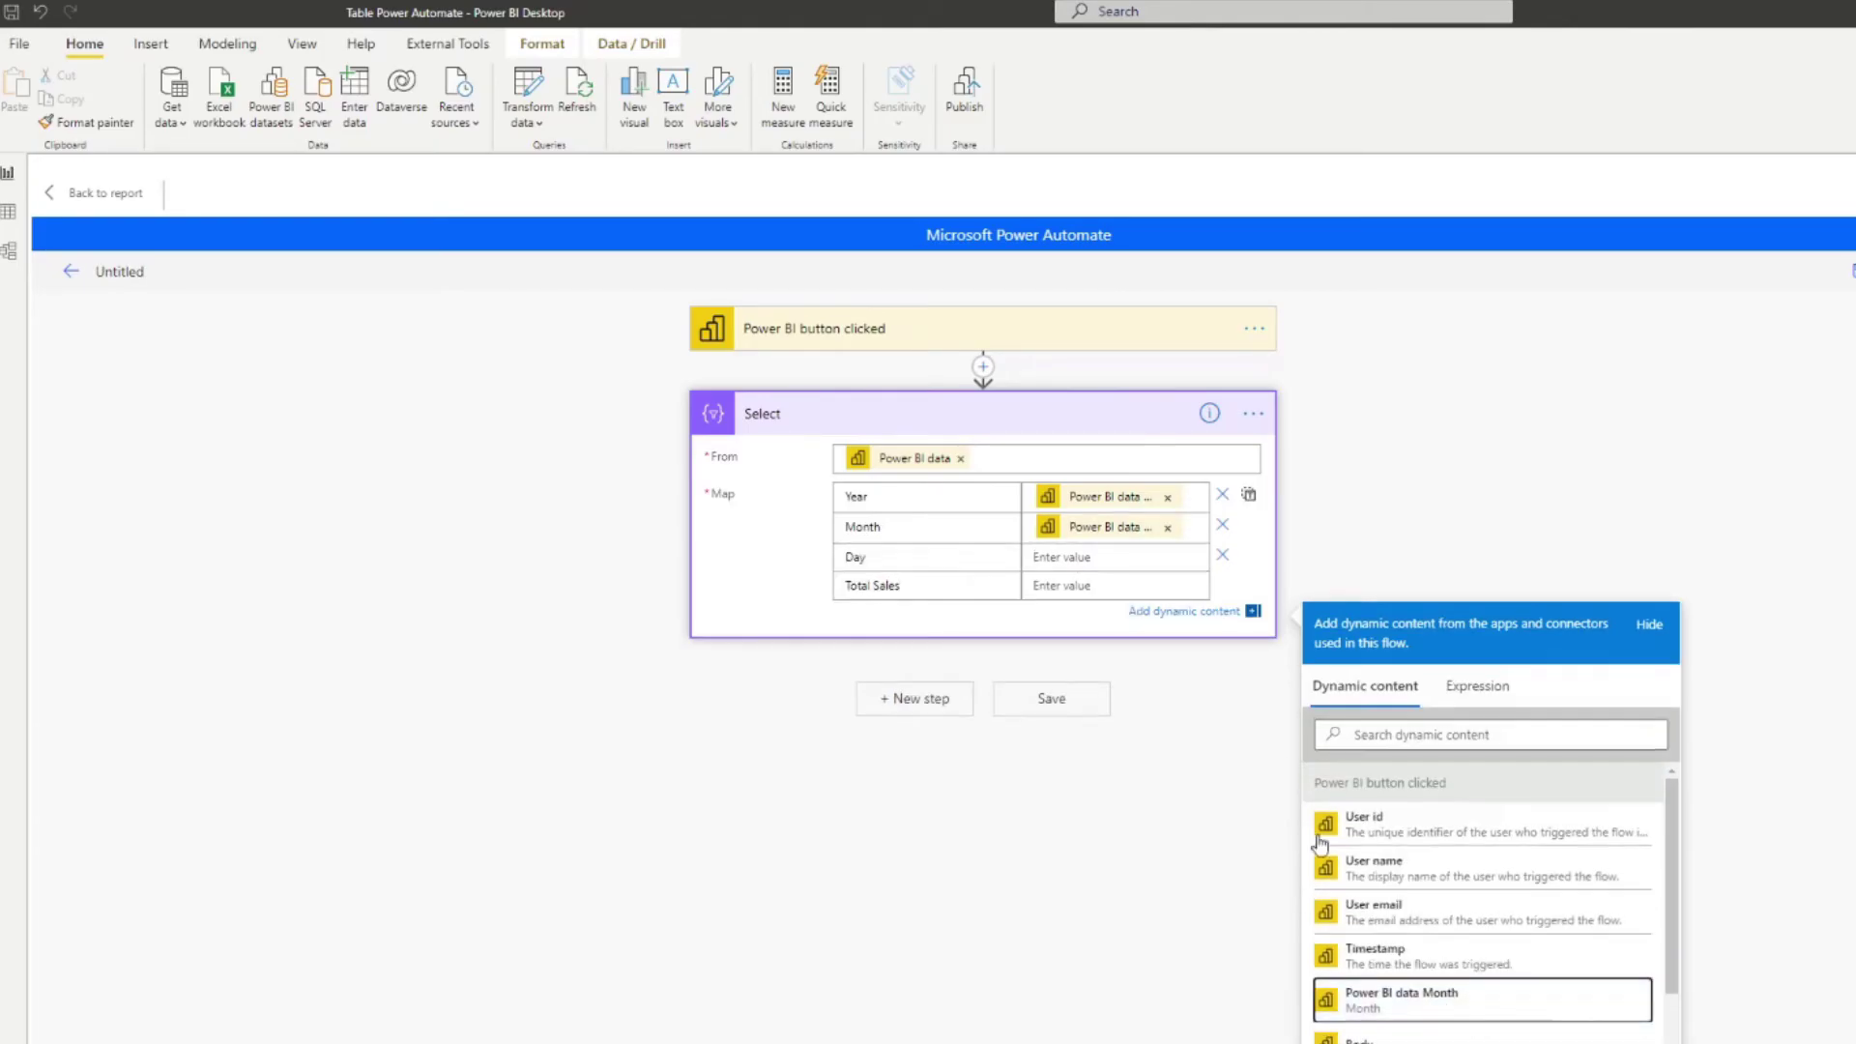
{"action": "scroll", "coordinate": [1397, 943], "scroll_direction": "down", "scroll_amount": 3}
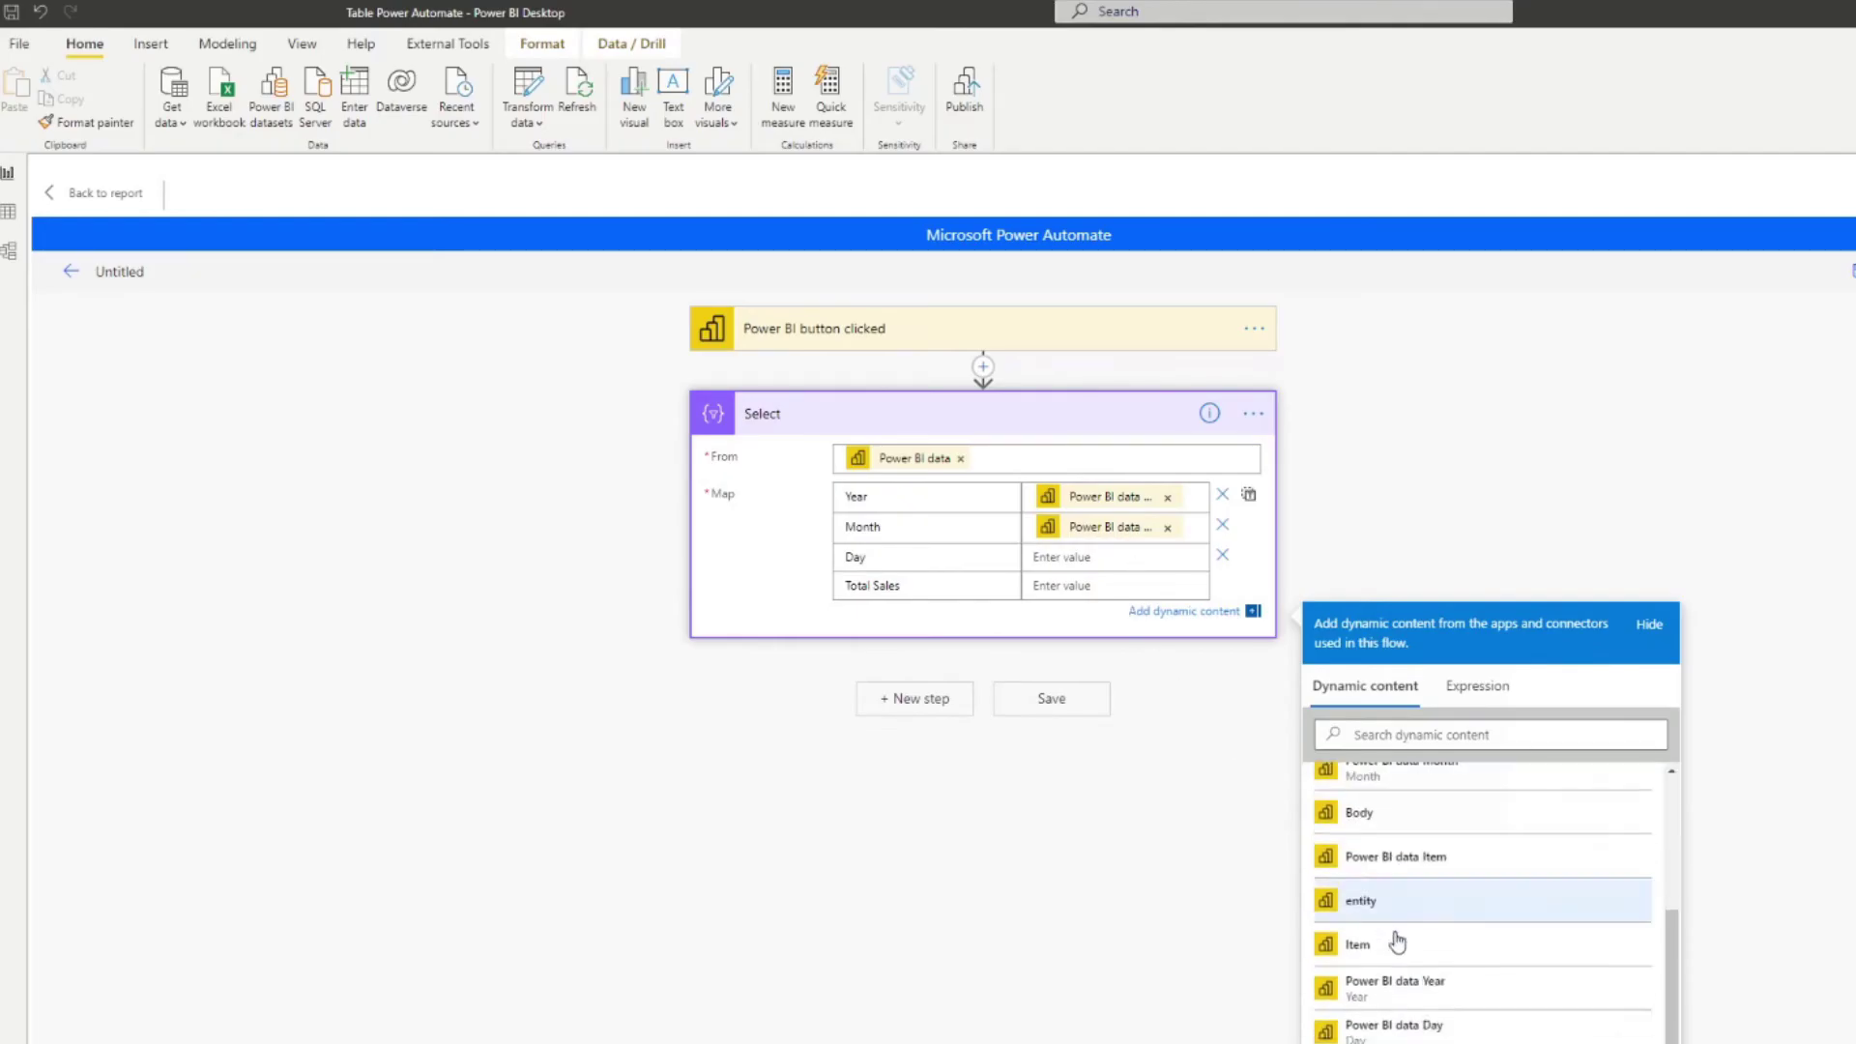
{"action": "left_click", "coordinate": [1421, 1023]}
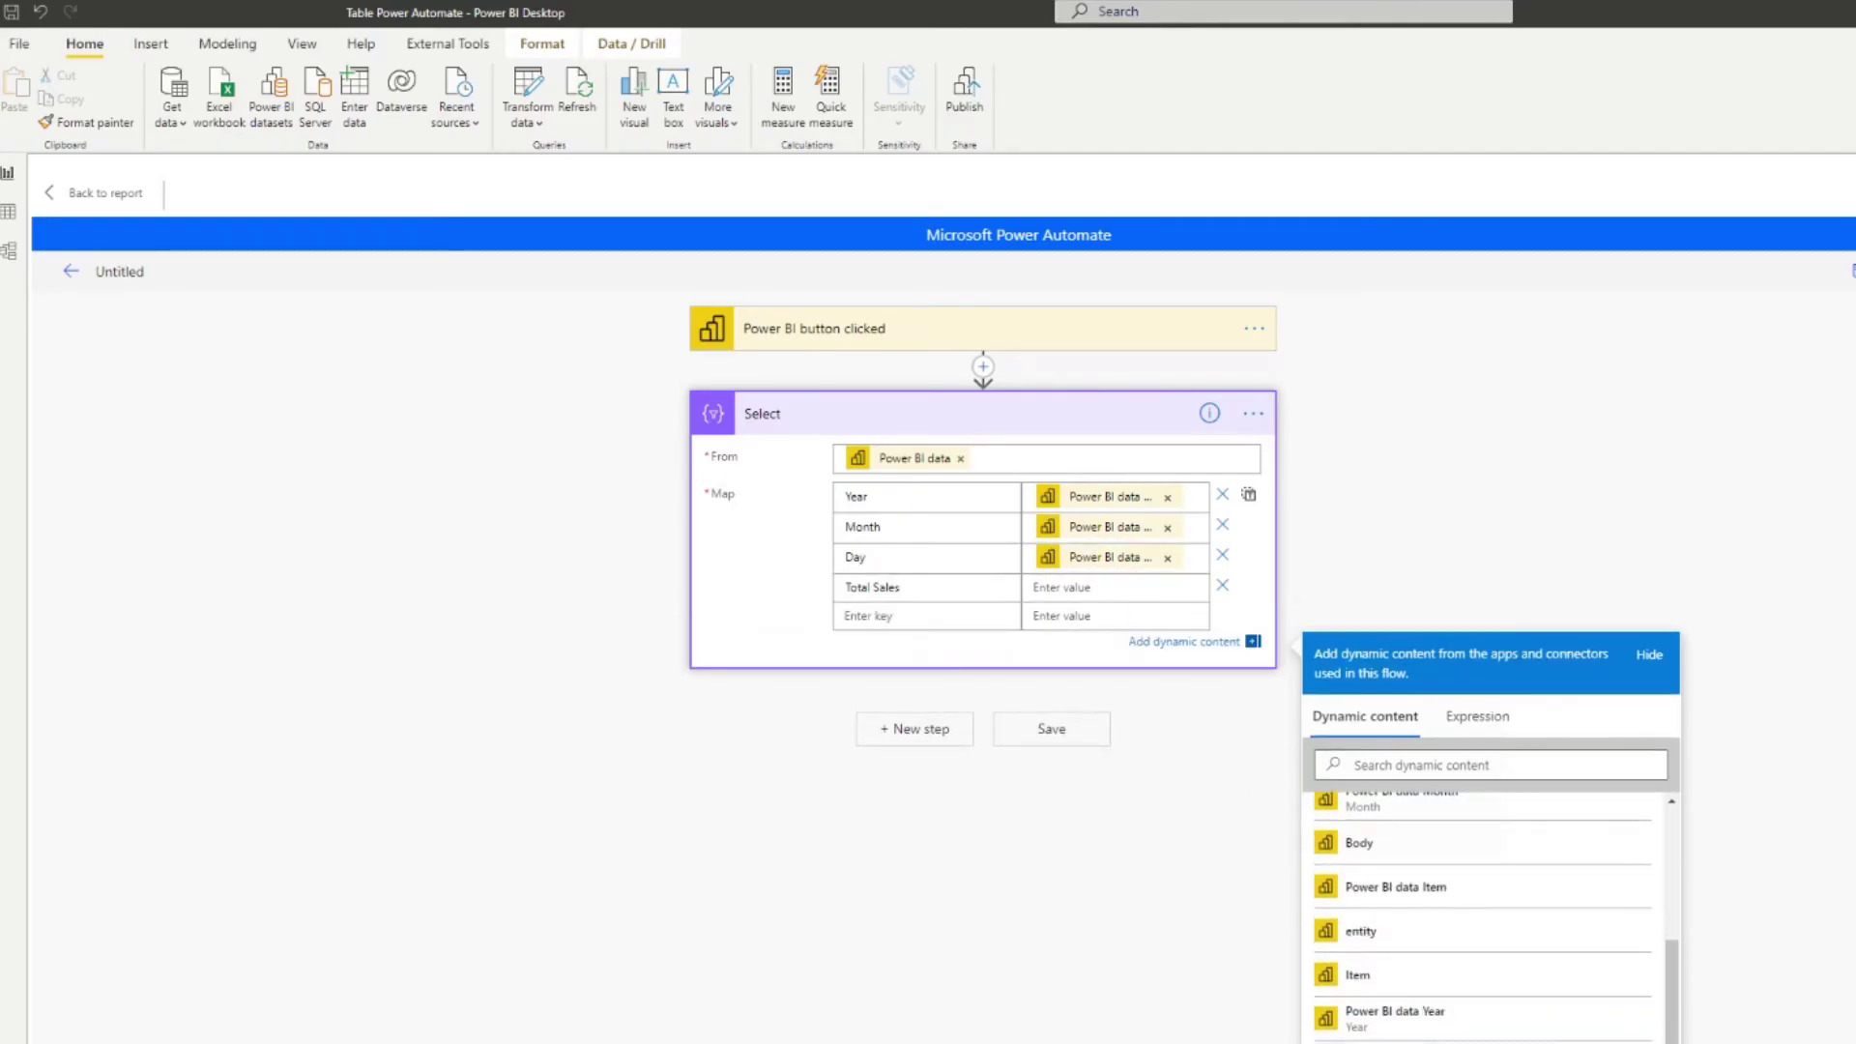
{"action": "left_click", "coordinate": [1402, 1042]}
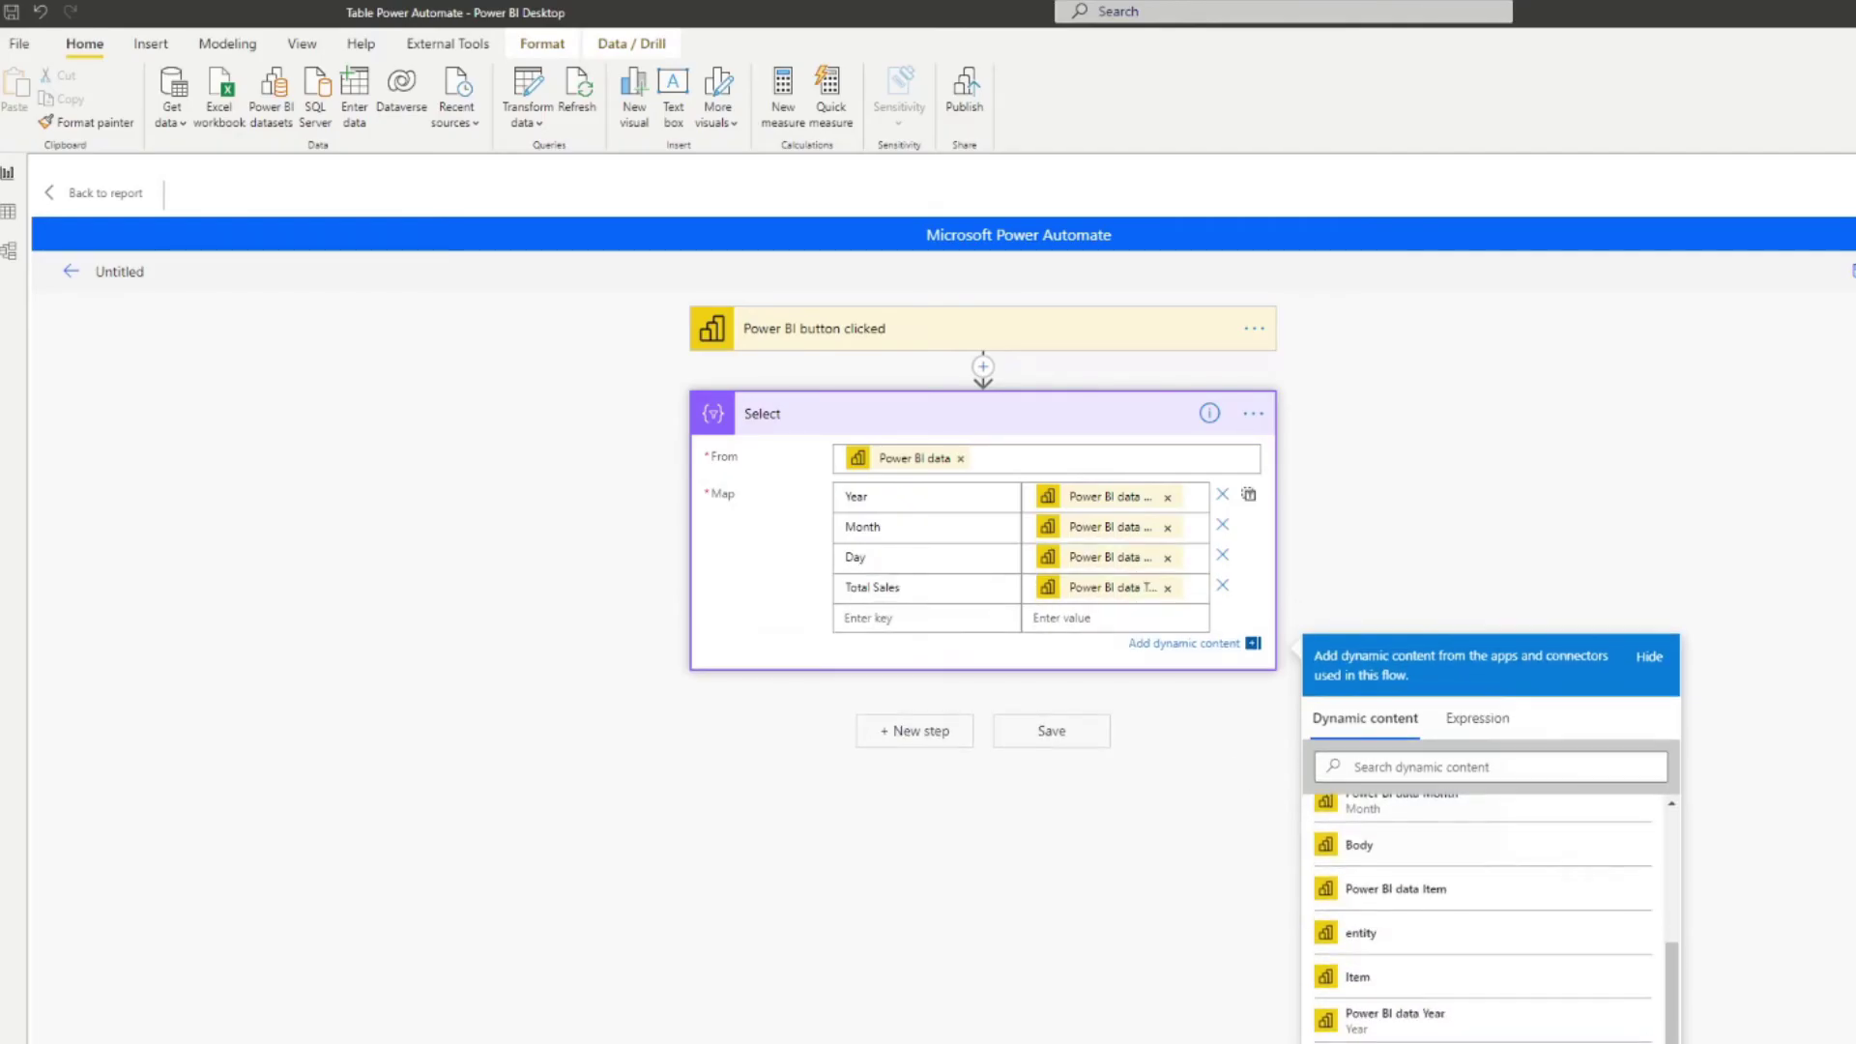
{"action": "left_click", "coordinate": [1052, 738]}
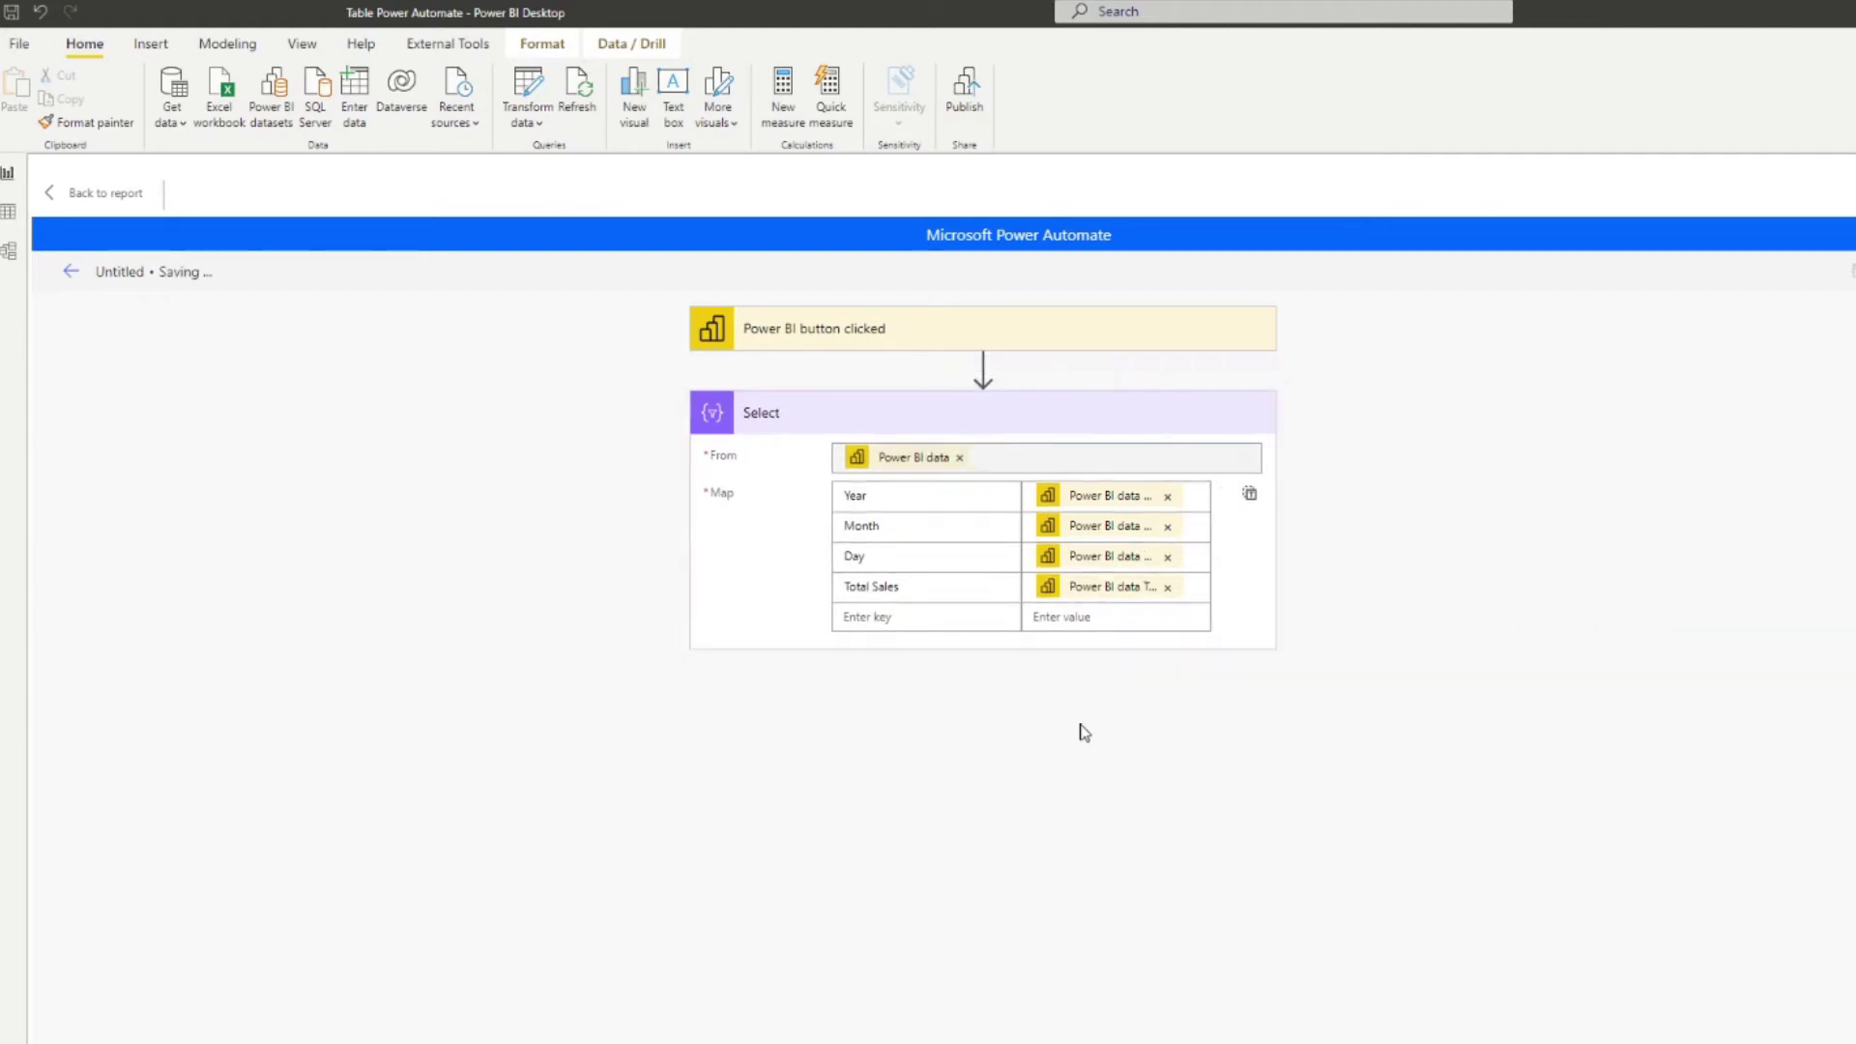
{"action": "left_click", "coordinate": [942, 716]}
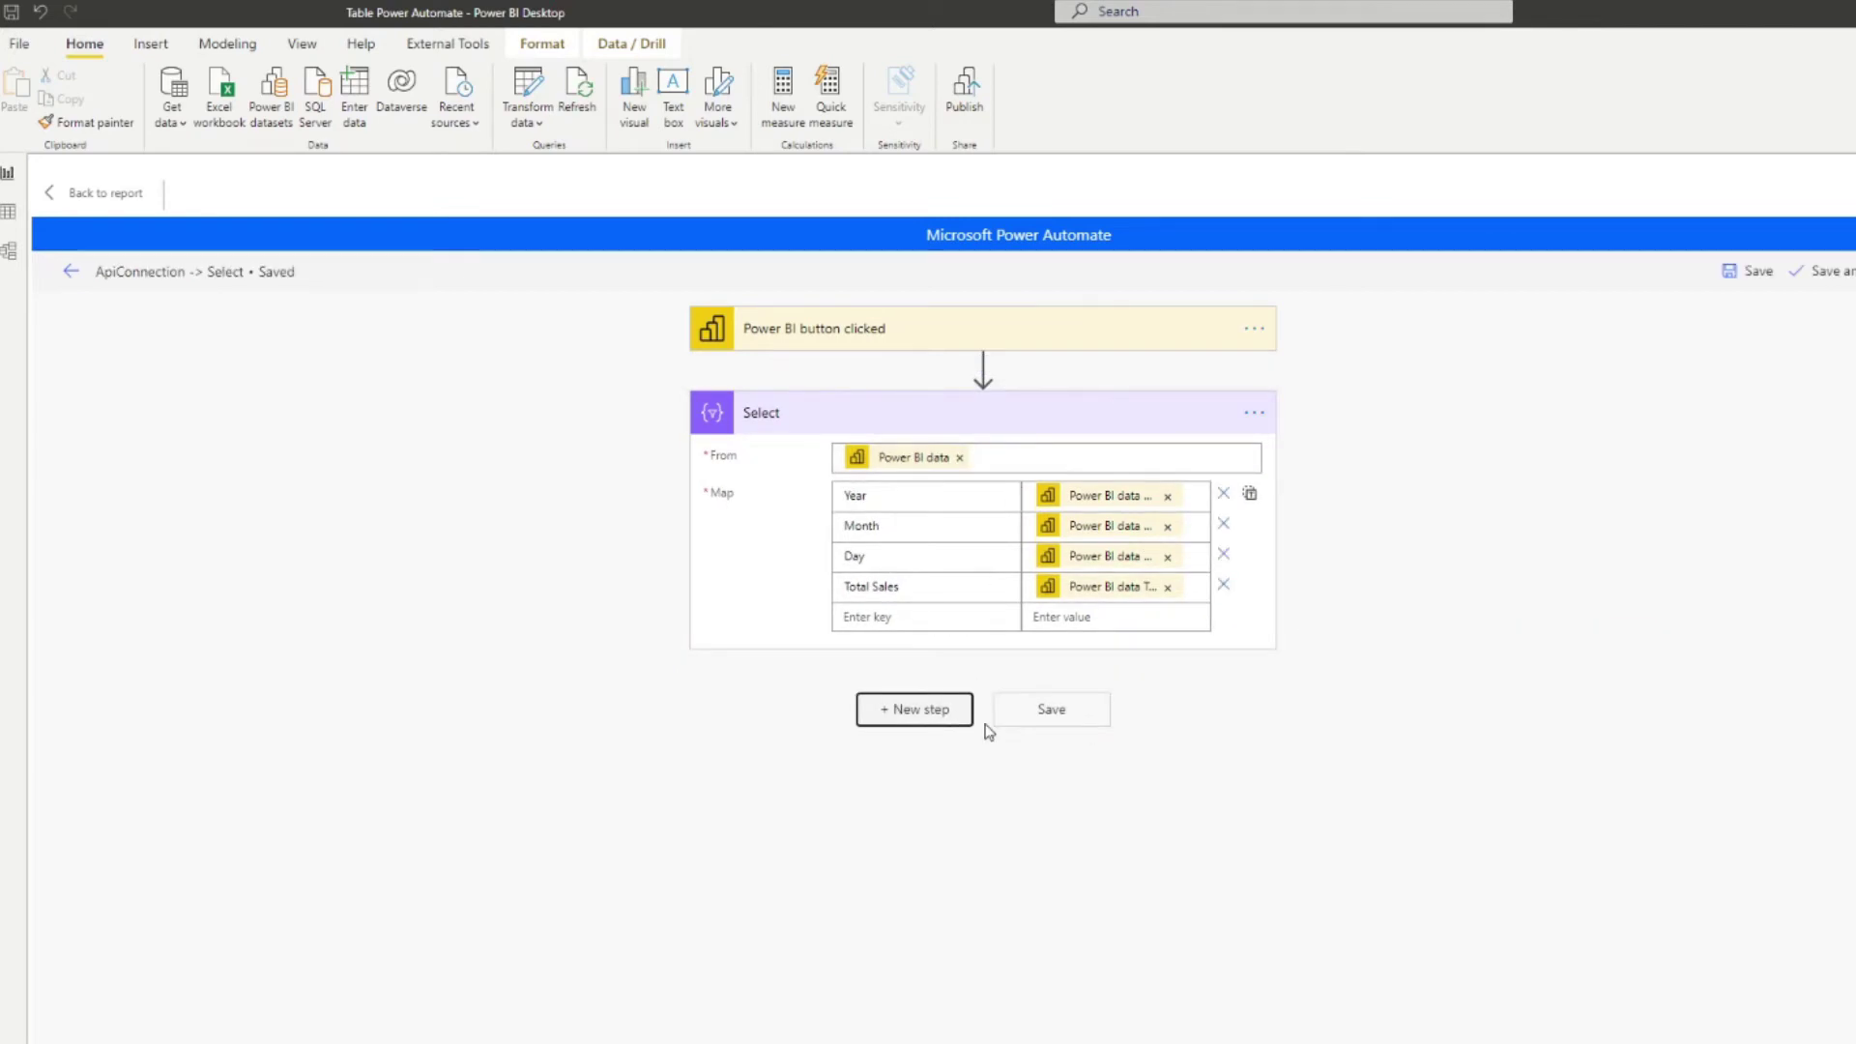
Step: Add a Create HTML table step whose From is the Select step's Output
{"action": "left_click", "coordinate": [864, 544]}
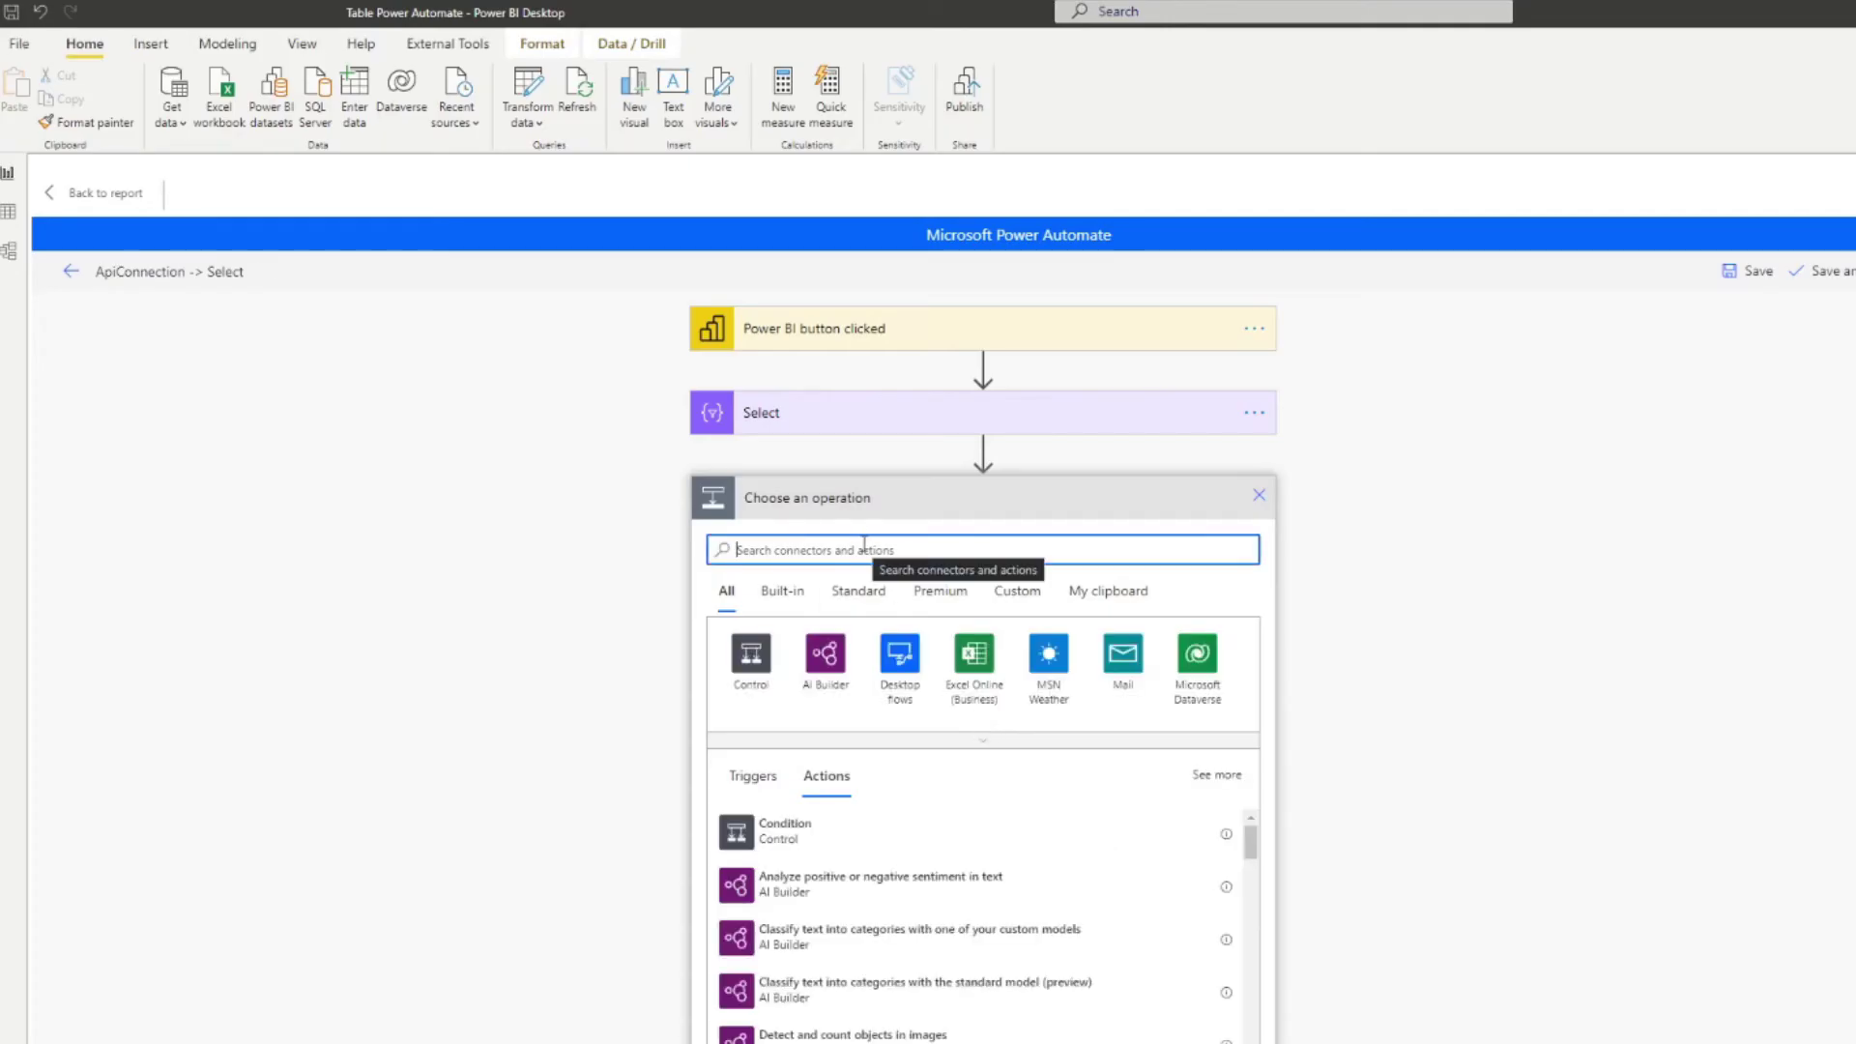
{"action": "type", "text": "create"}
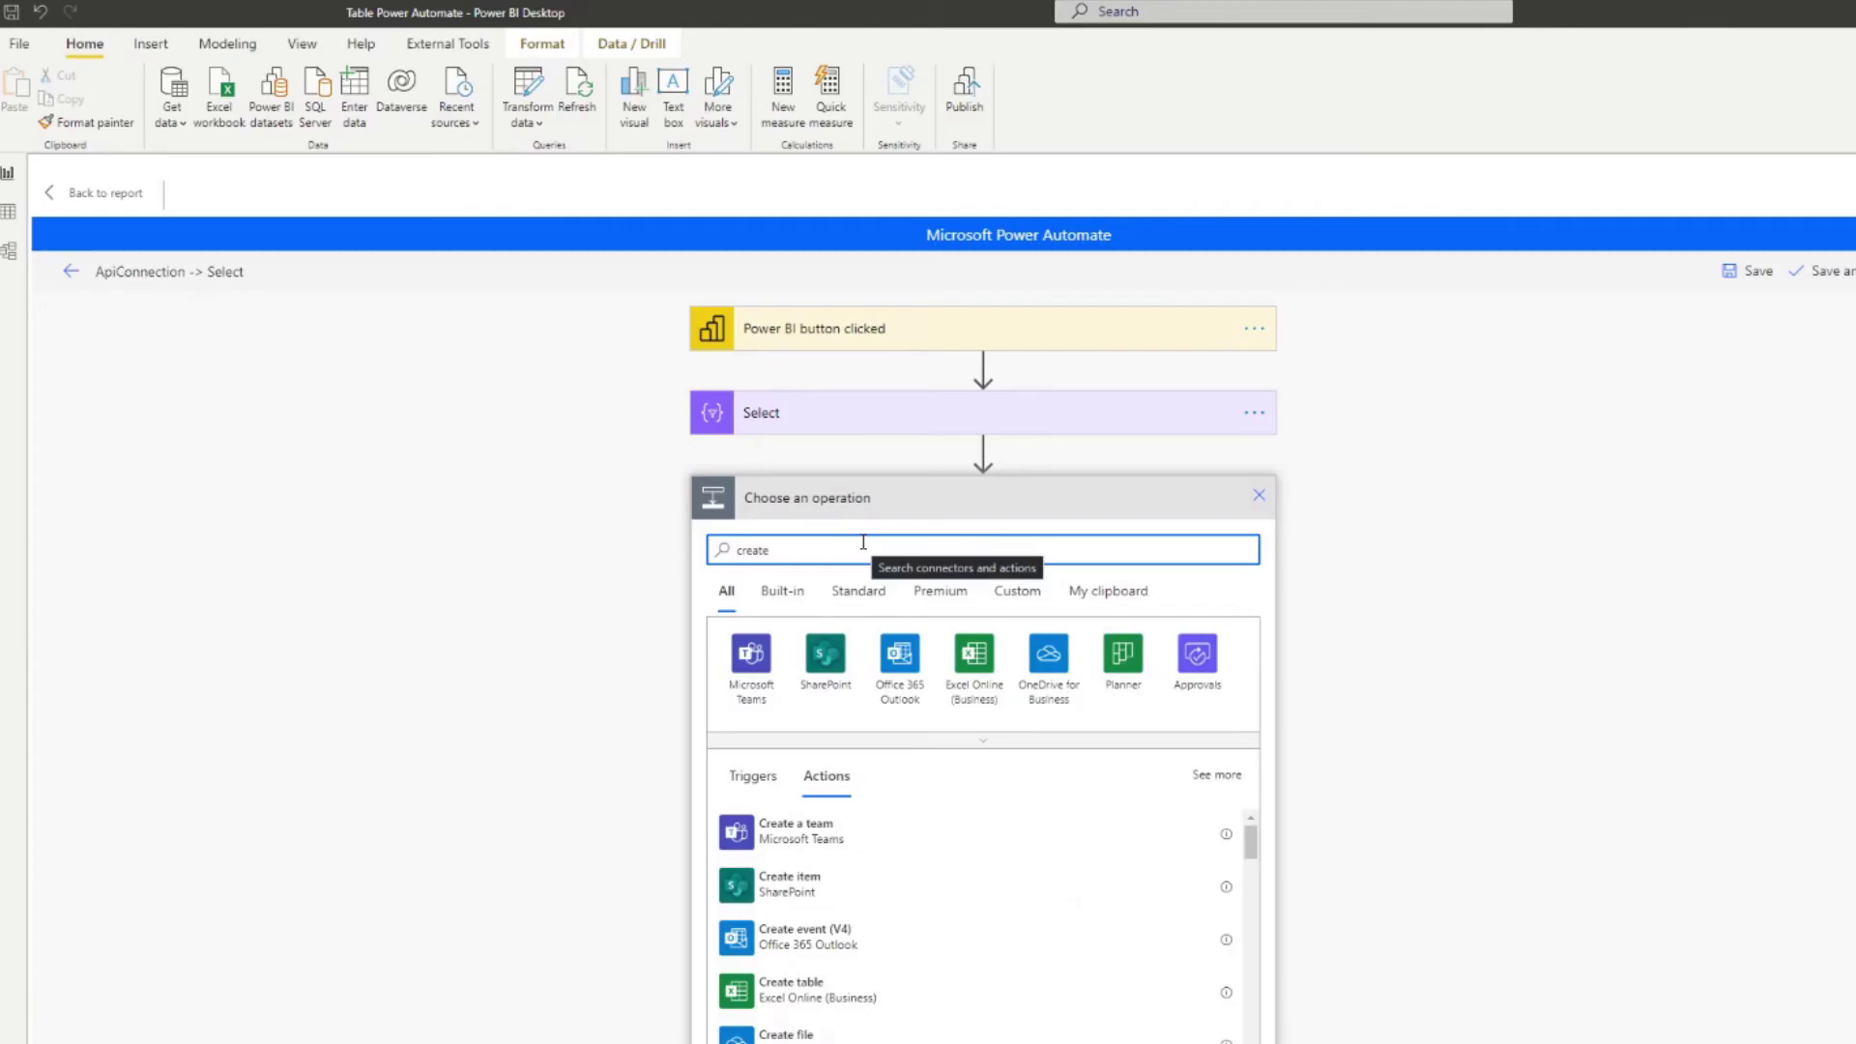
{"action": "key", "text": "ctrl+a"}
{"action": "type", "text": "html"}
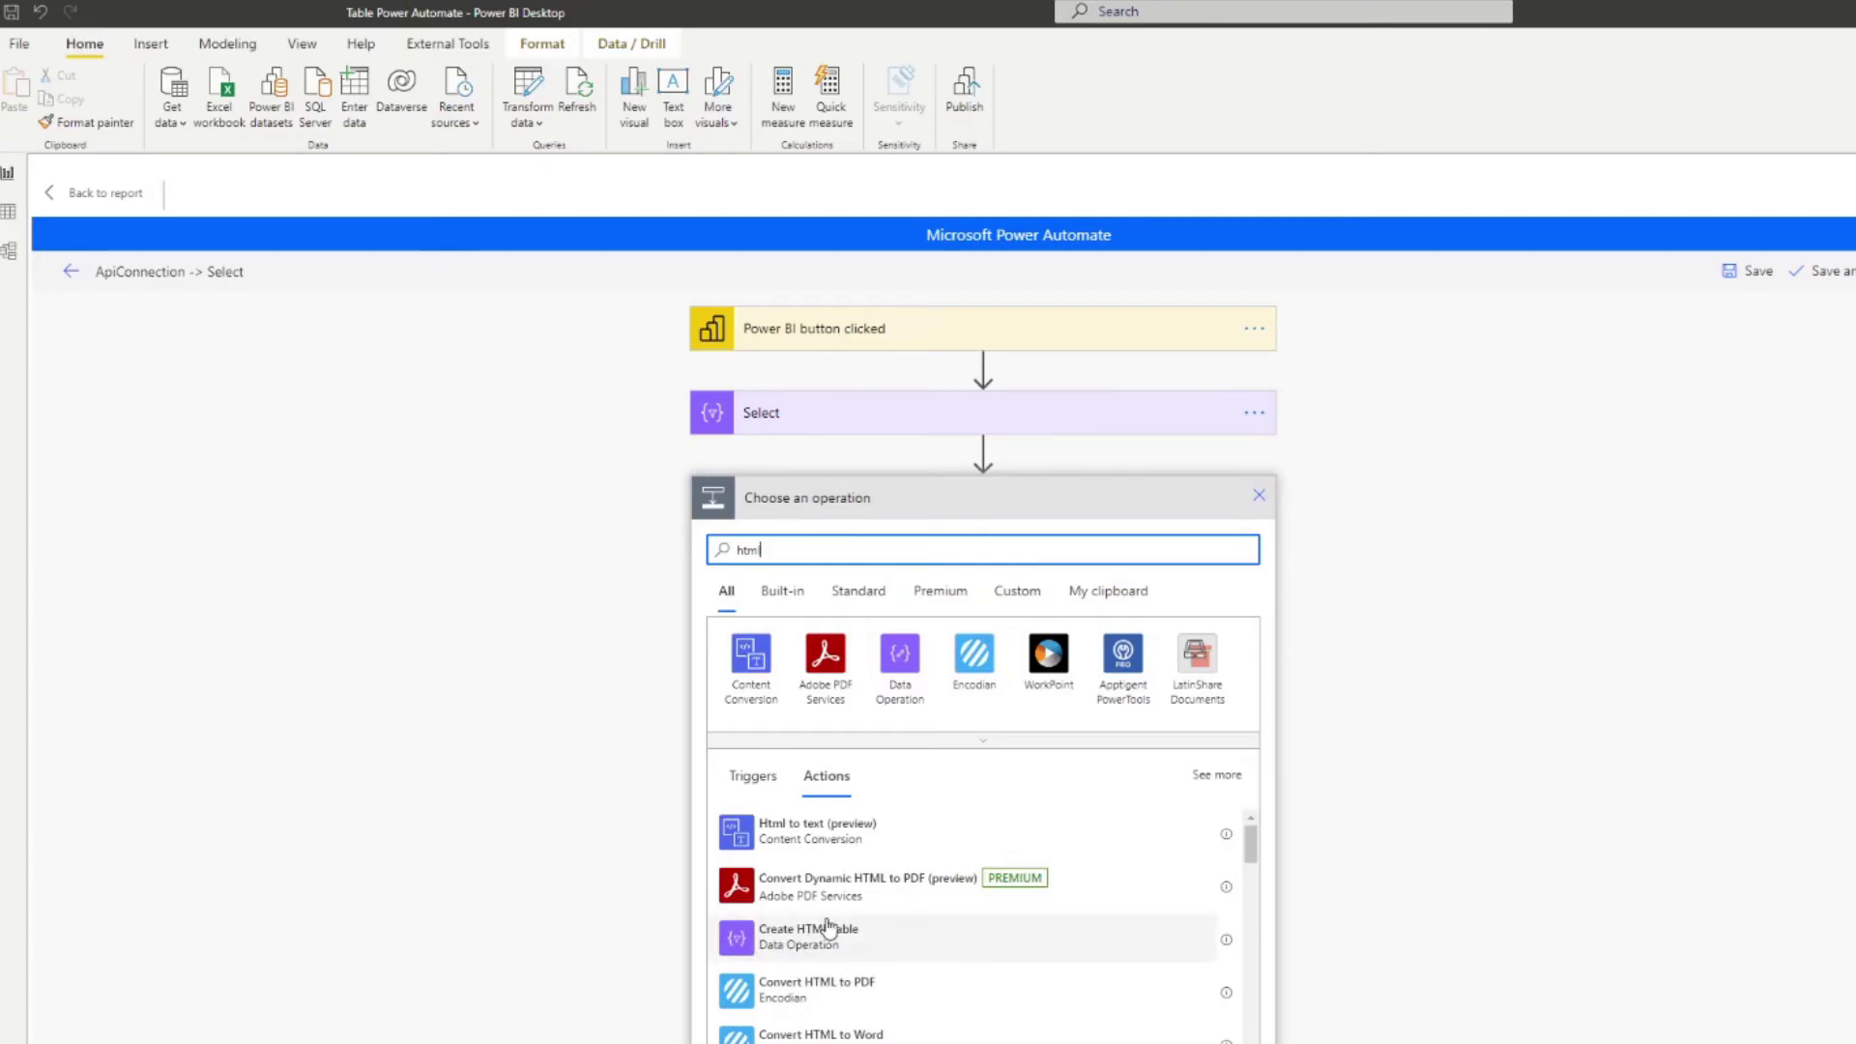
{"action": "left_click", "coordinate": [1227, 941]}
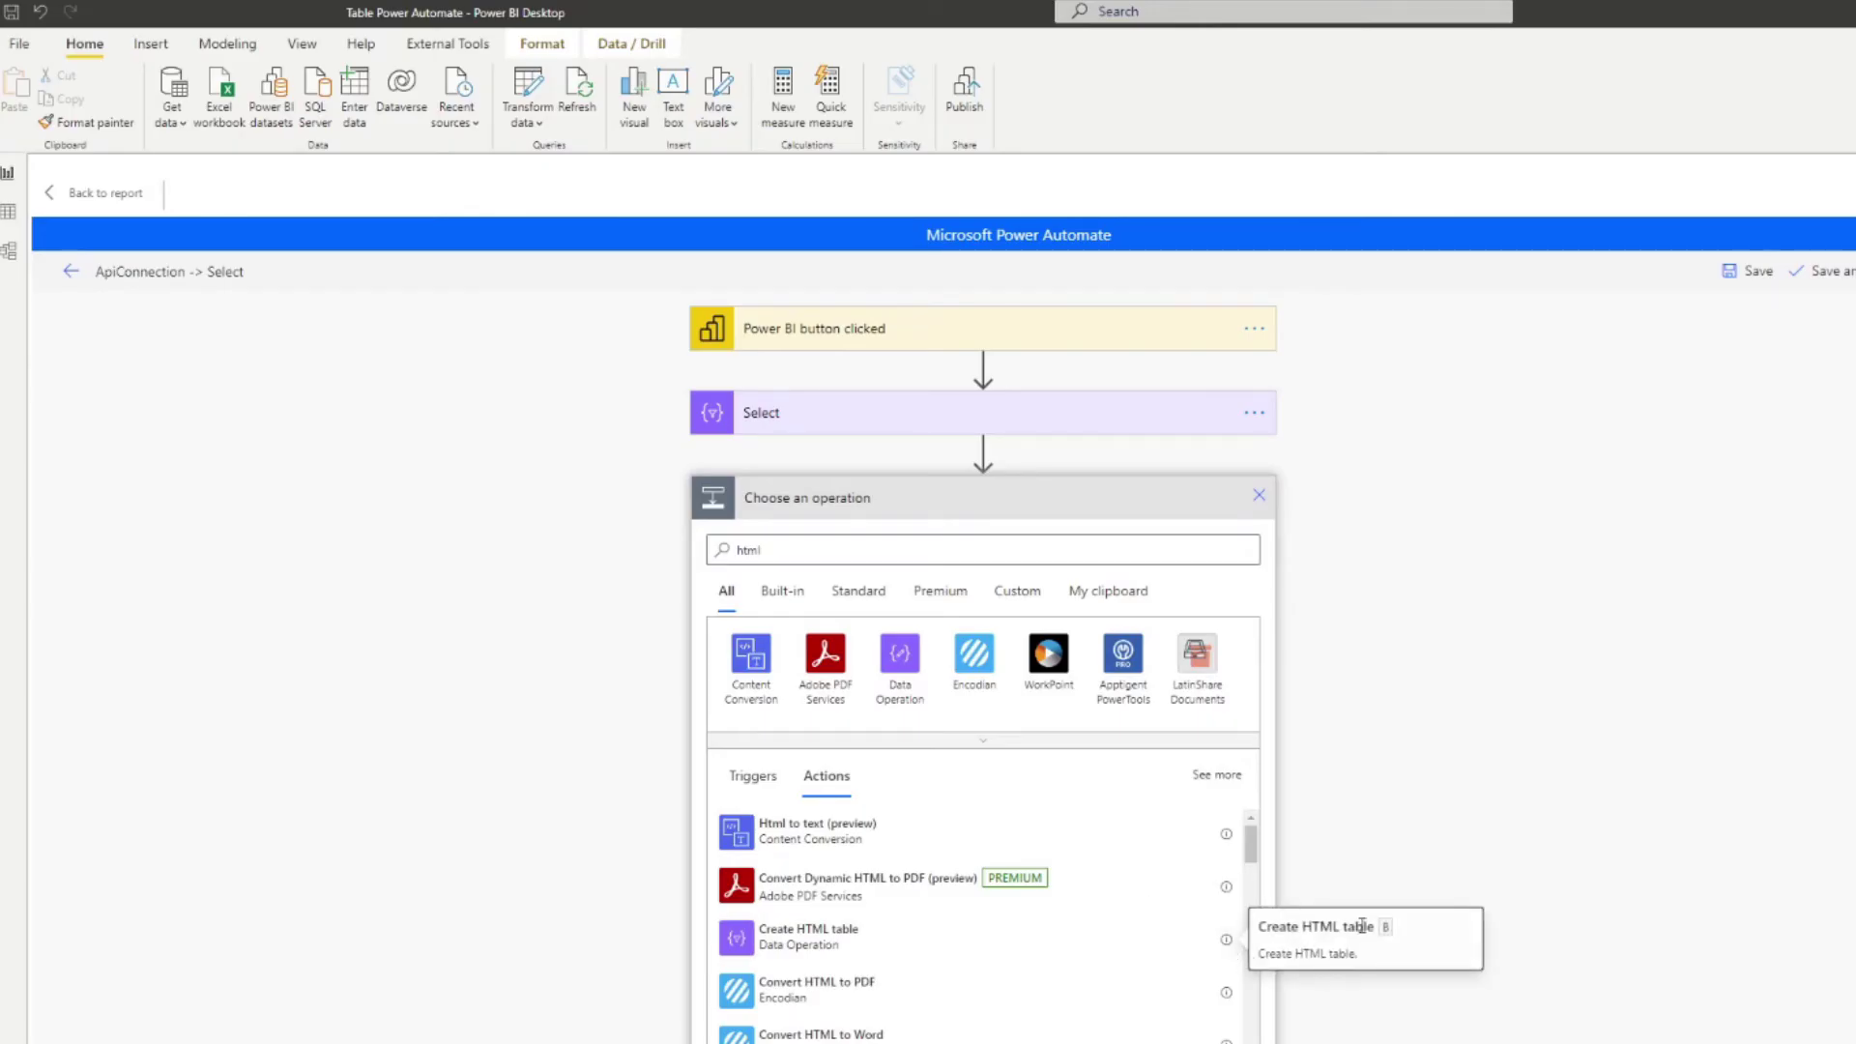
{"action": "left_click", "coordinate": [817, 946]}
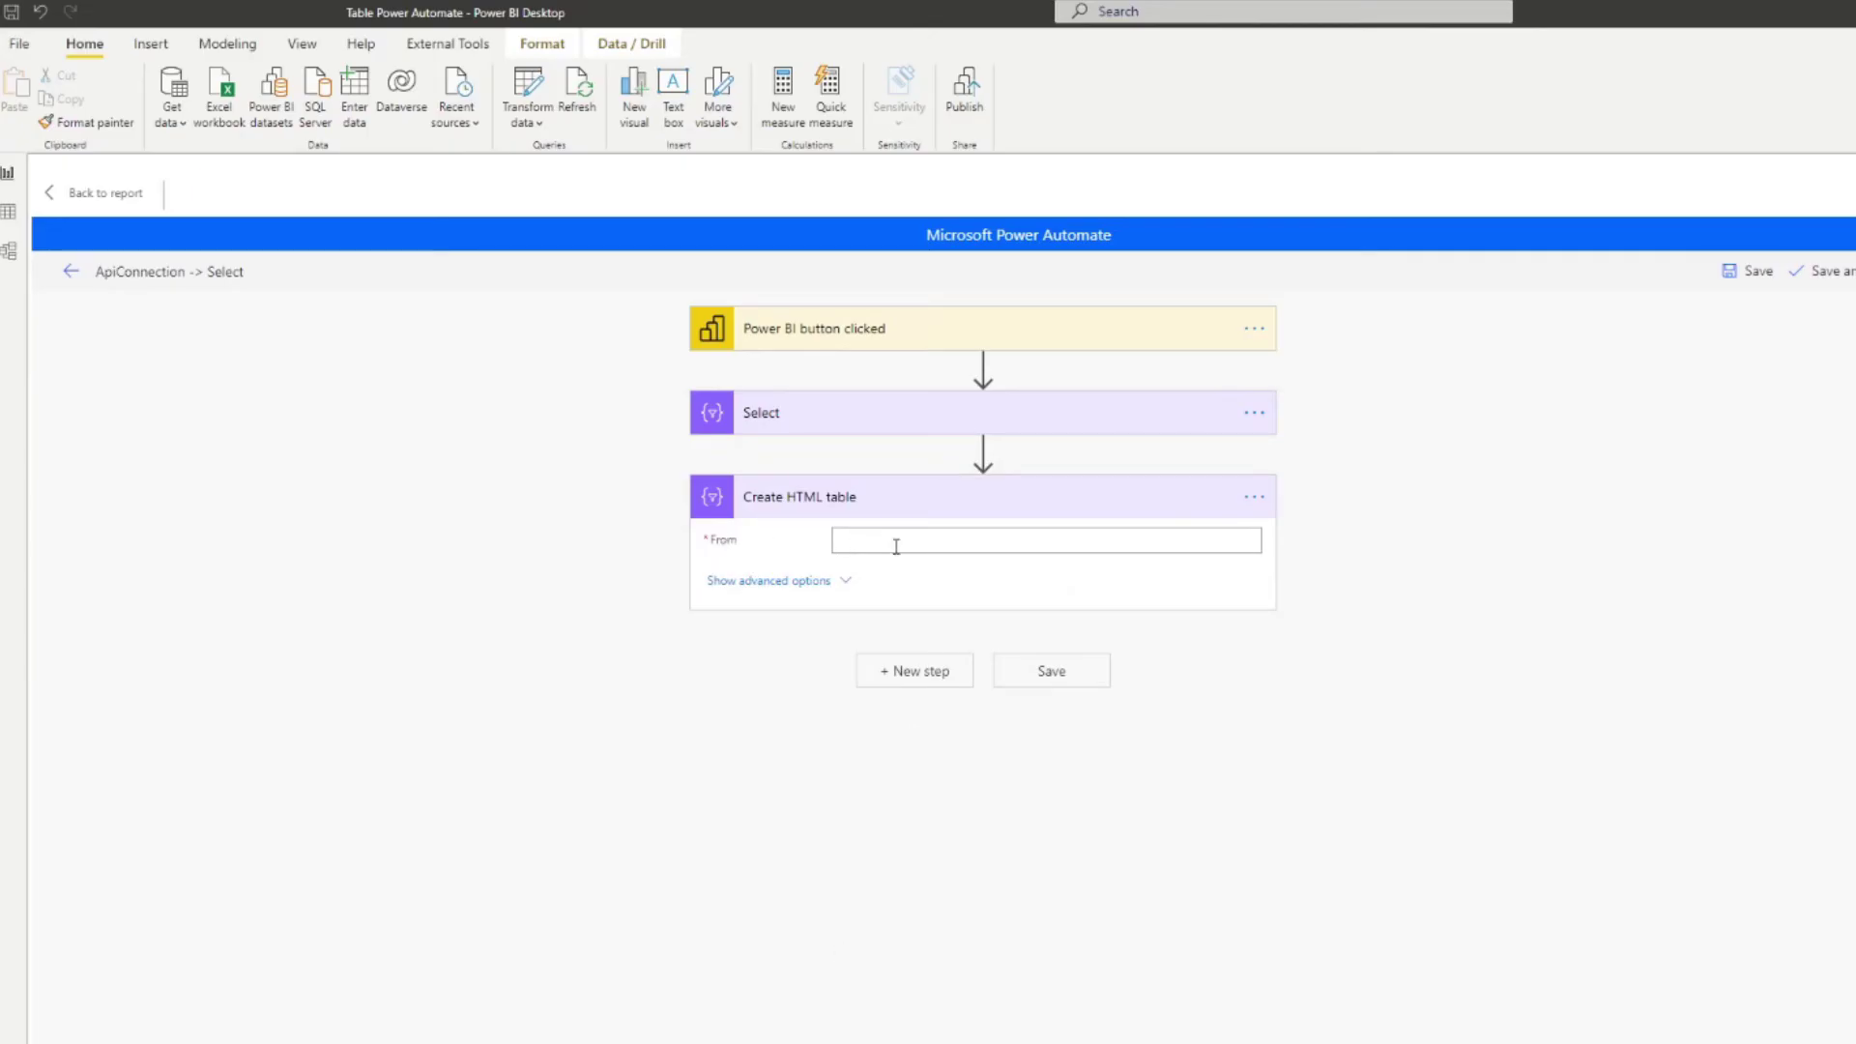
{"action": "left_click", "coordinate": [901, 541]}
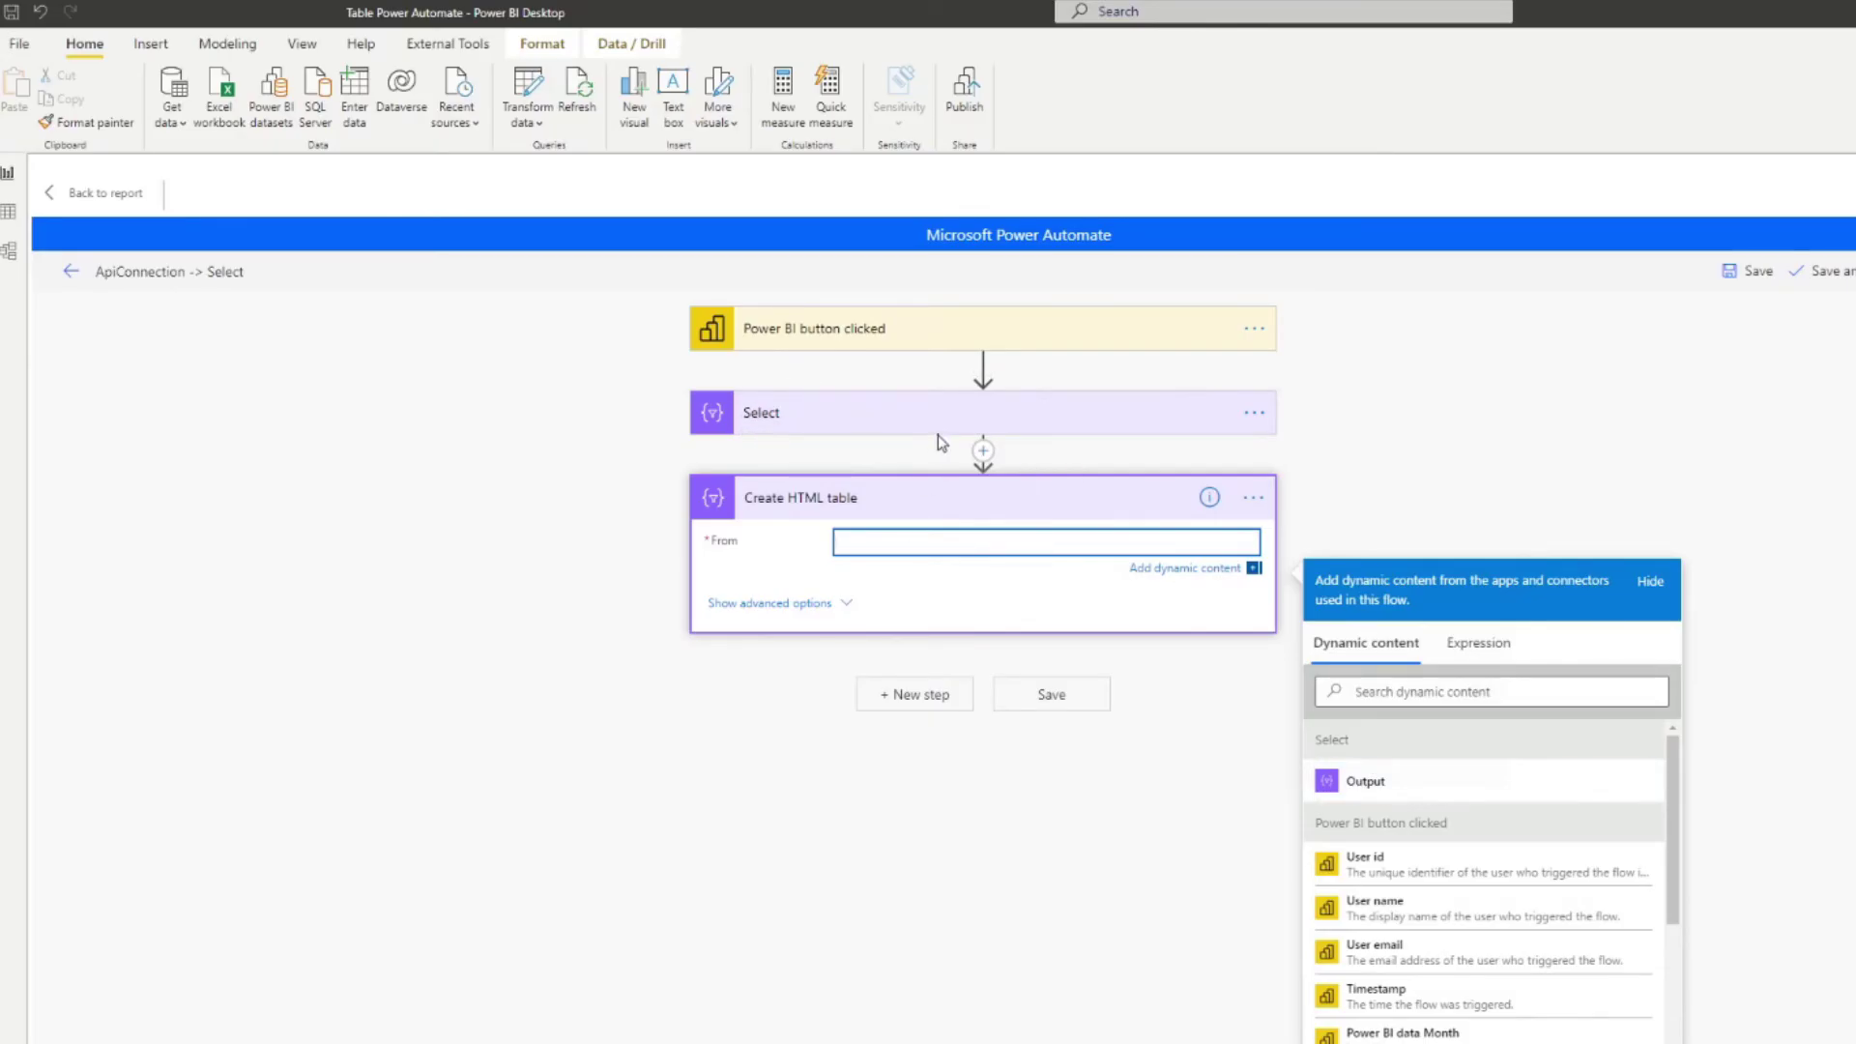
{"action": "left_click", "coordinate": [1392, 783]}
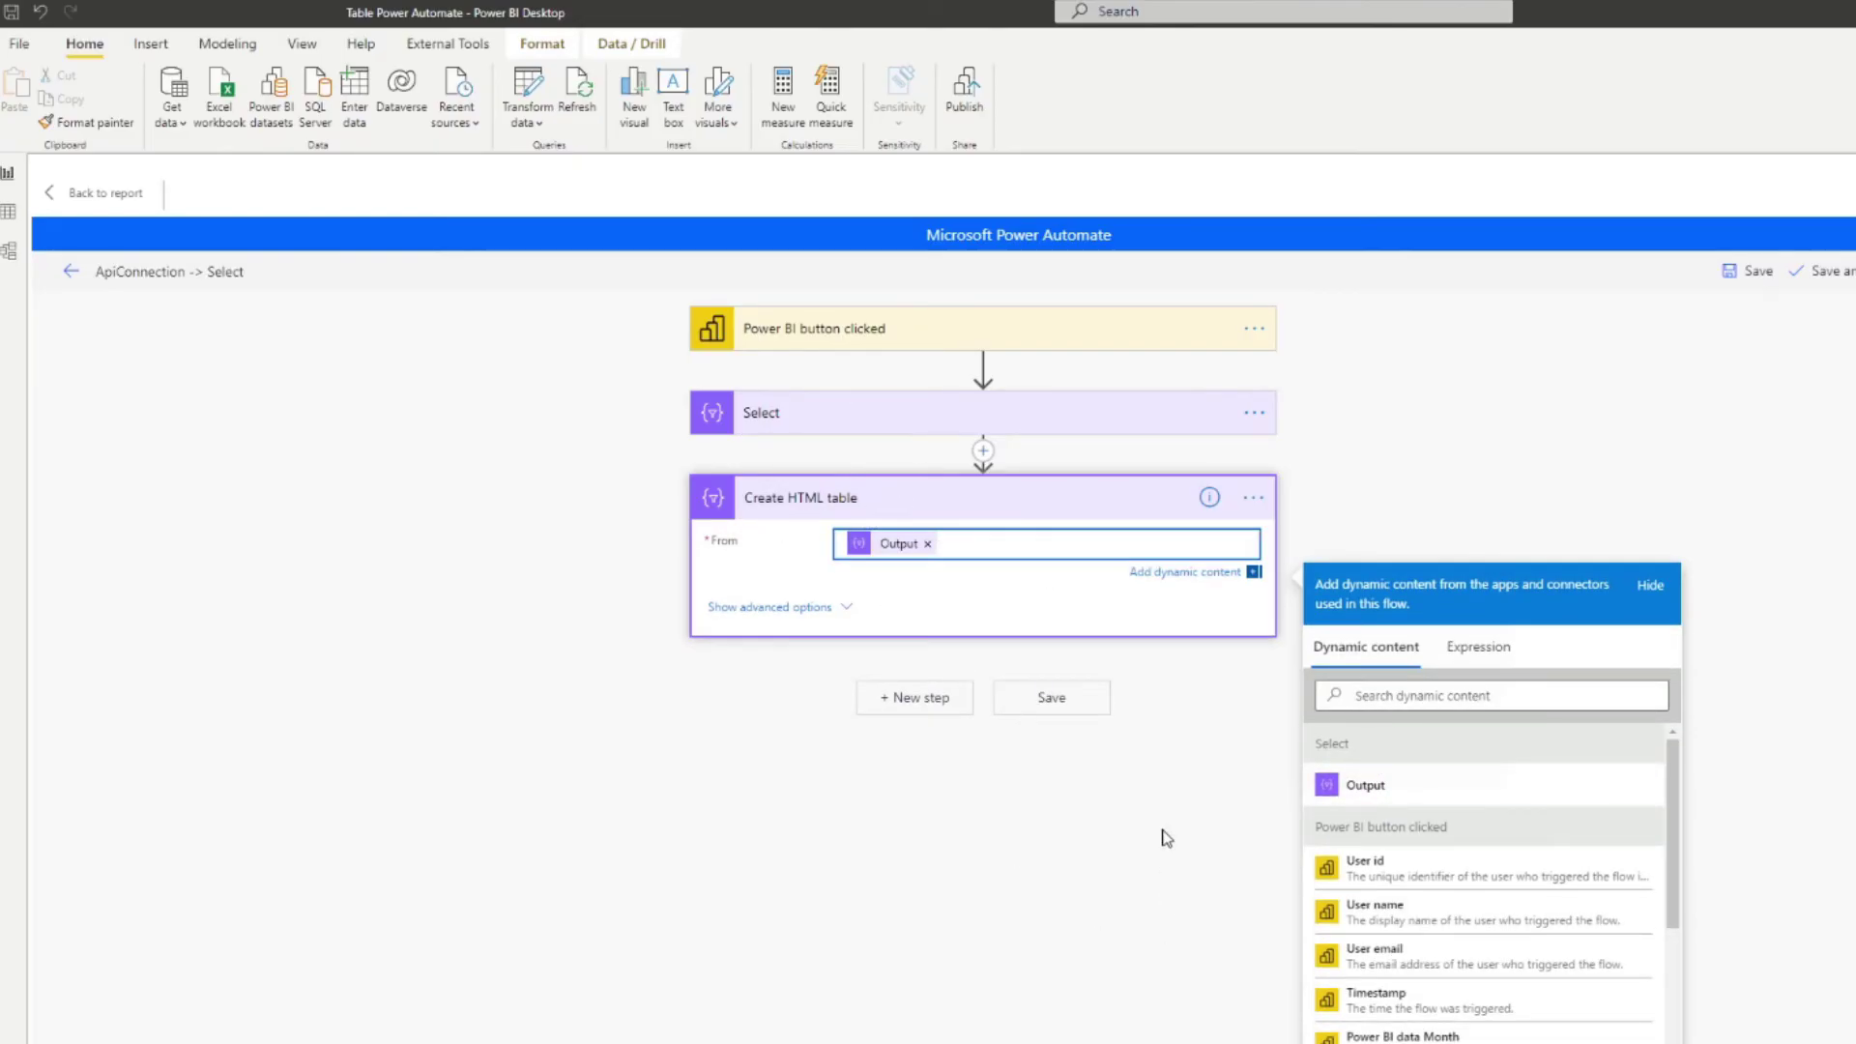
{"action": "left_click", "coordinate": [925, 694]}
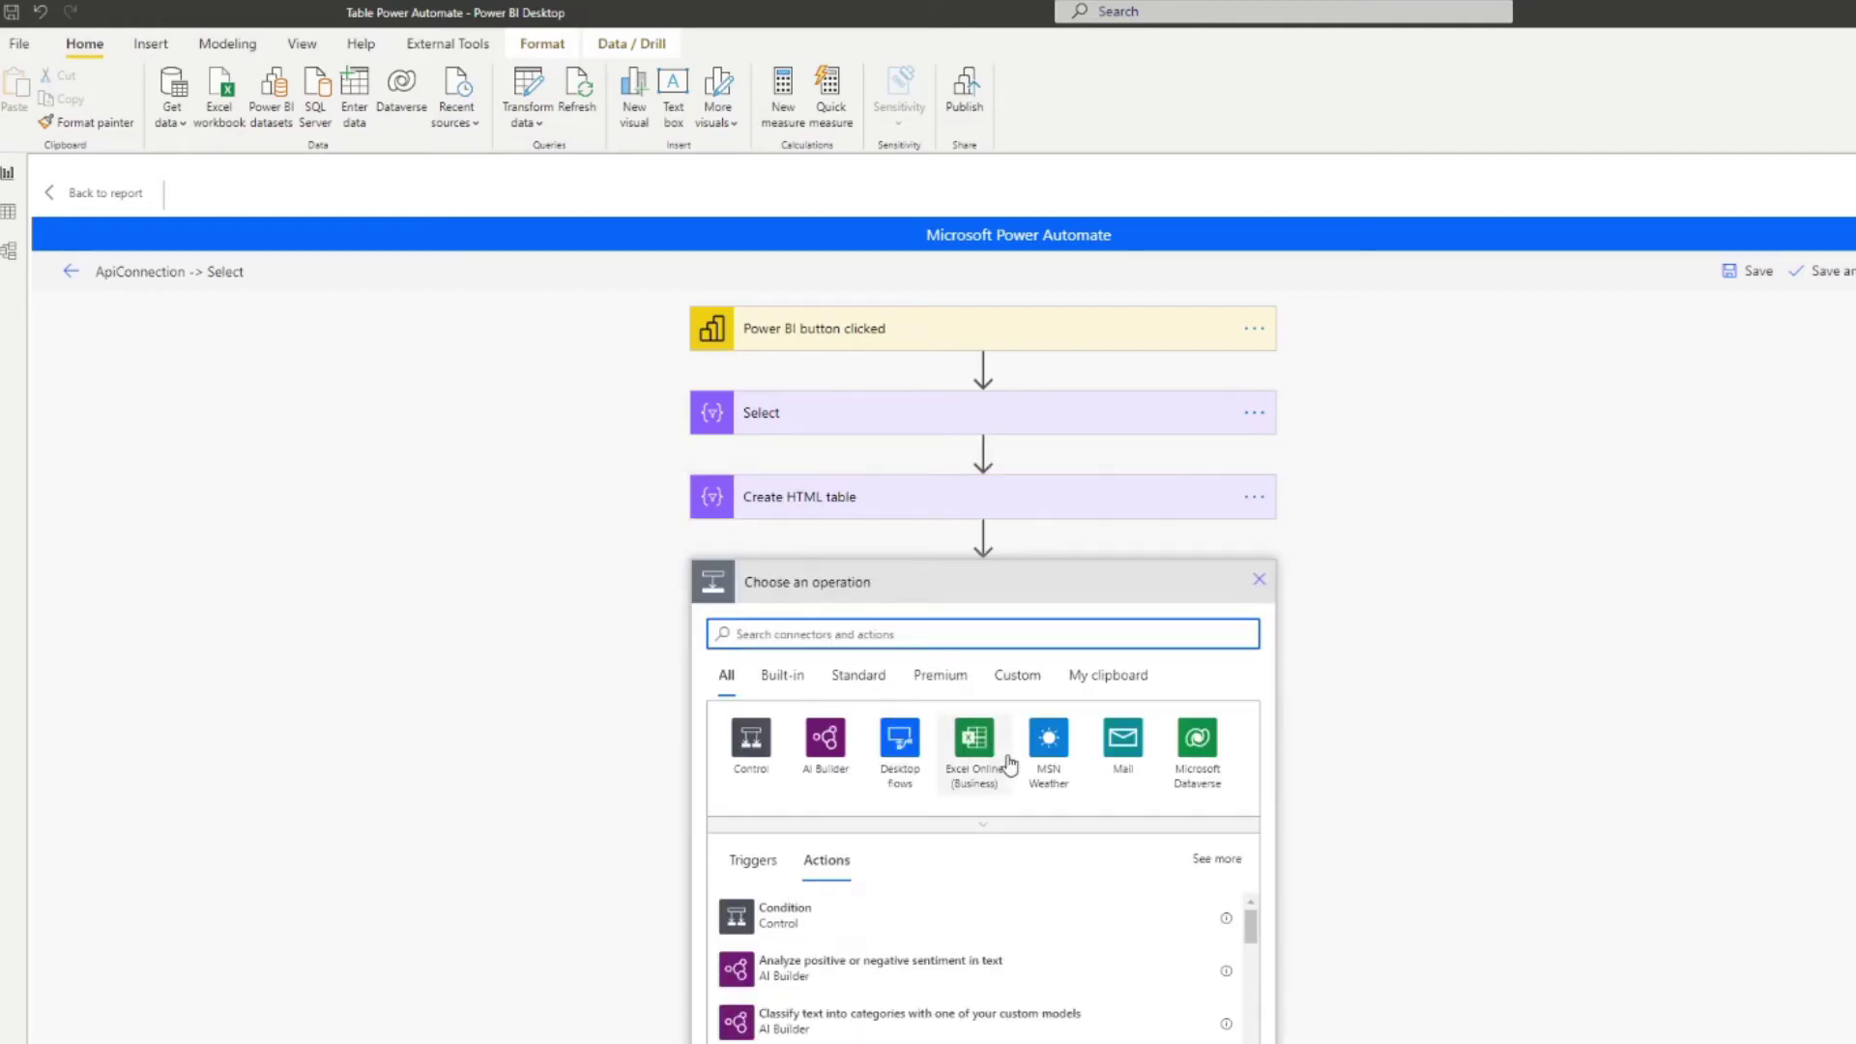
Step: Add the Outlook Send an email (V2) step and enter the recipient's e-mail address
{"action": "type", "text": "email"}
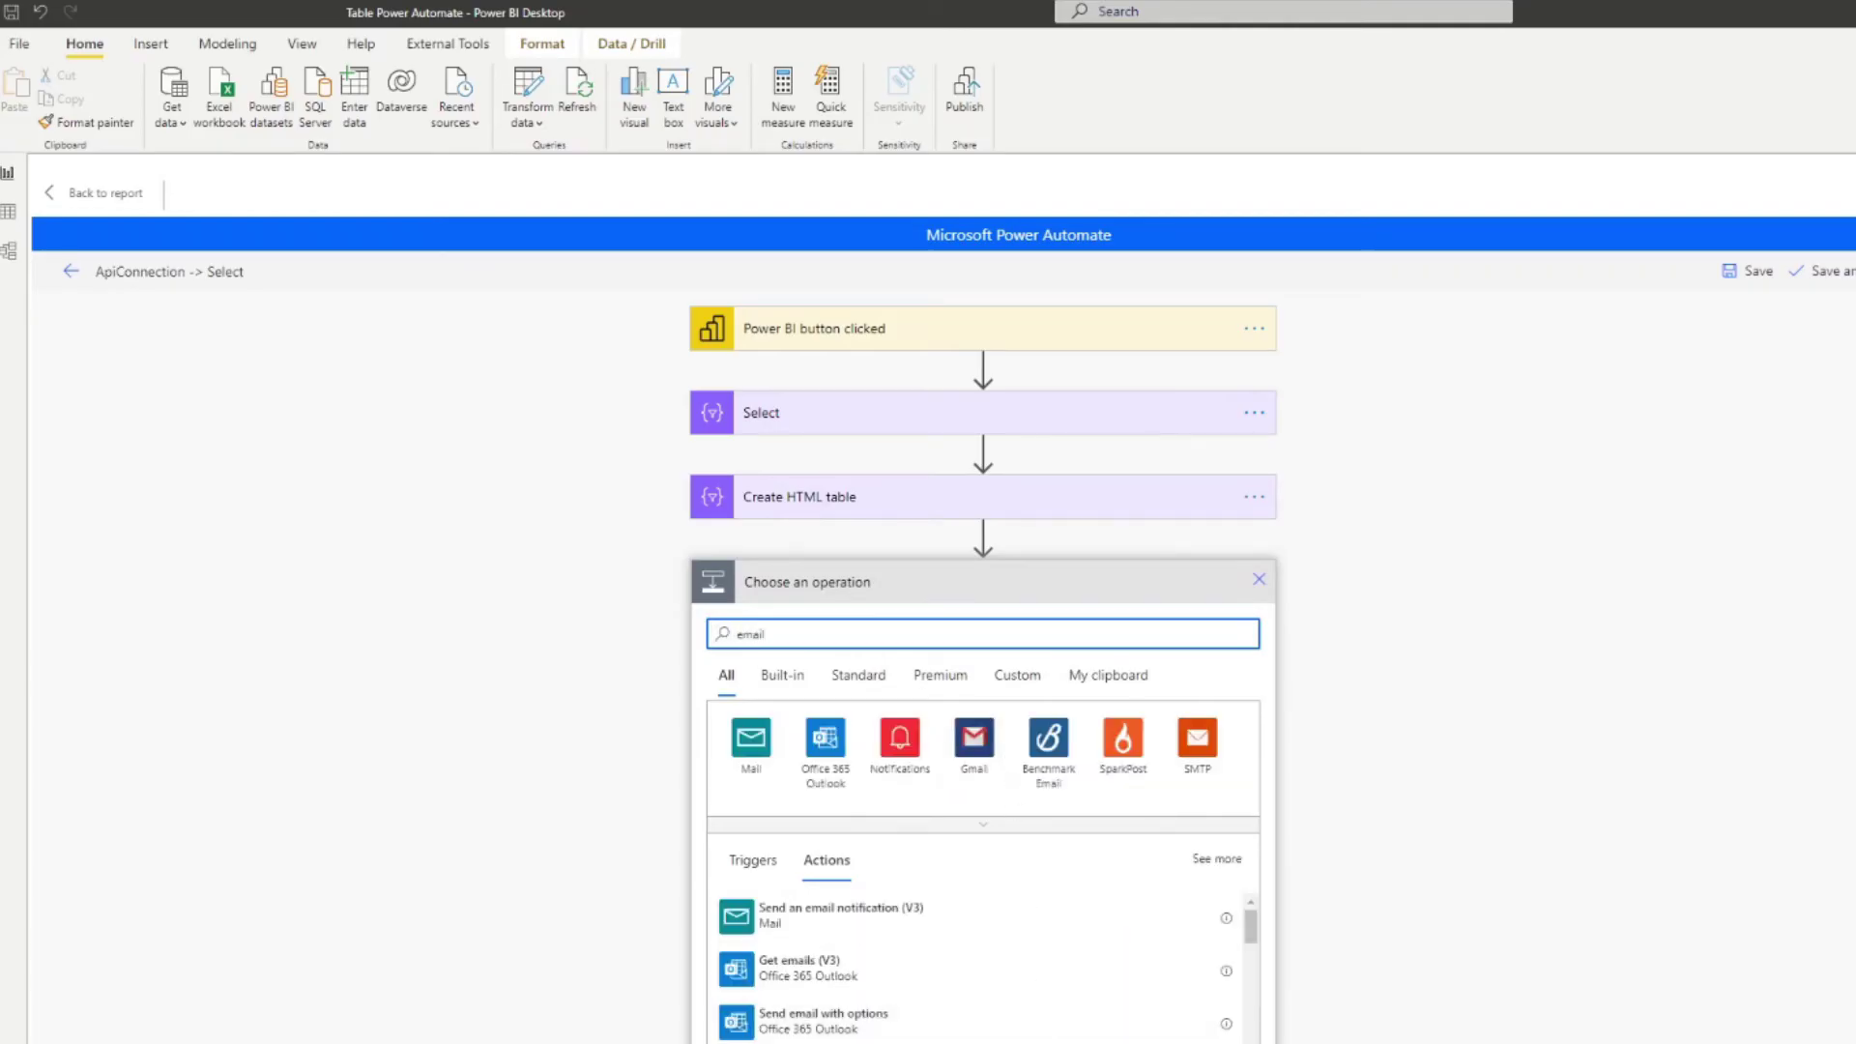
{"action": "scroll", "coordinate": [991, 986], "scroll_direction": "down", "scroll_amount": 1}
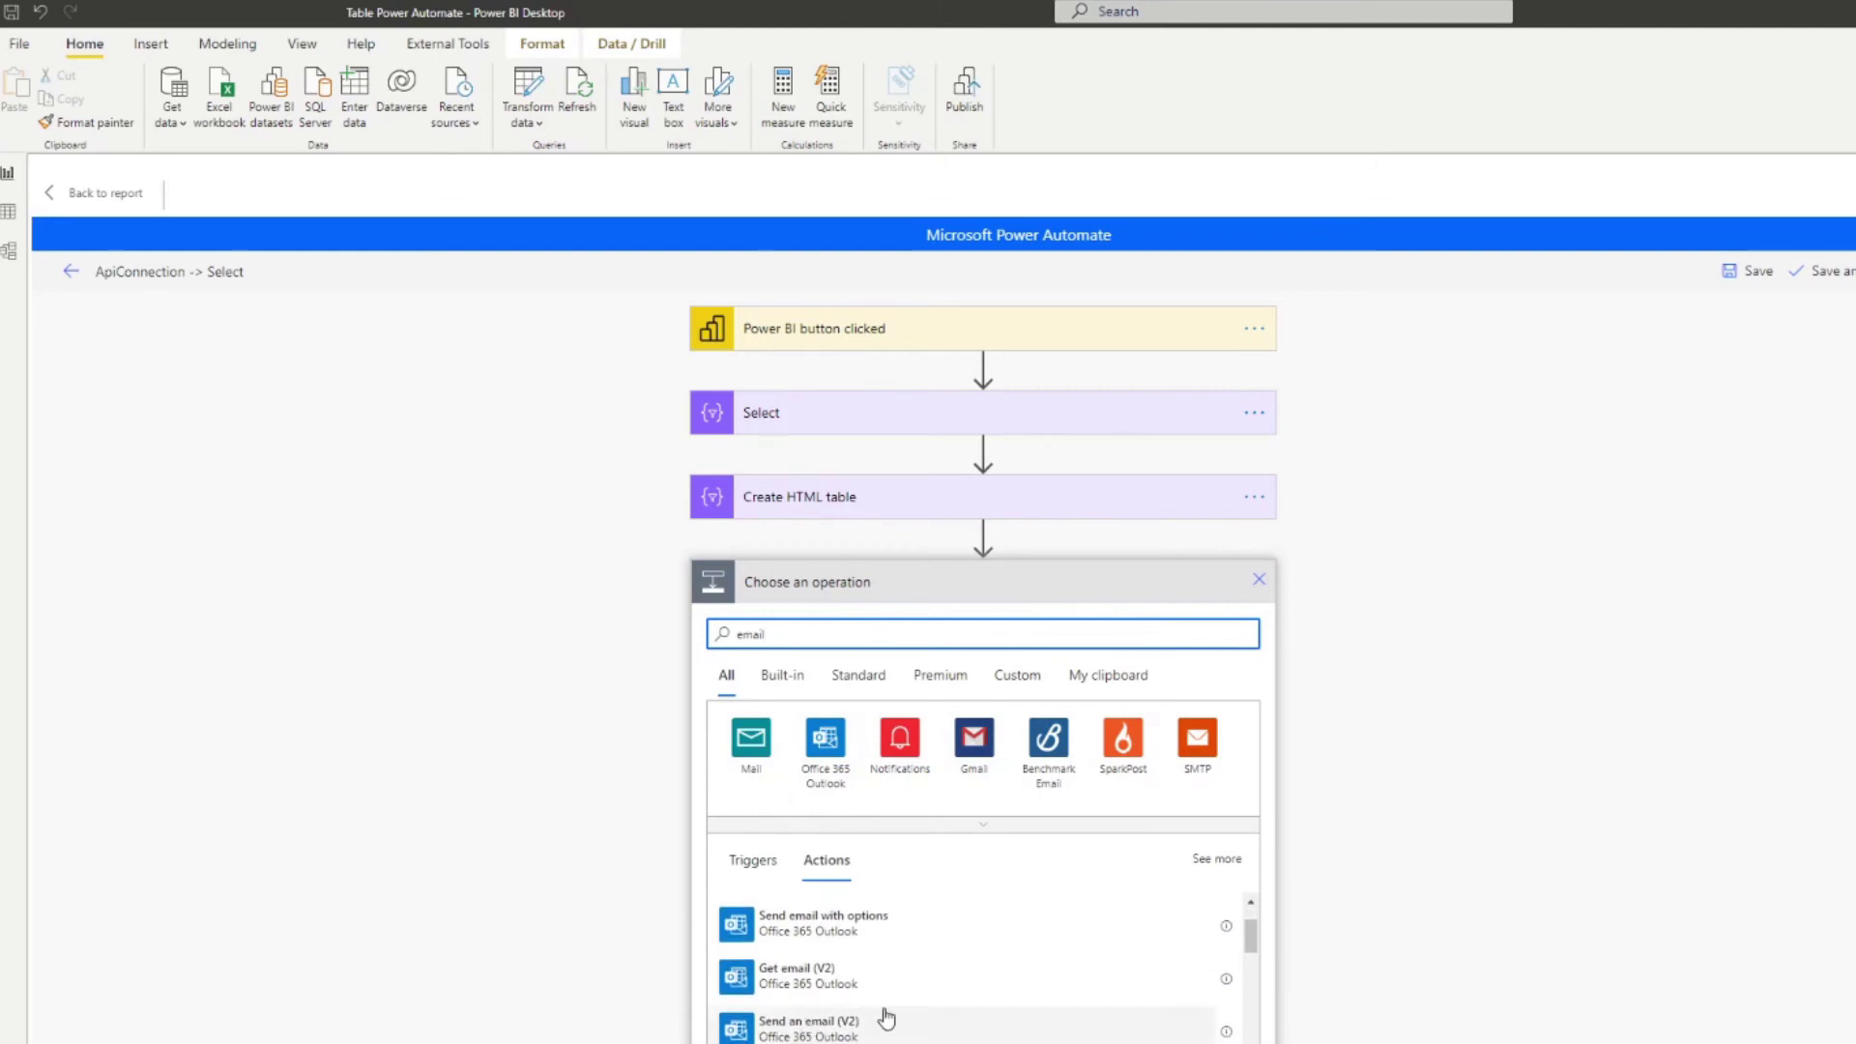
{"action": "left_click", "coordinate": [870, 1033]}
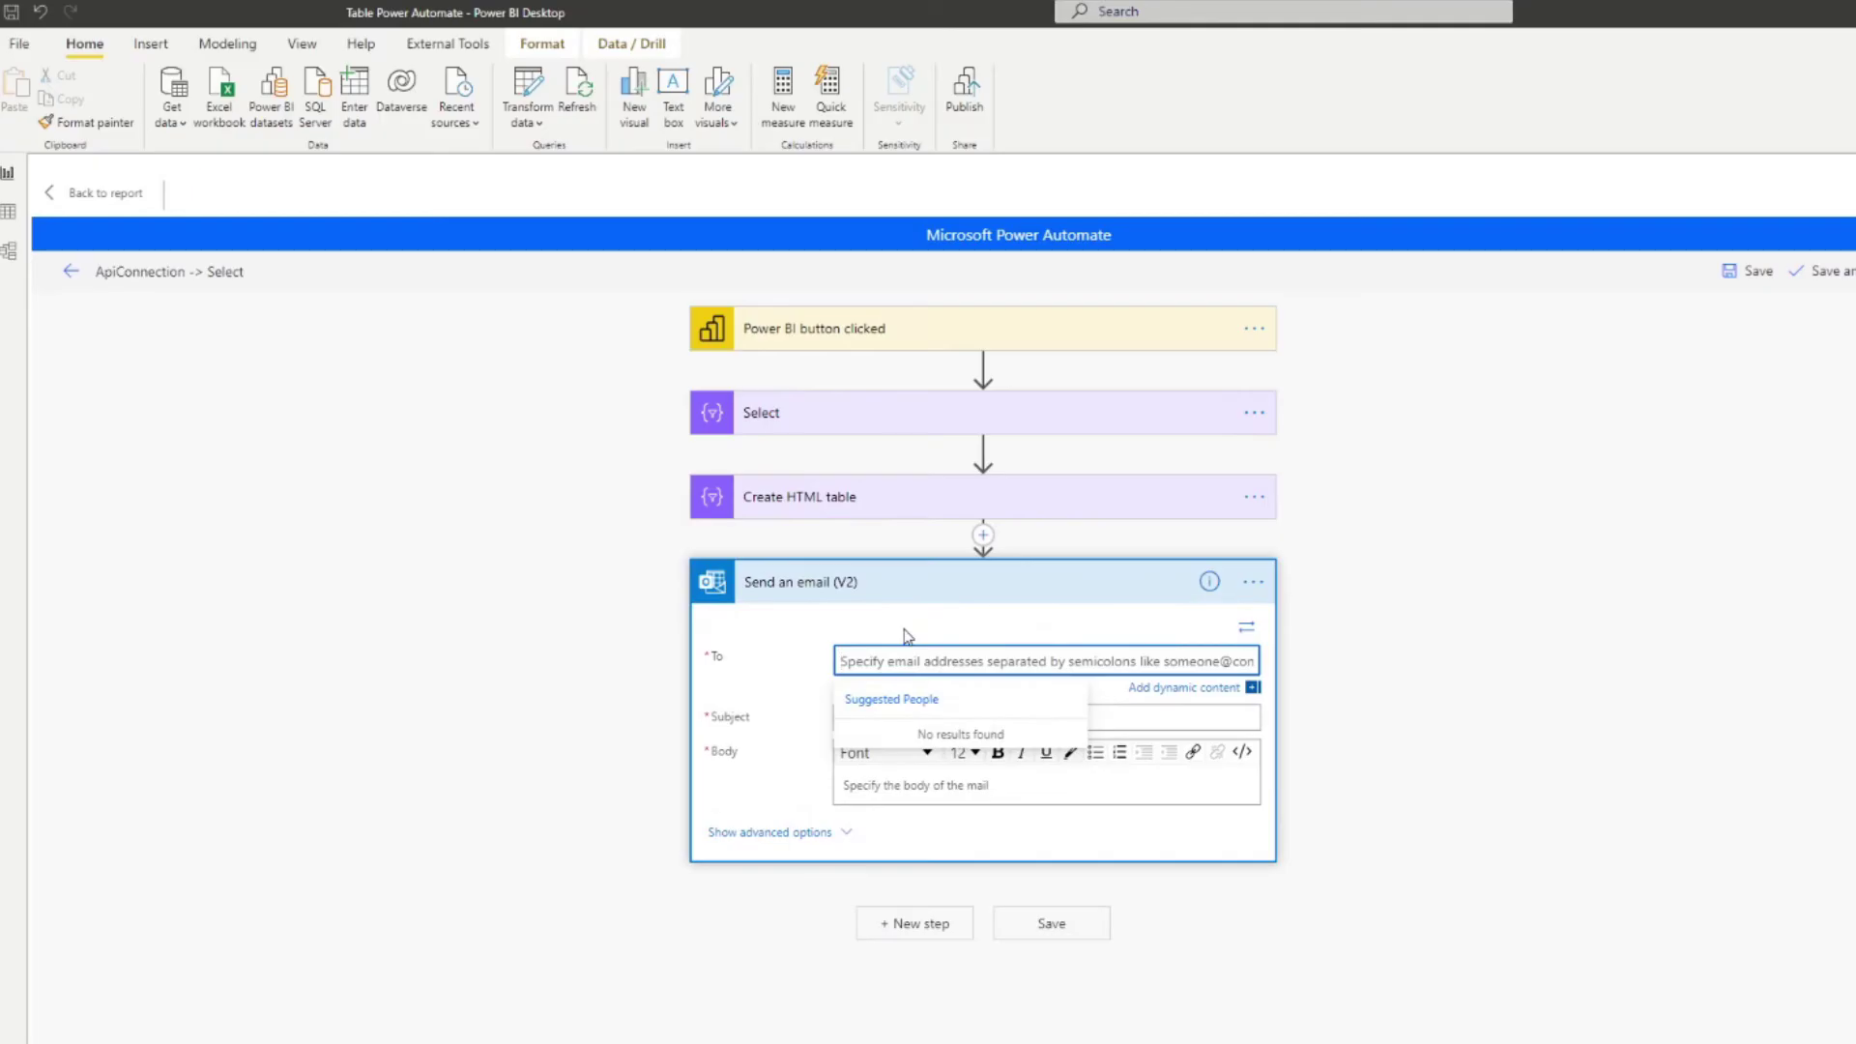
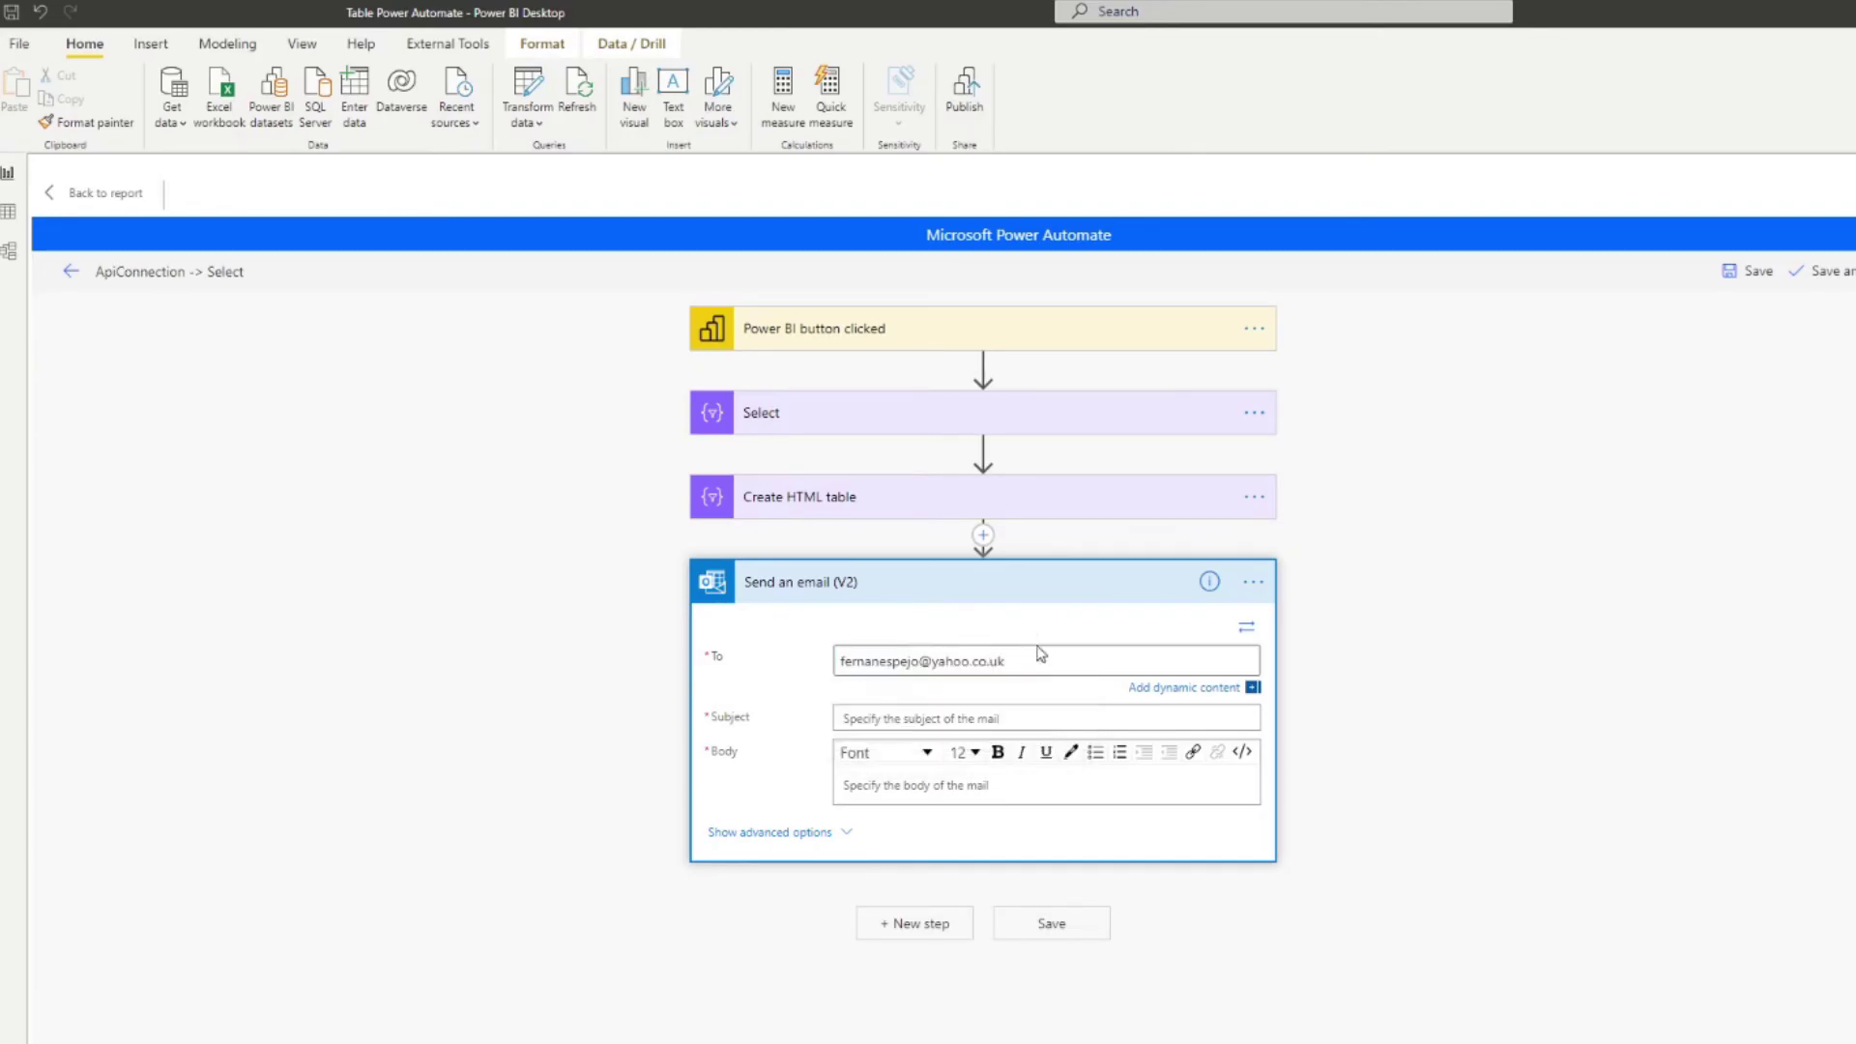
{"action": "left_click", "coordinate": [1000, 715]}
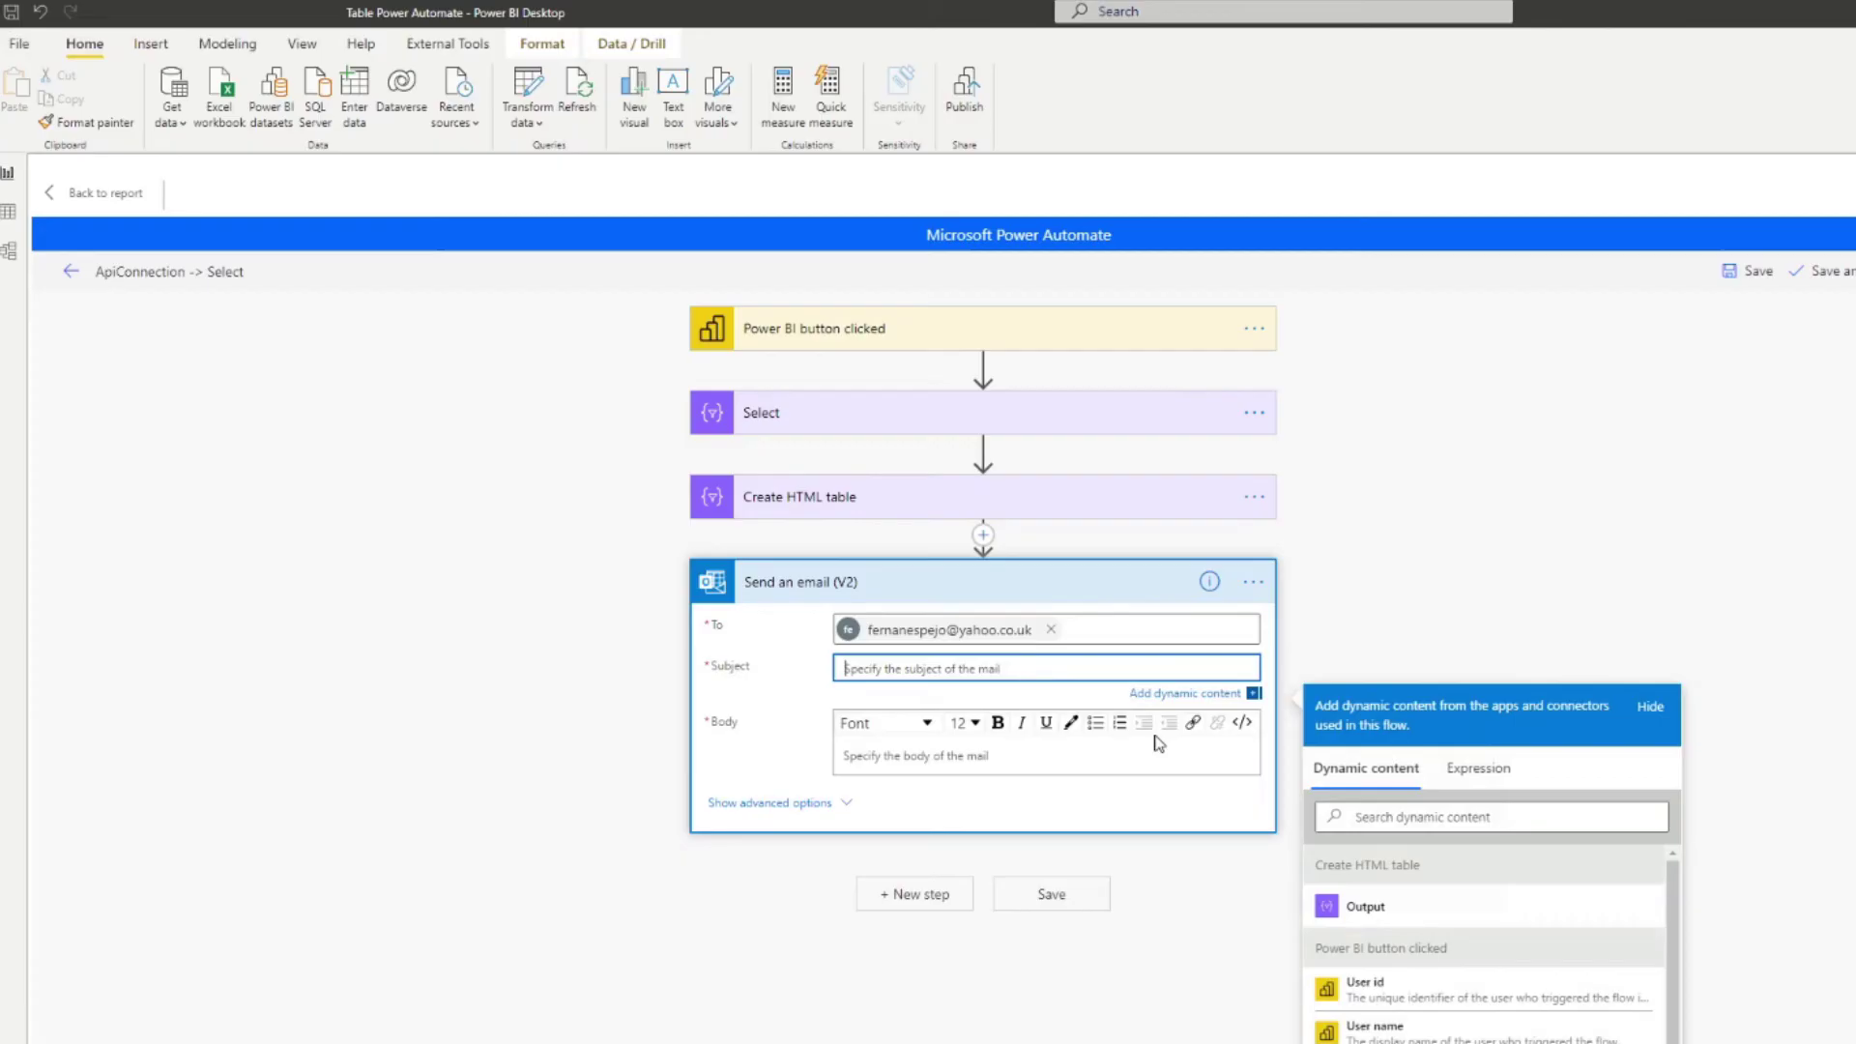
Step: Set the subject to 'Total Sales August:' plus Timestamp and the body to the HTML table Output
{"action": "type", "text": "Total Sales August:"}
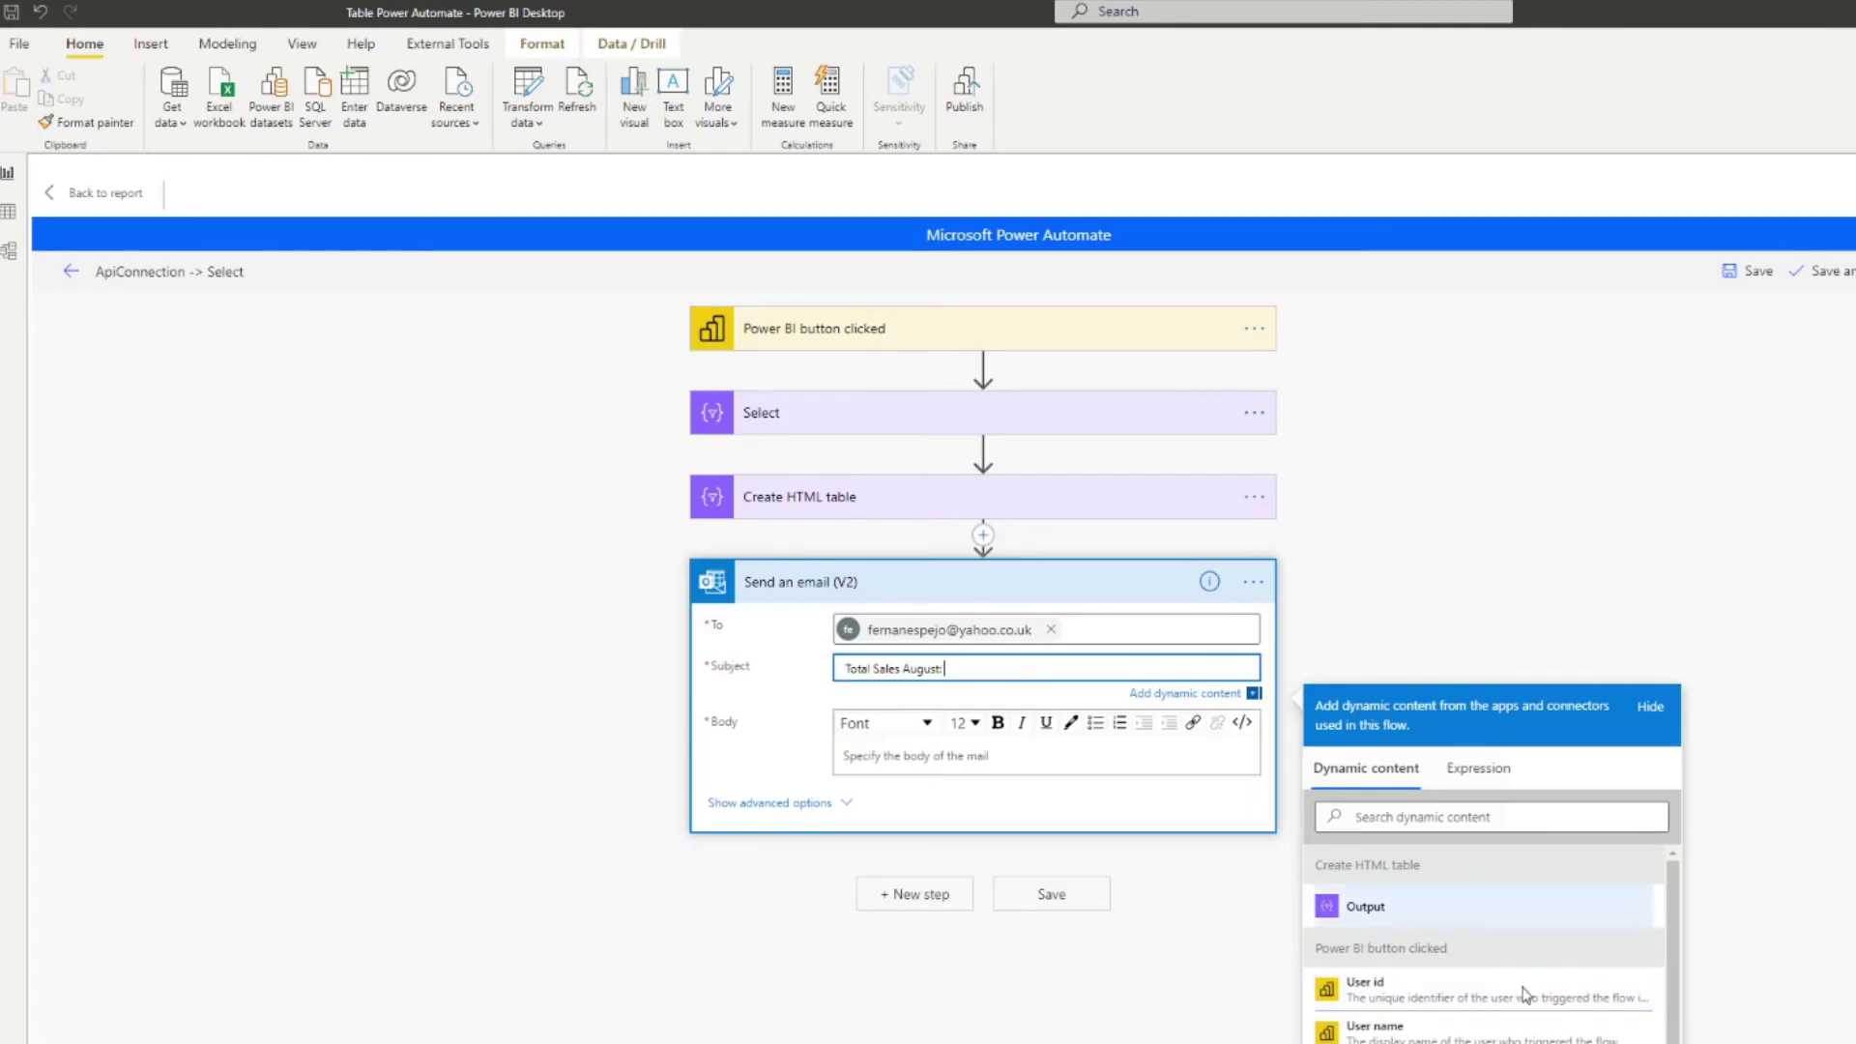
{"action": "scroll", "coordinate": [1527, 996], "scroll_direction": "down", "scroll_amount": 1}
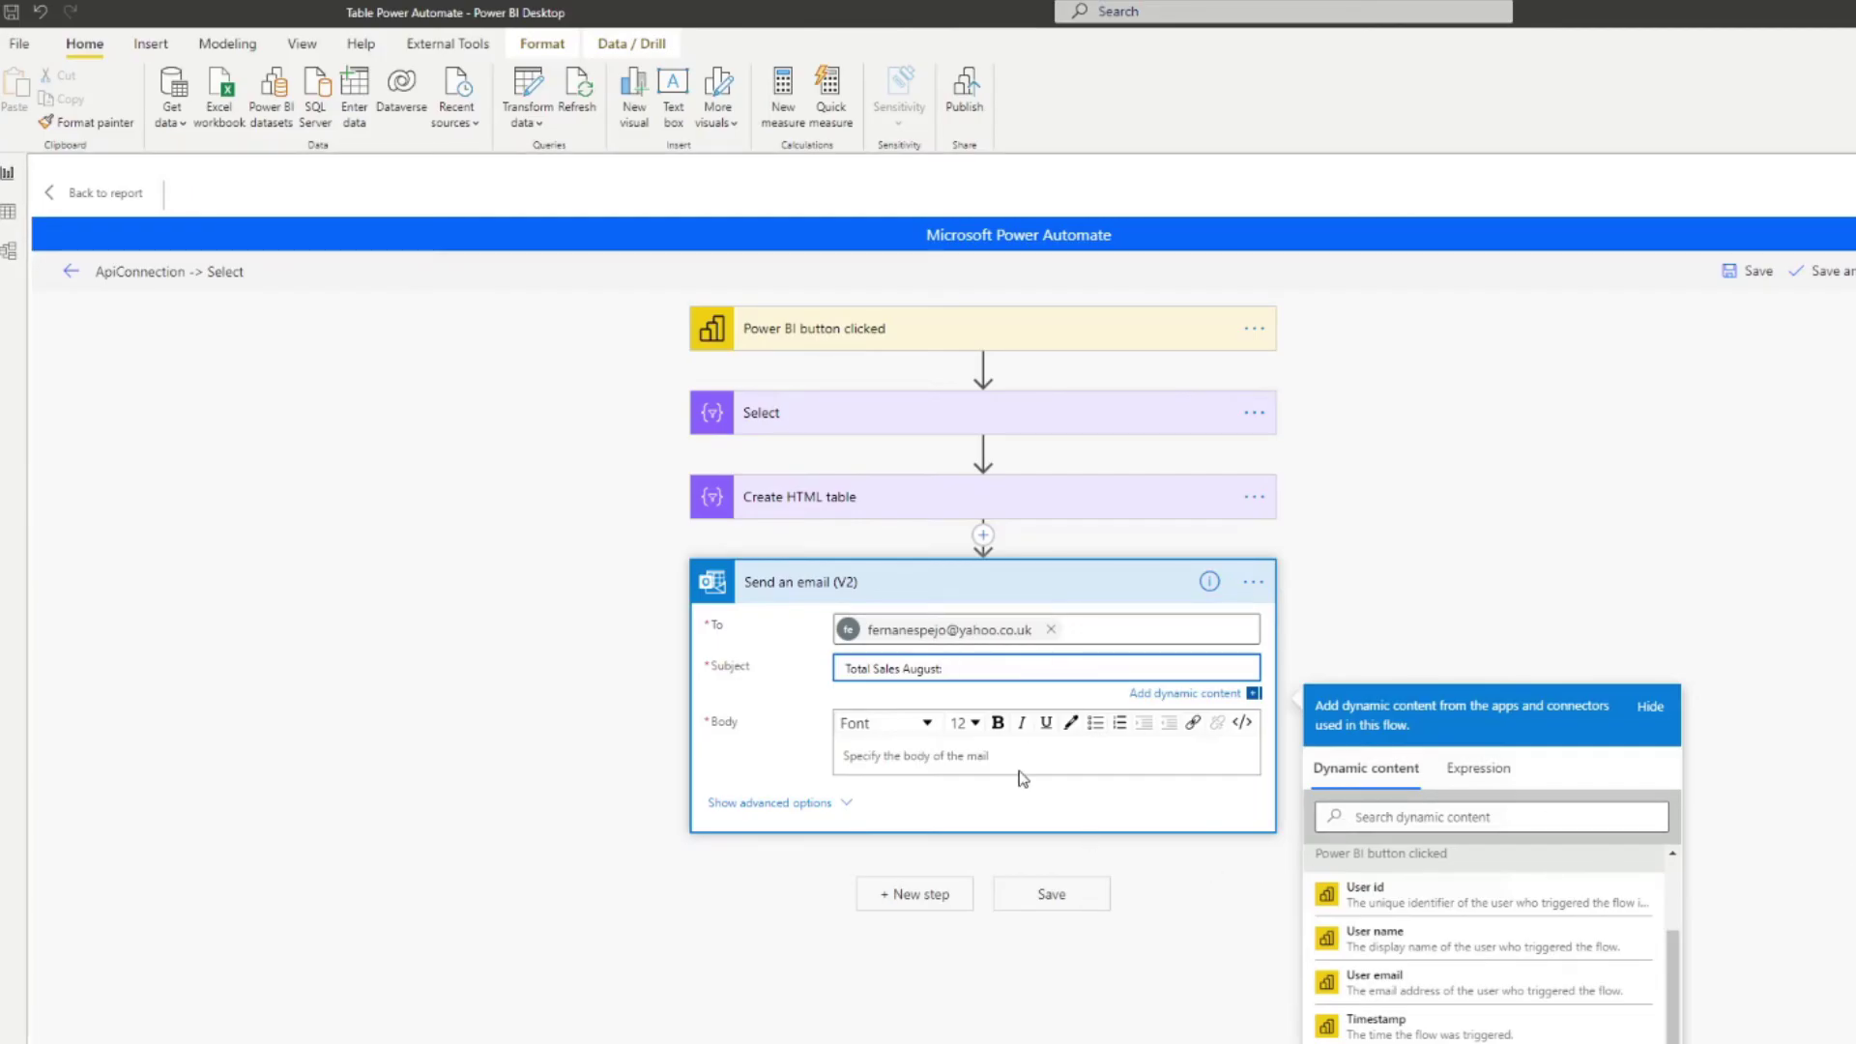
{"action": "scroll", "coordinate": [1481, 1011], "scroll_direction": "up", "scroll_amount": 1}
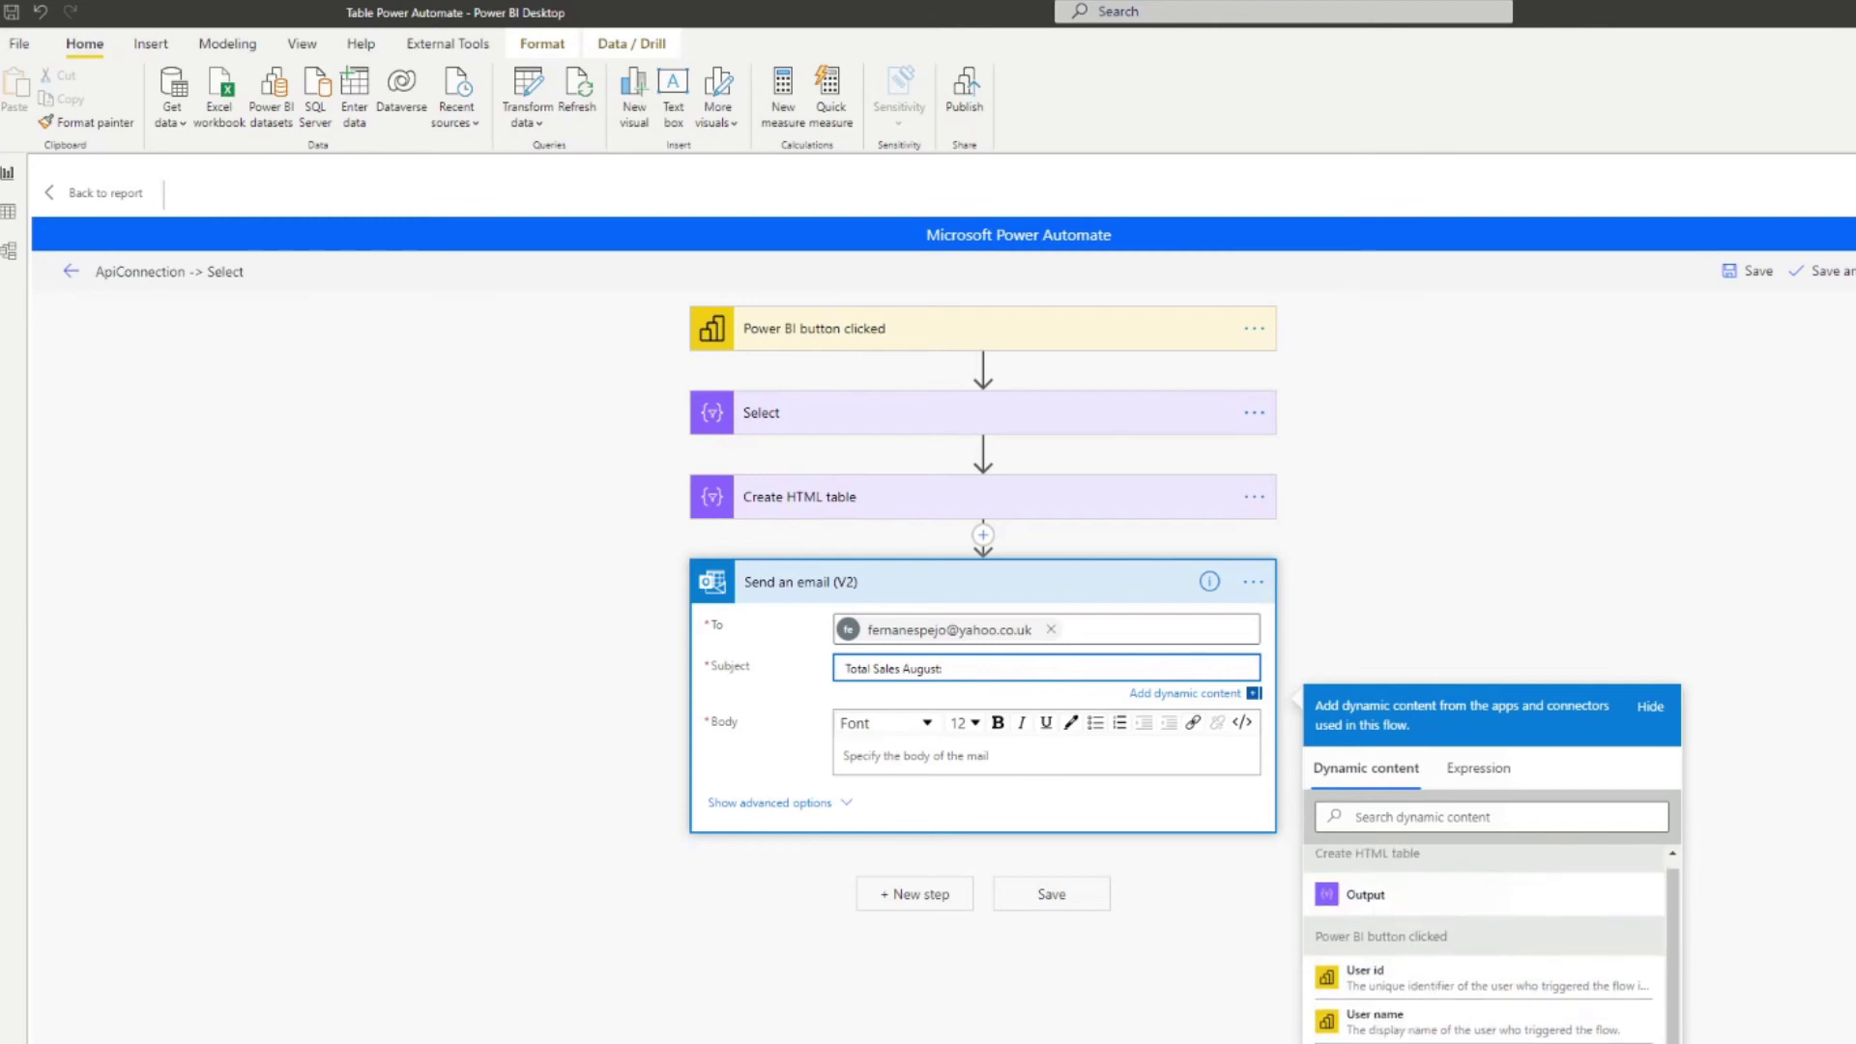
{"action": "scroll", "coordinate": [1482, 1011], "scroll_direction": "down", "scroll_amount": 1}
{"action": "left_click", "coordinate": [1470, 1027]}
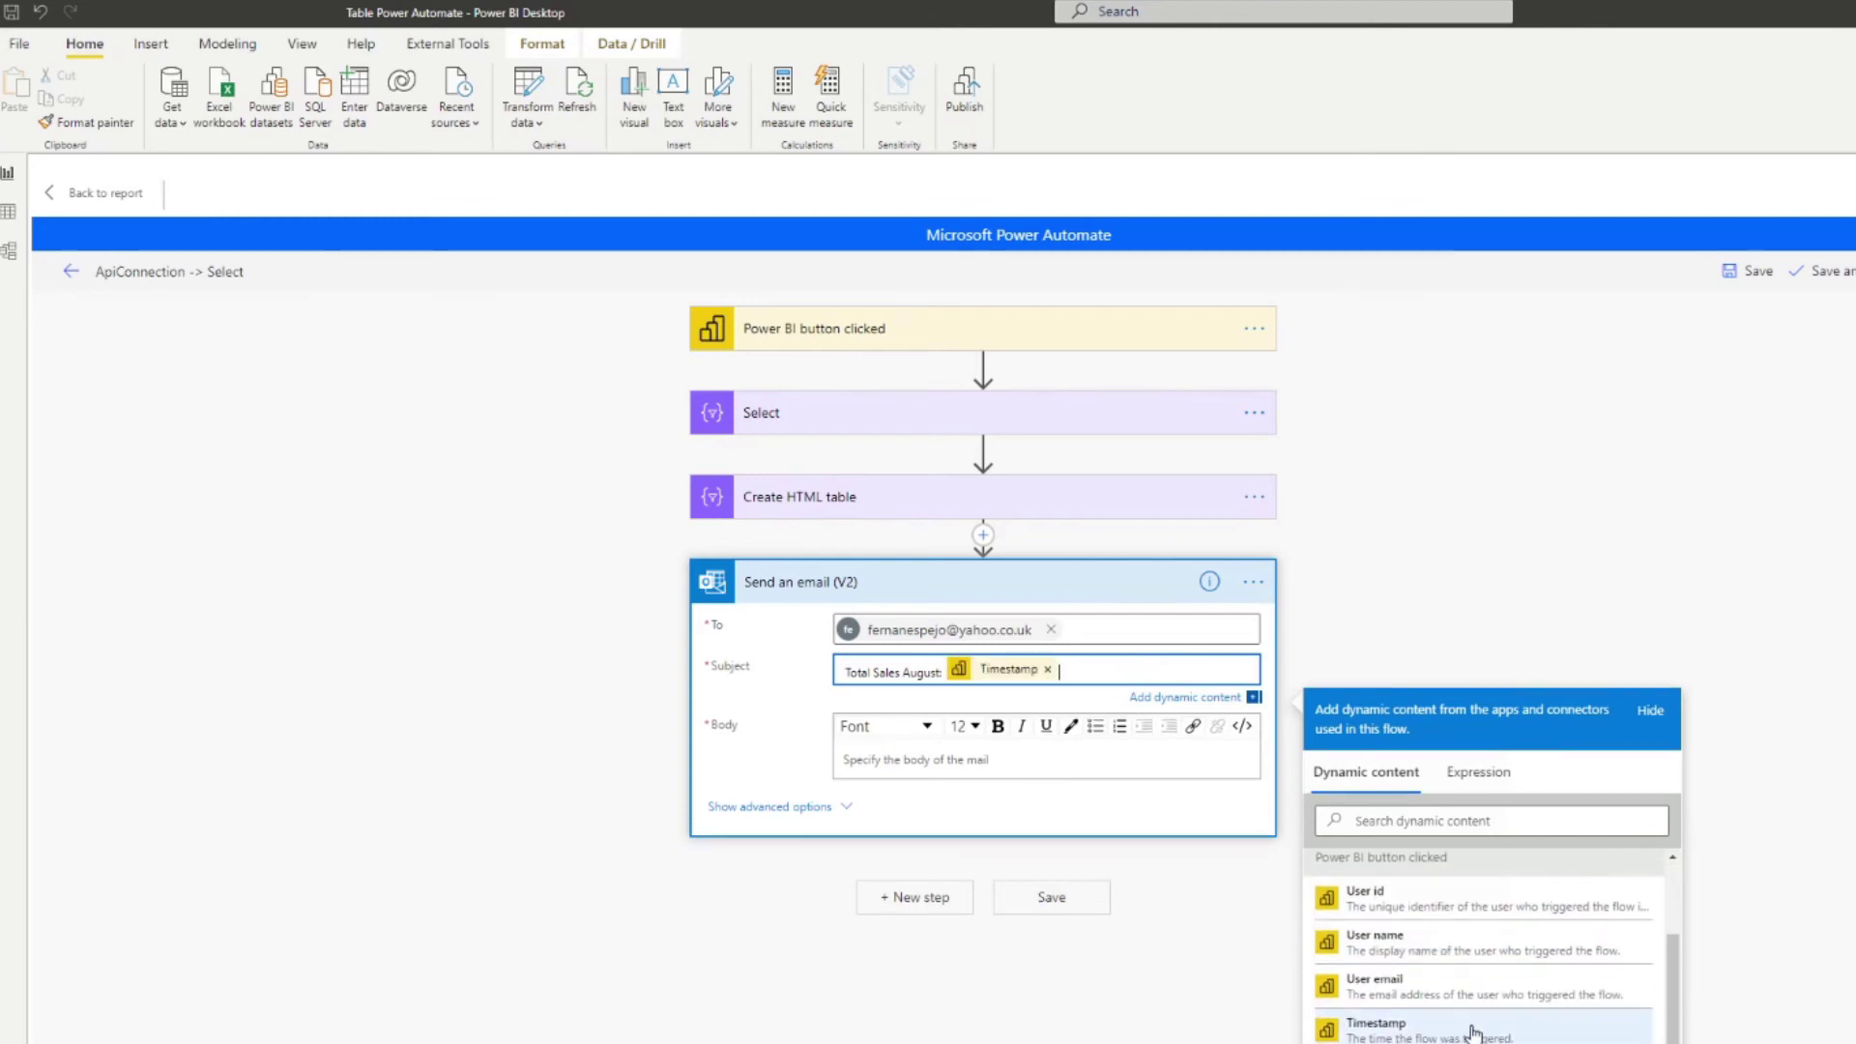
{"action": "left_click", "coordinate": [1006, 764]}
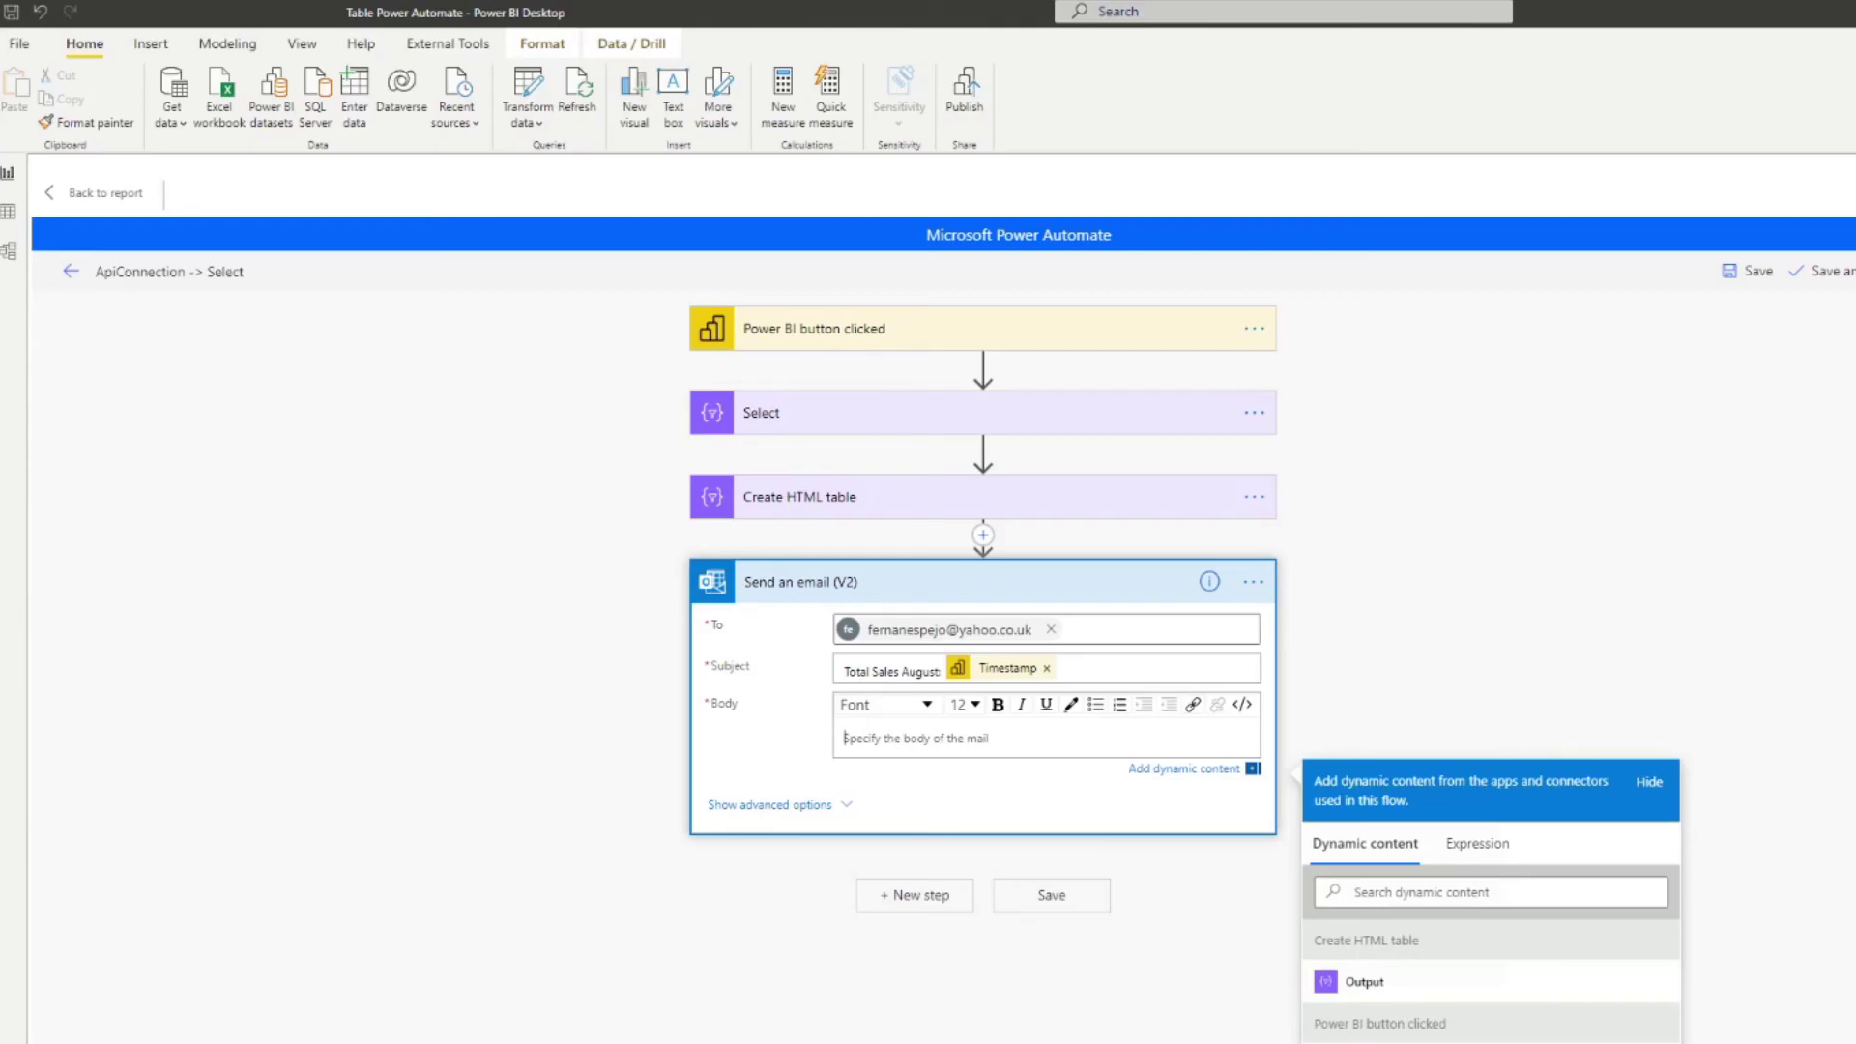
{"action": "left_click", "coordinate": [1373, 983]}
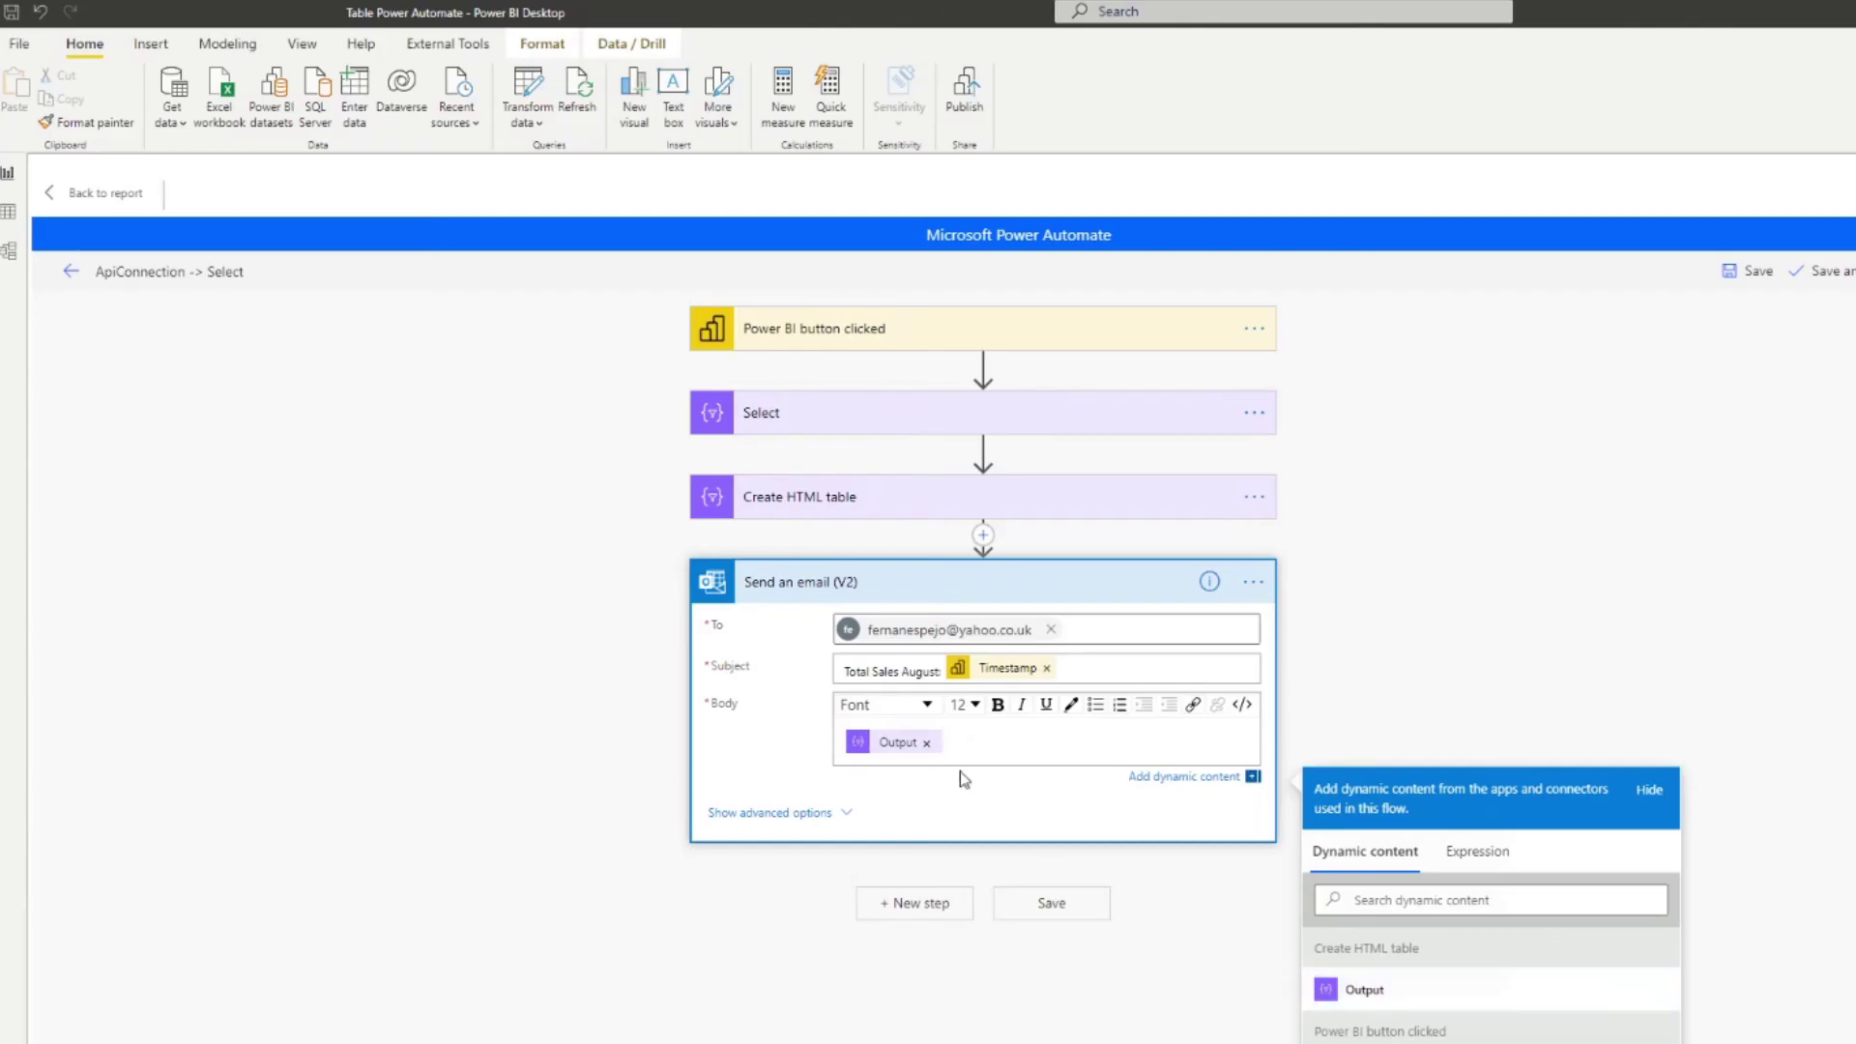
Step: Save the flow, rename it 'When Button is Clicked, Send Table via Email', and save and apply it
{"action": "left_click", "coordinate": [1027, 904]}
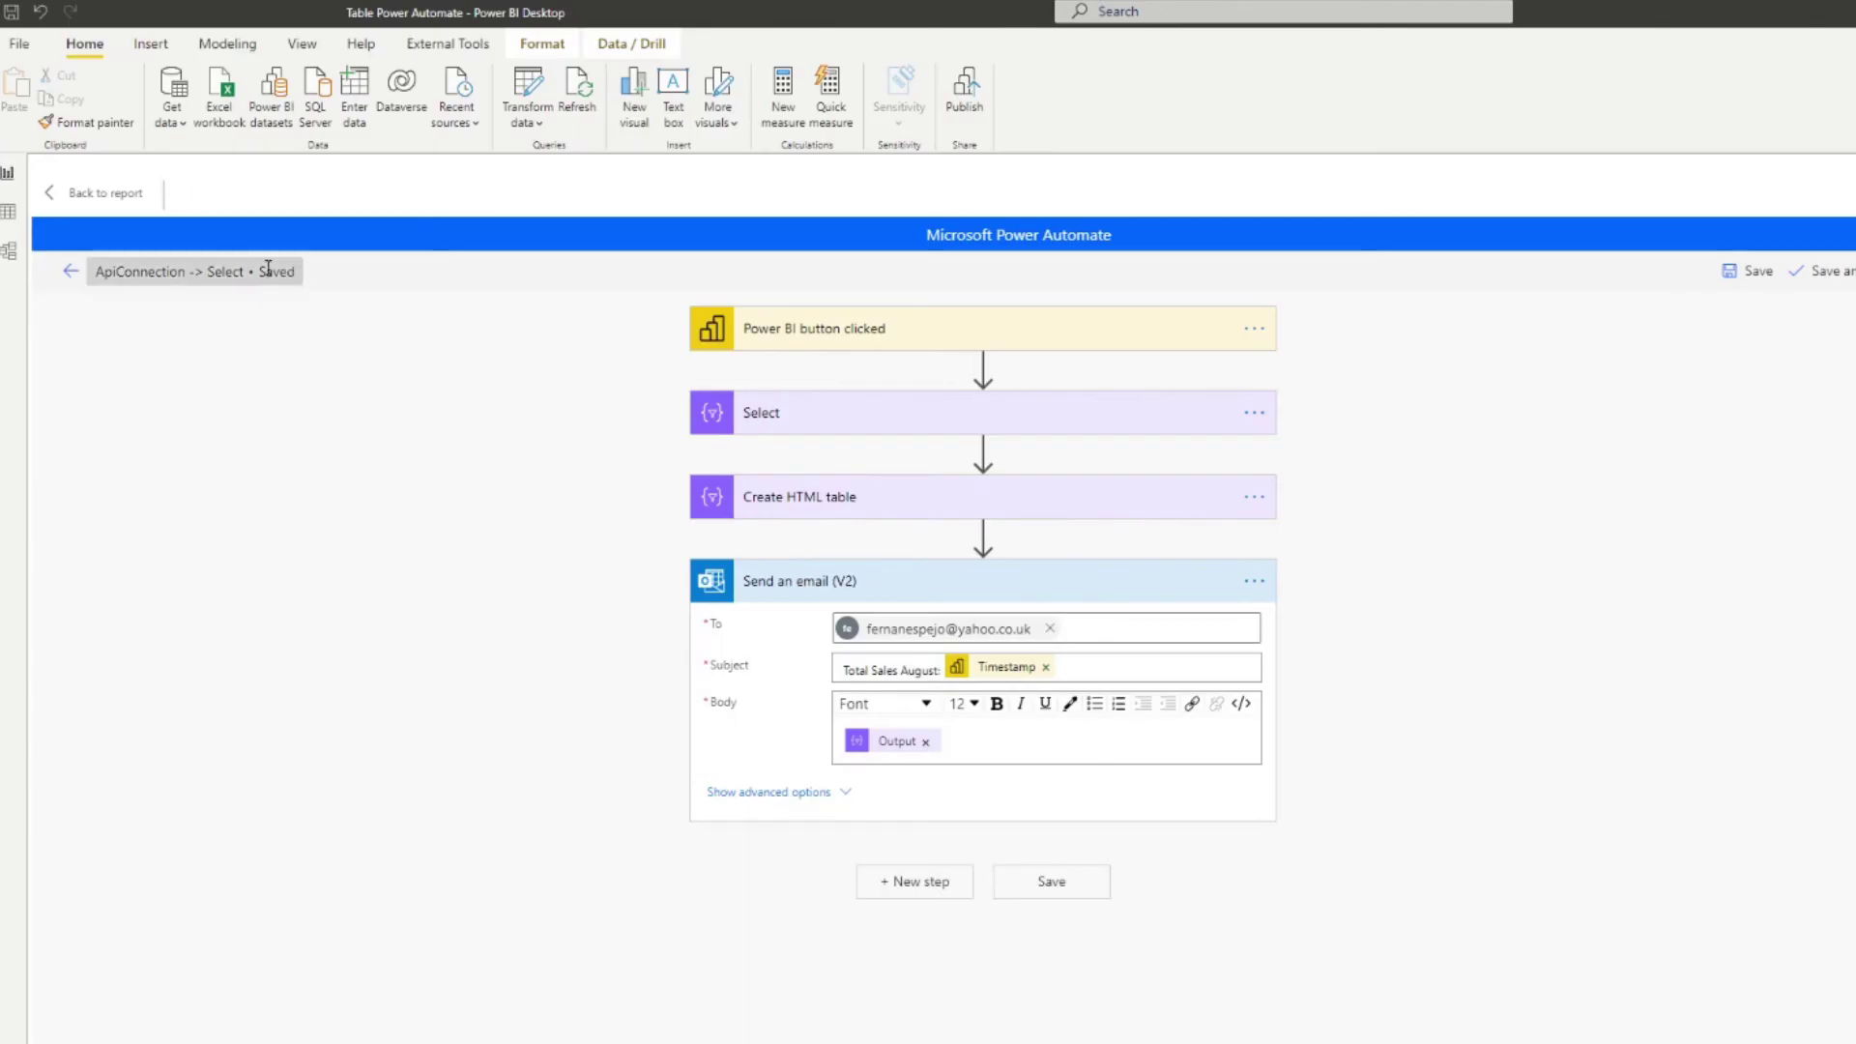
{"action": "triple_click", "coordinate": [226, 274]}
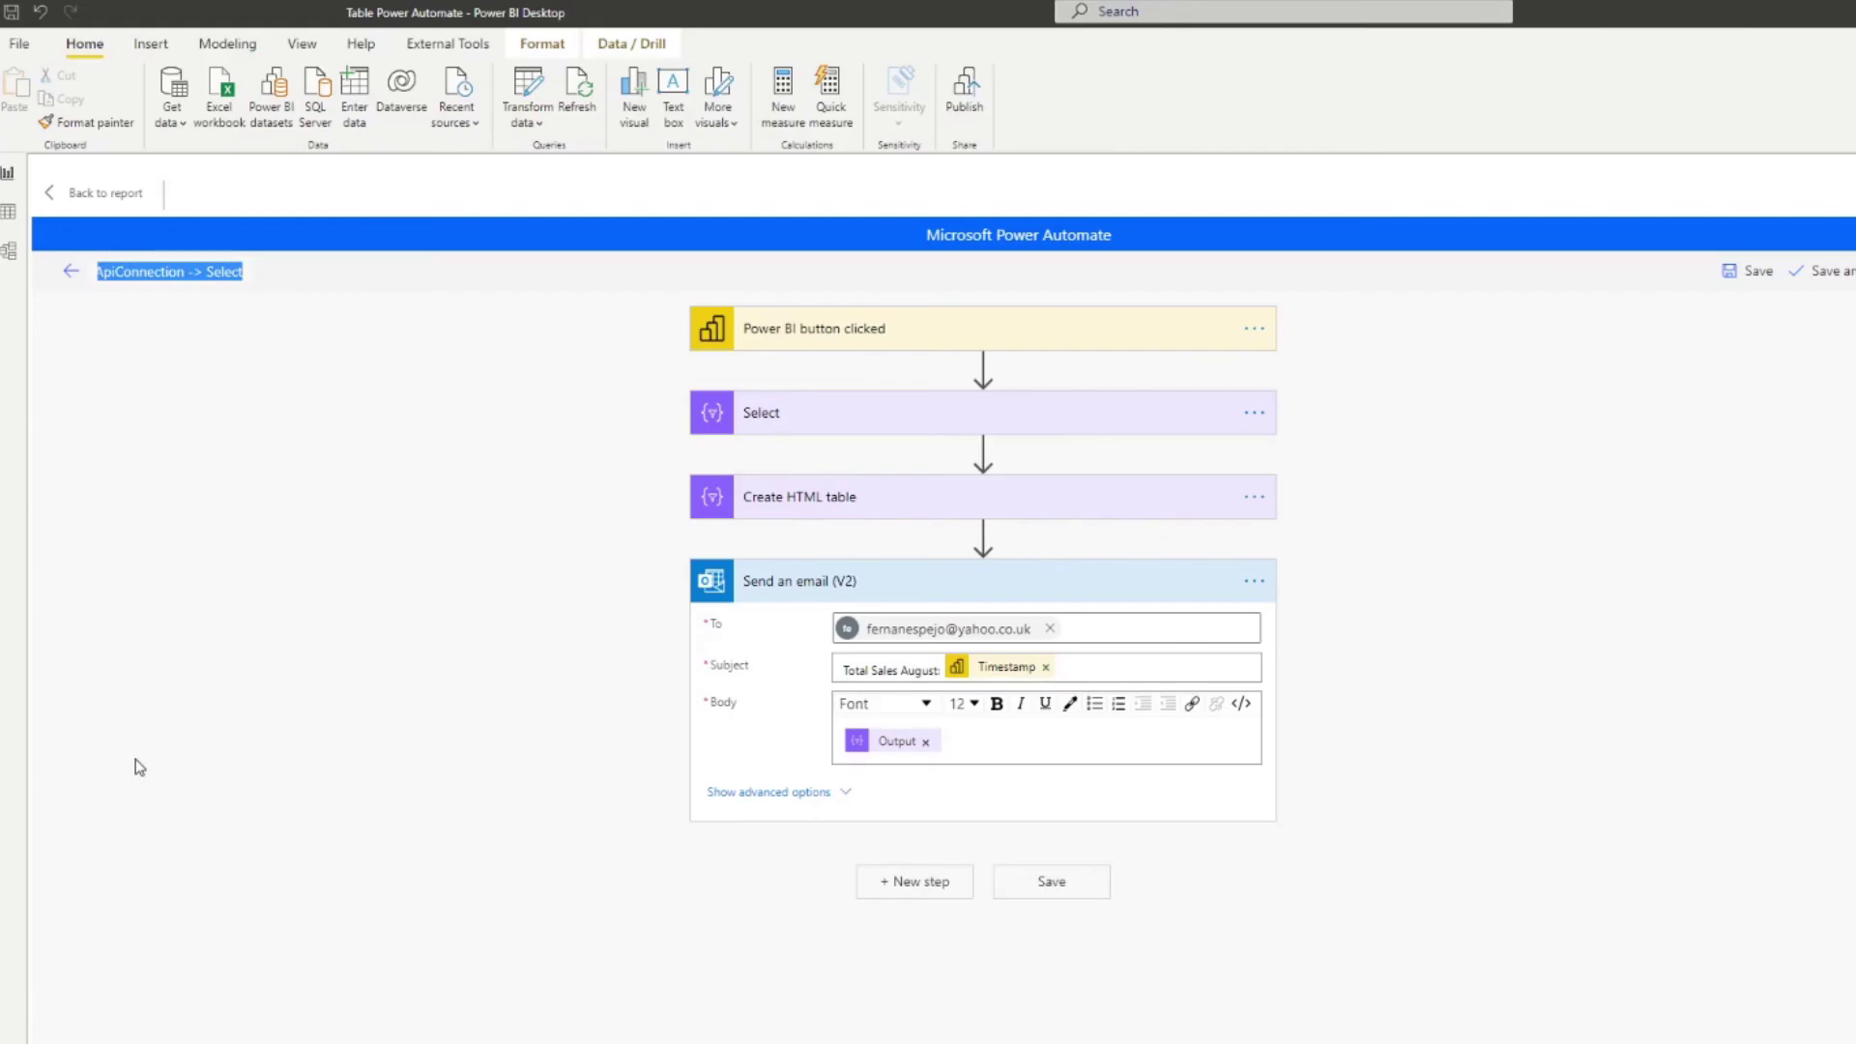
{"action": "type", "text": "When"}
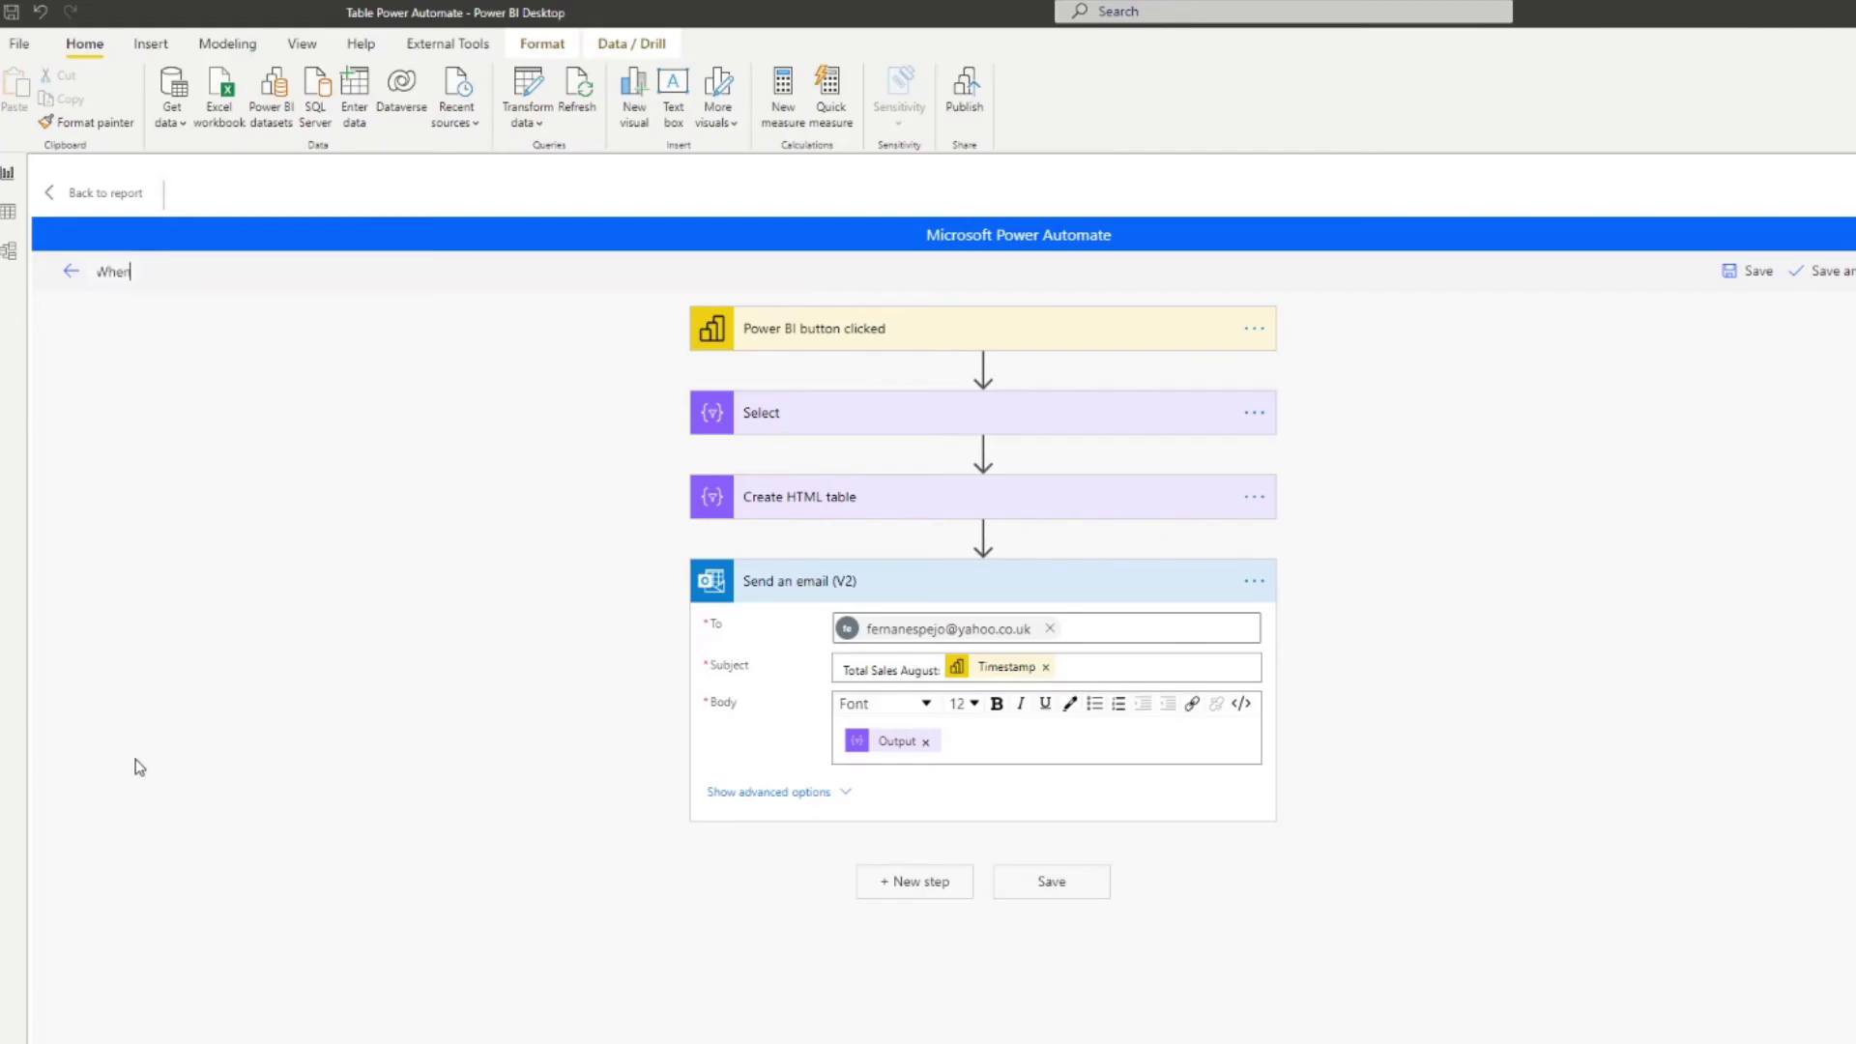
{"action": "type", "text": " Button is Clicked, Send Table via E"}
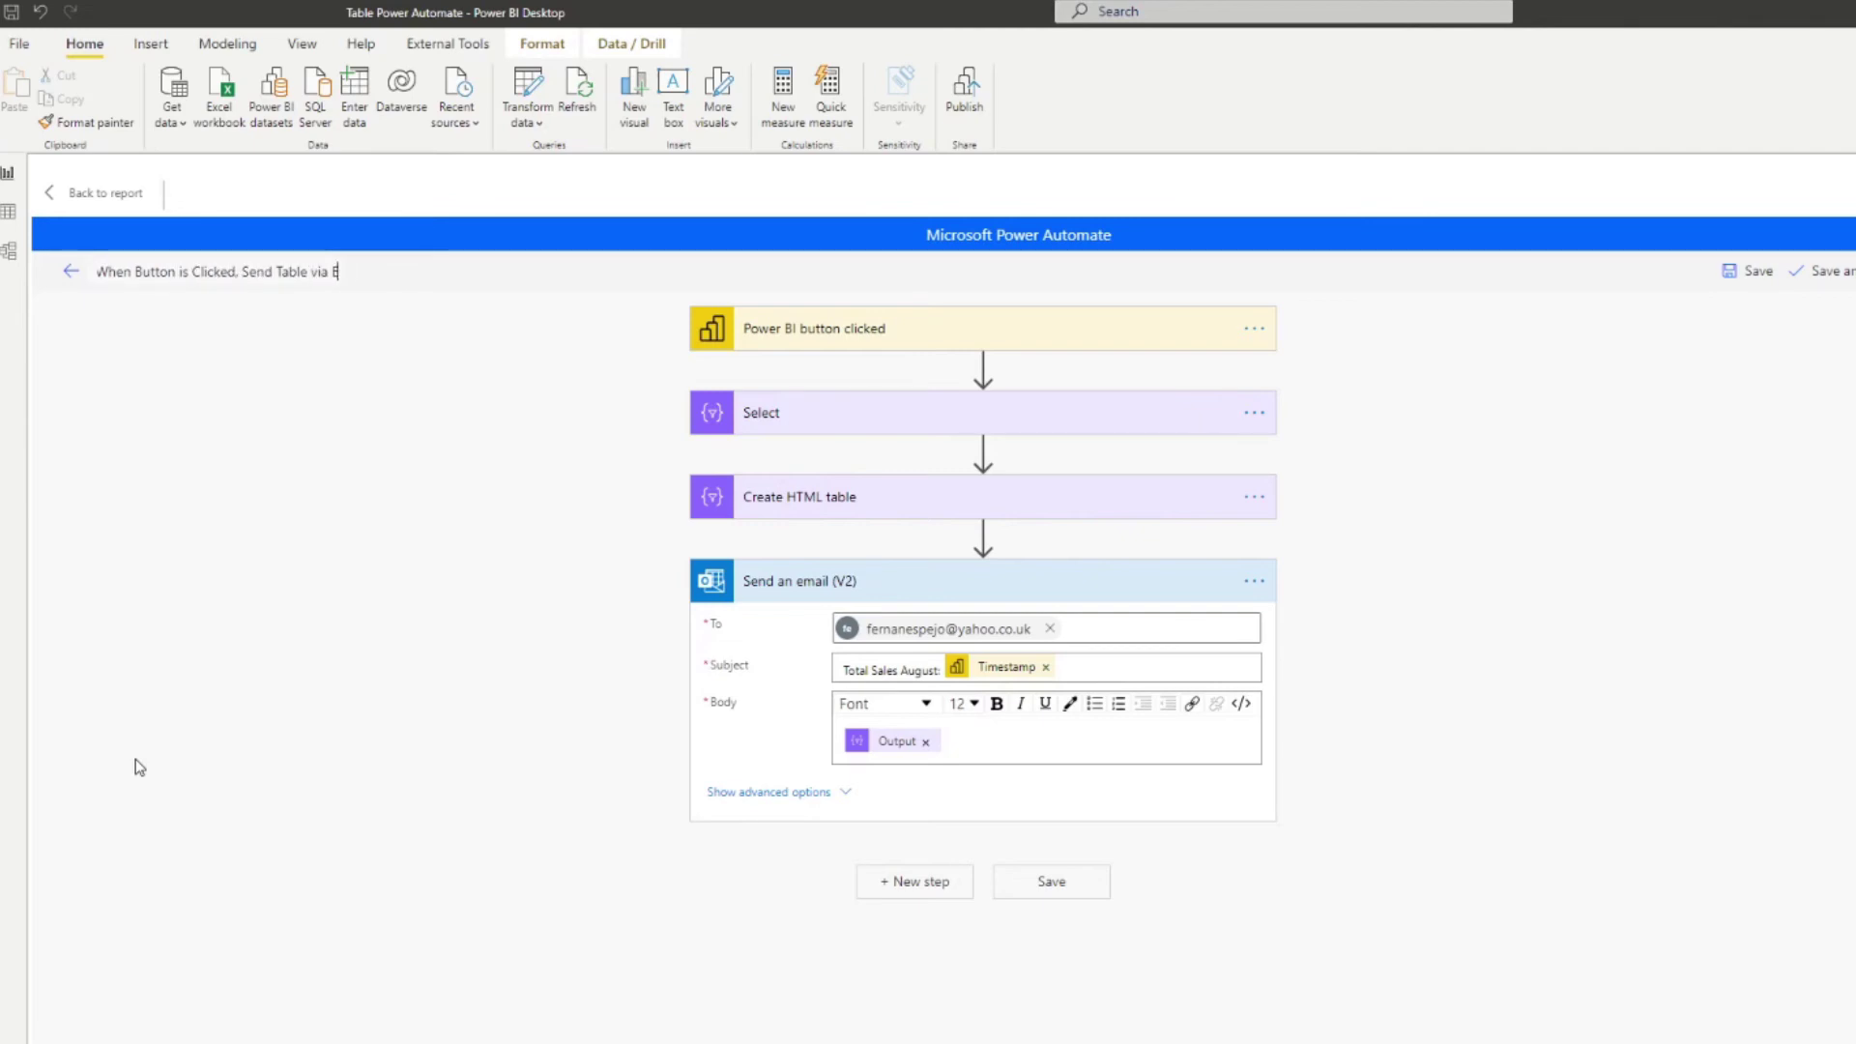
{"action": "type", "text": "mail"}
{"action": "left_click", "coordinate": [1826, 271]}
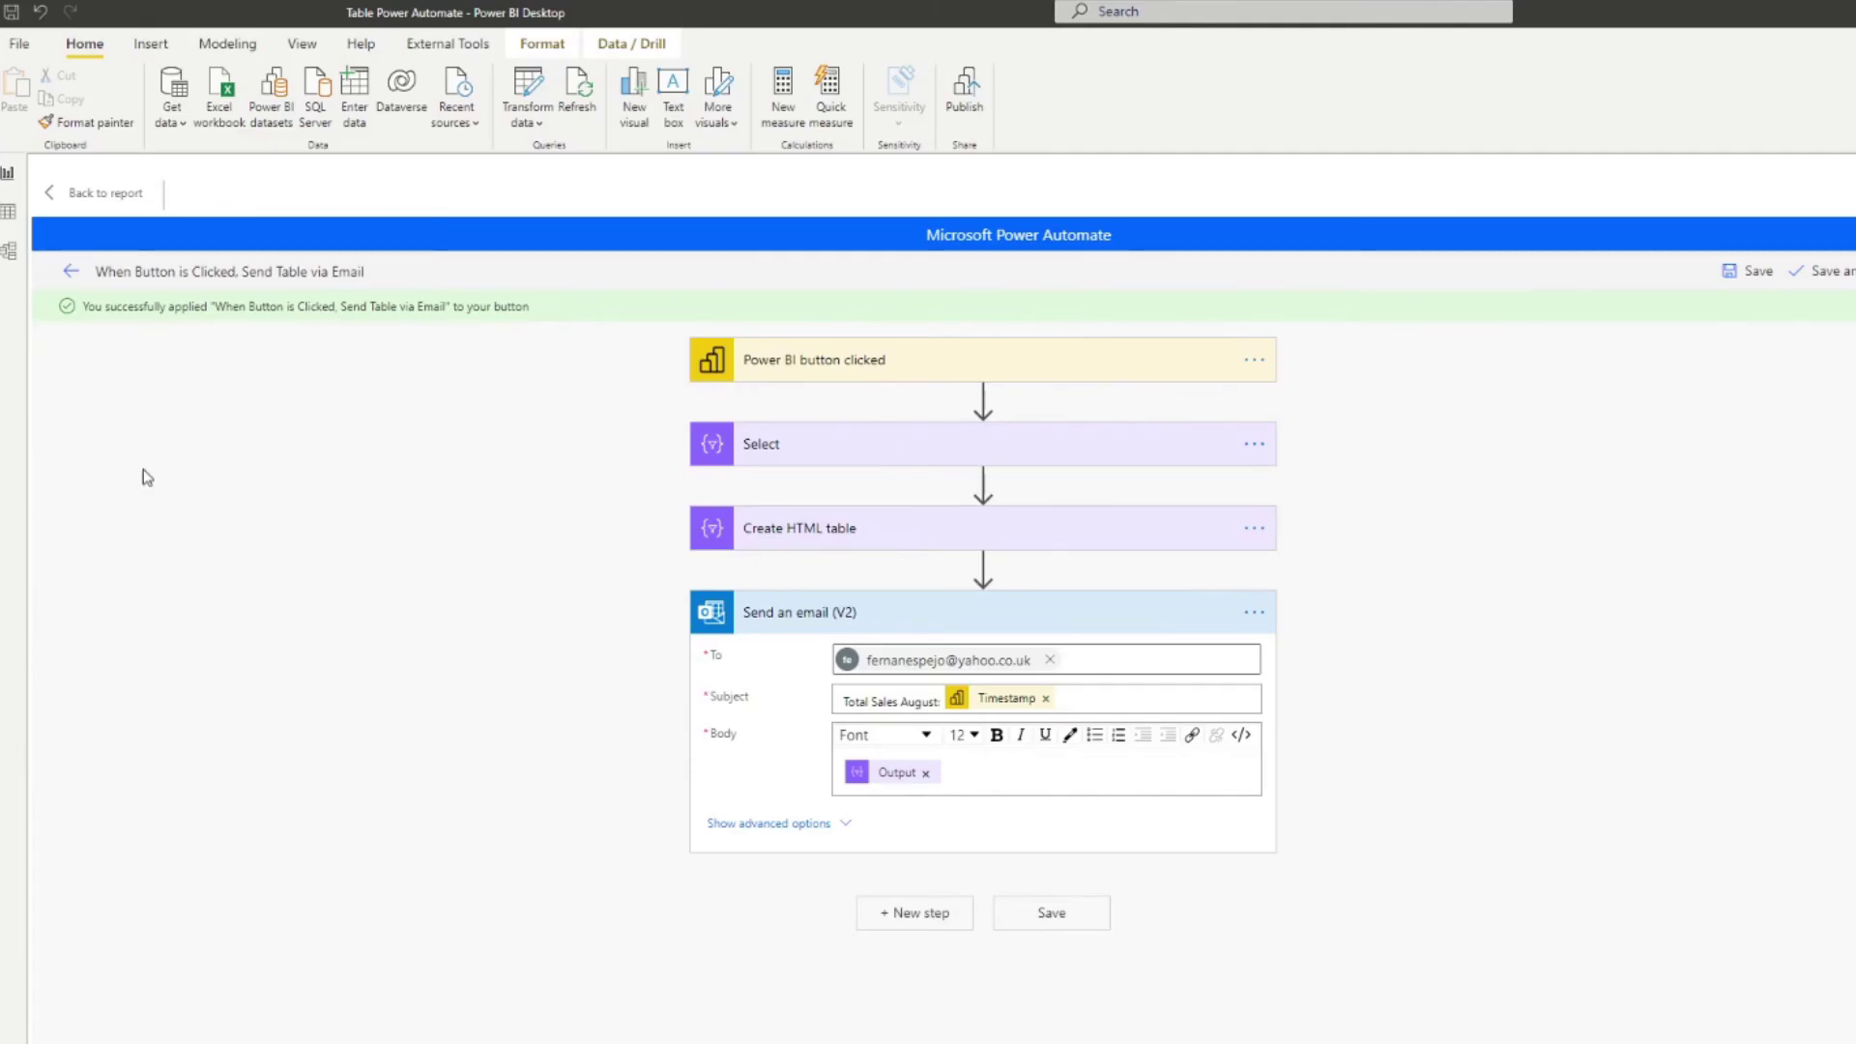
Step: Back on the report, resize the button into a wide bar under the Total Sales table
{"action": "left_click", "coordinate": [104, 193]}
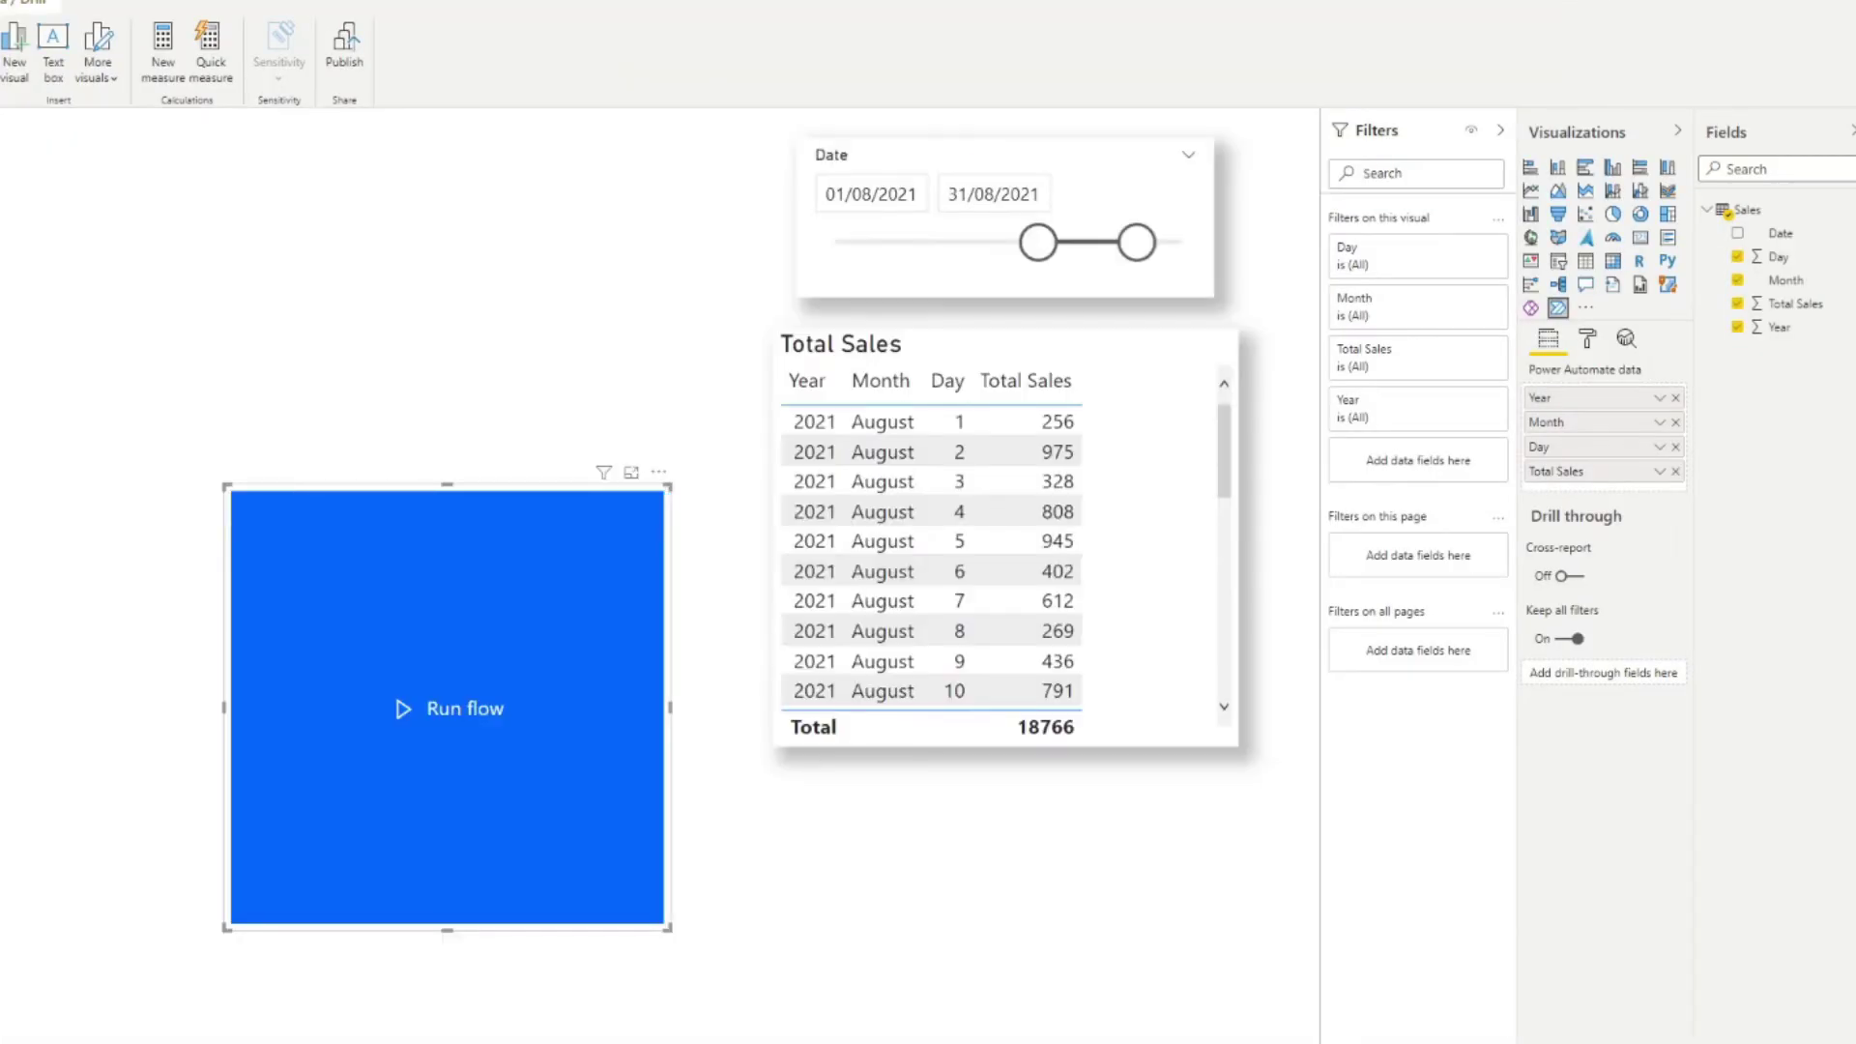
{"action": "left_click_drag", "start_coordinate": [447, 485], "coordinate": [962, 778]}
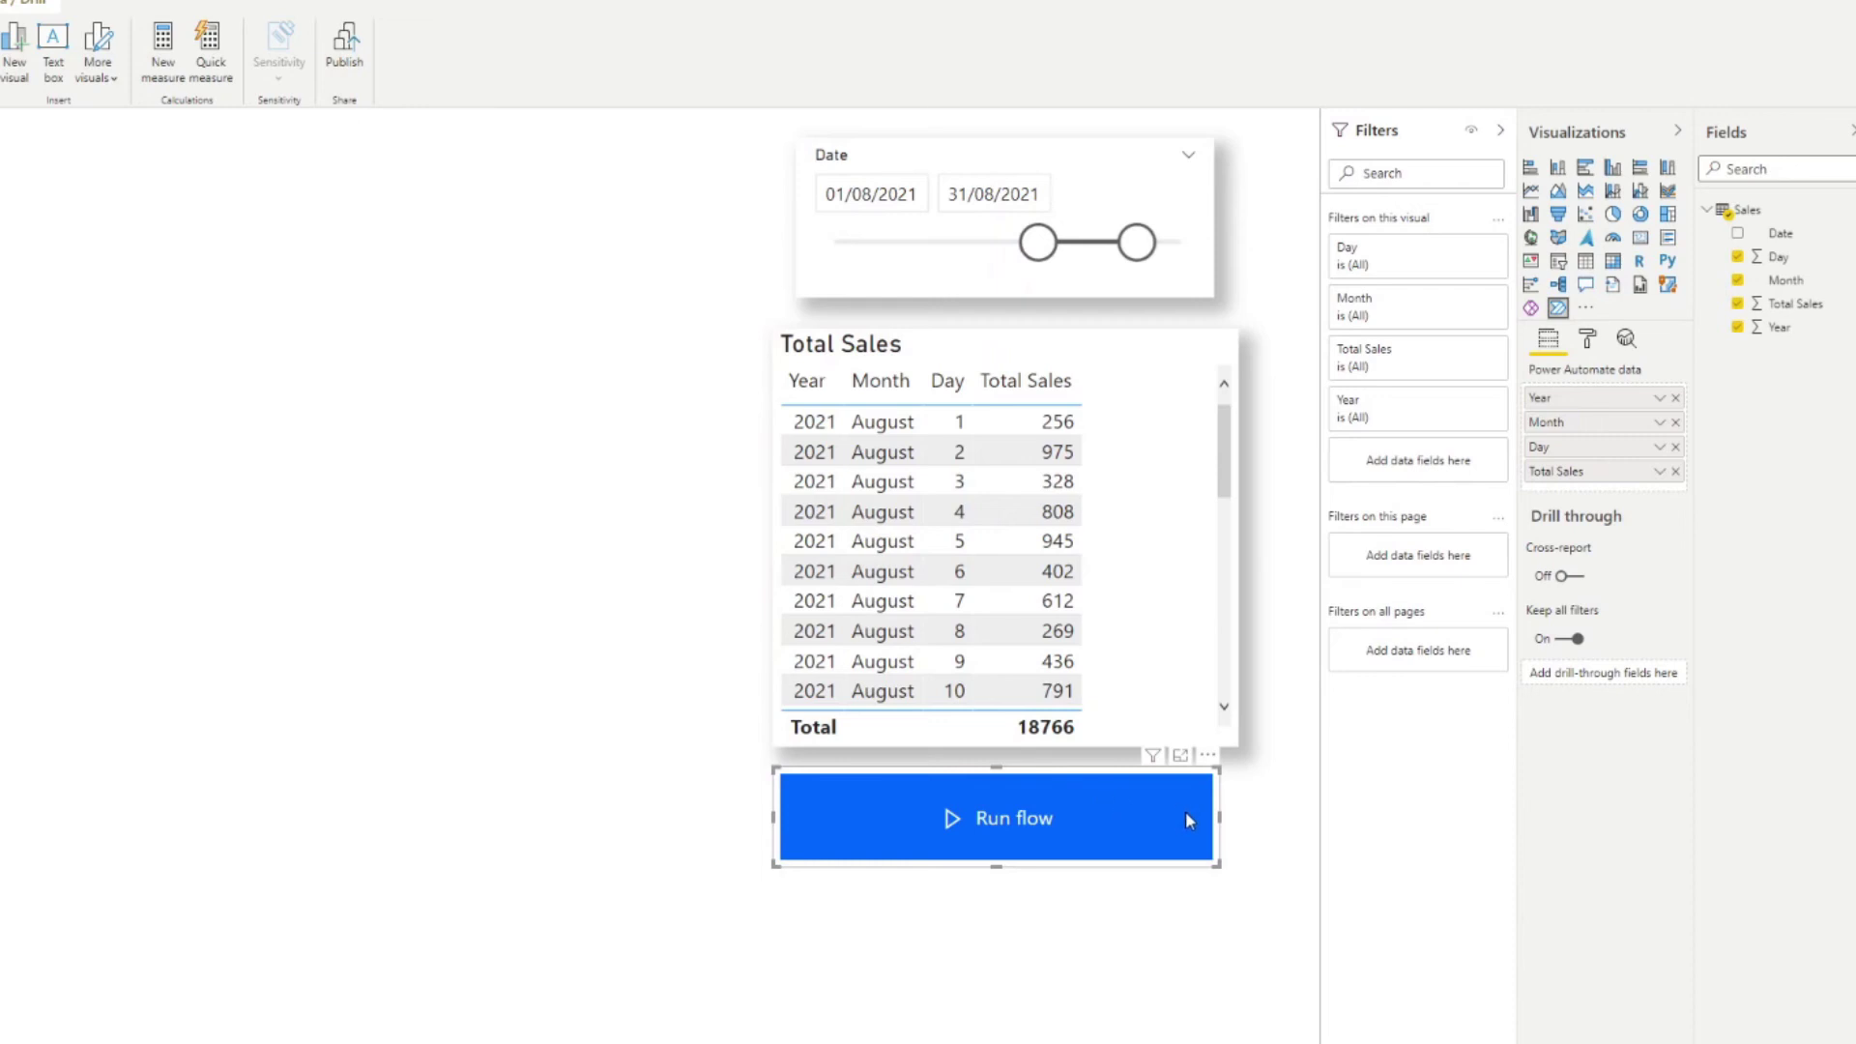
{"action": "left_click_drag", "start_coordinate": [1224, 818], "coordinate": [1237, 824]}
Step: Change the button text from Run flow to Send to Email
{"action": "left_click", "coordinate": [1591, 343]}
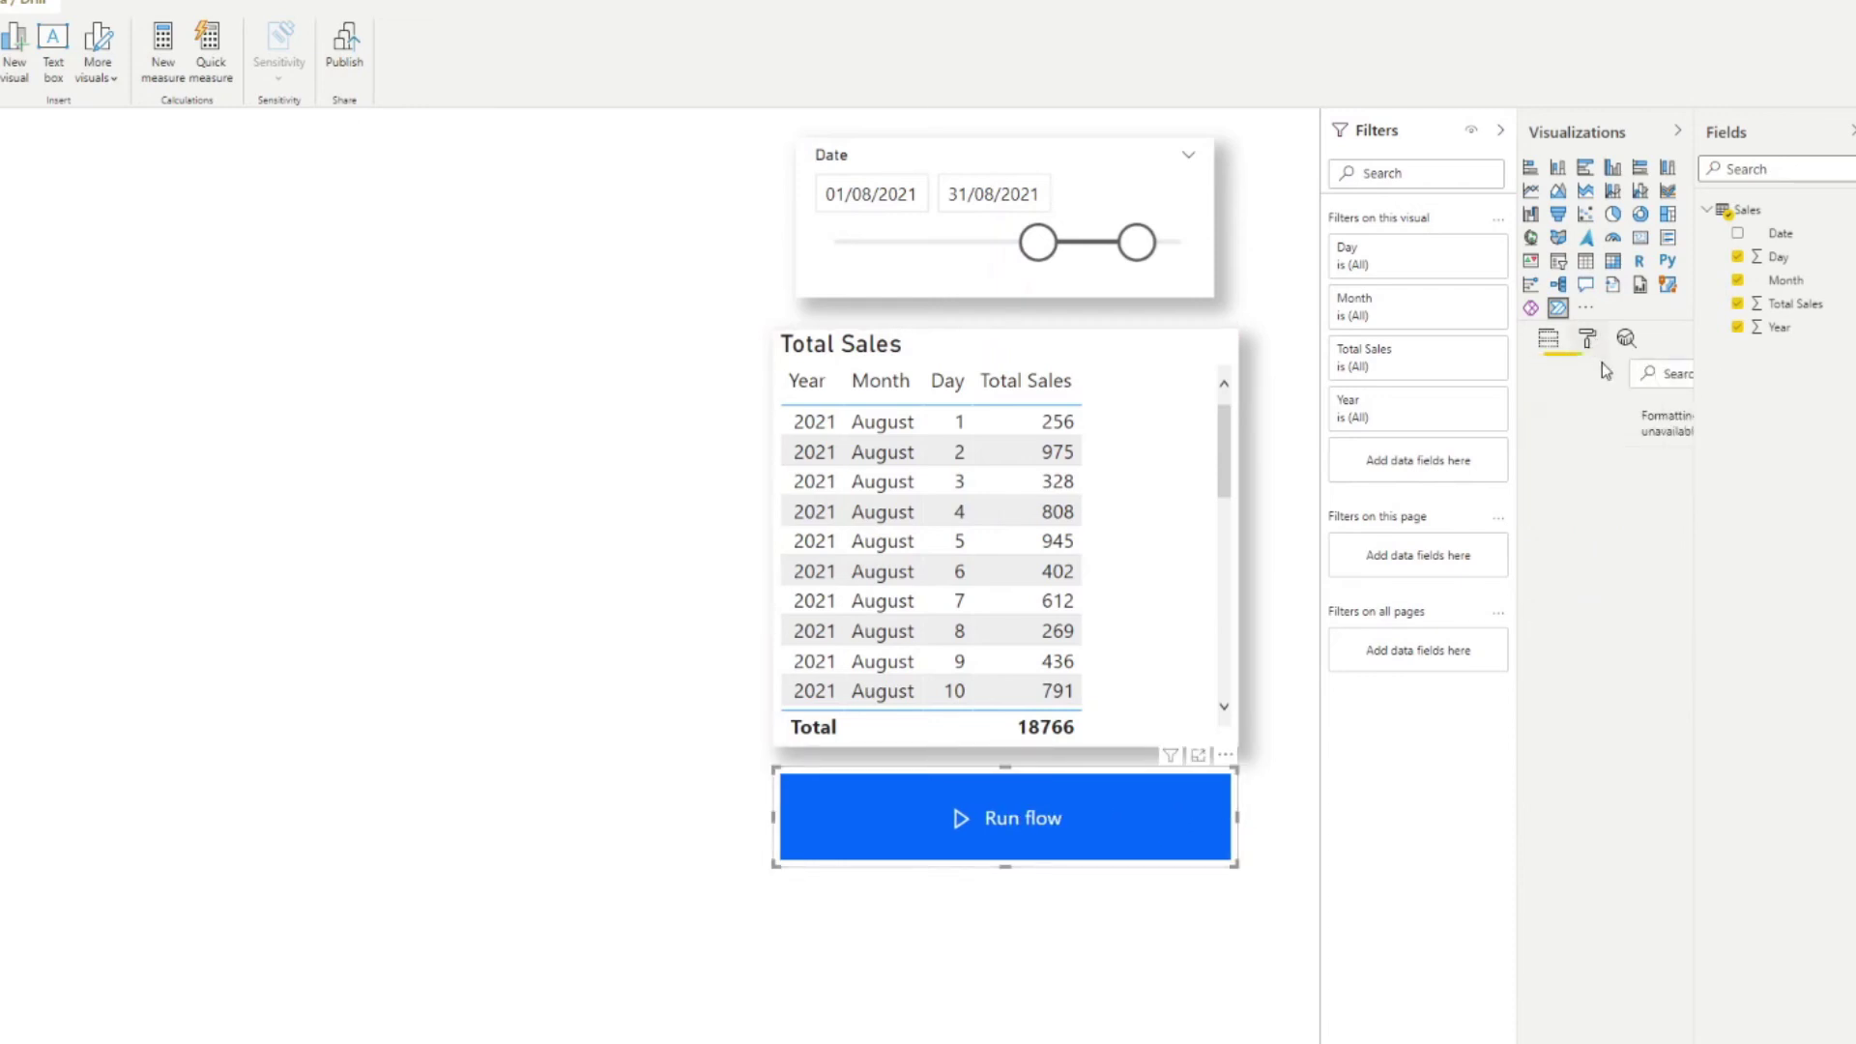
{"action": "left_click", "coordinate": [1585, 451]}
{"action": "left_click_drag", "start_coordinate": [1605, 545], "coordinate": [1528, 542]}
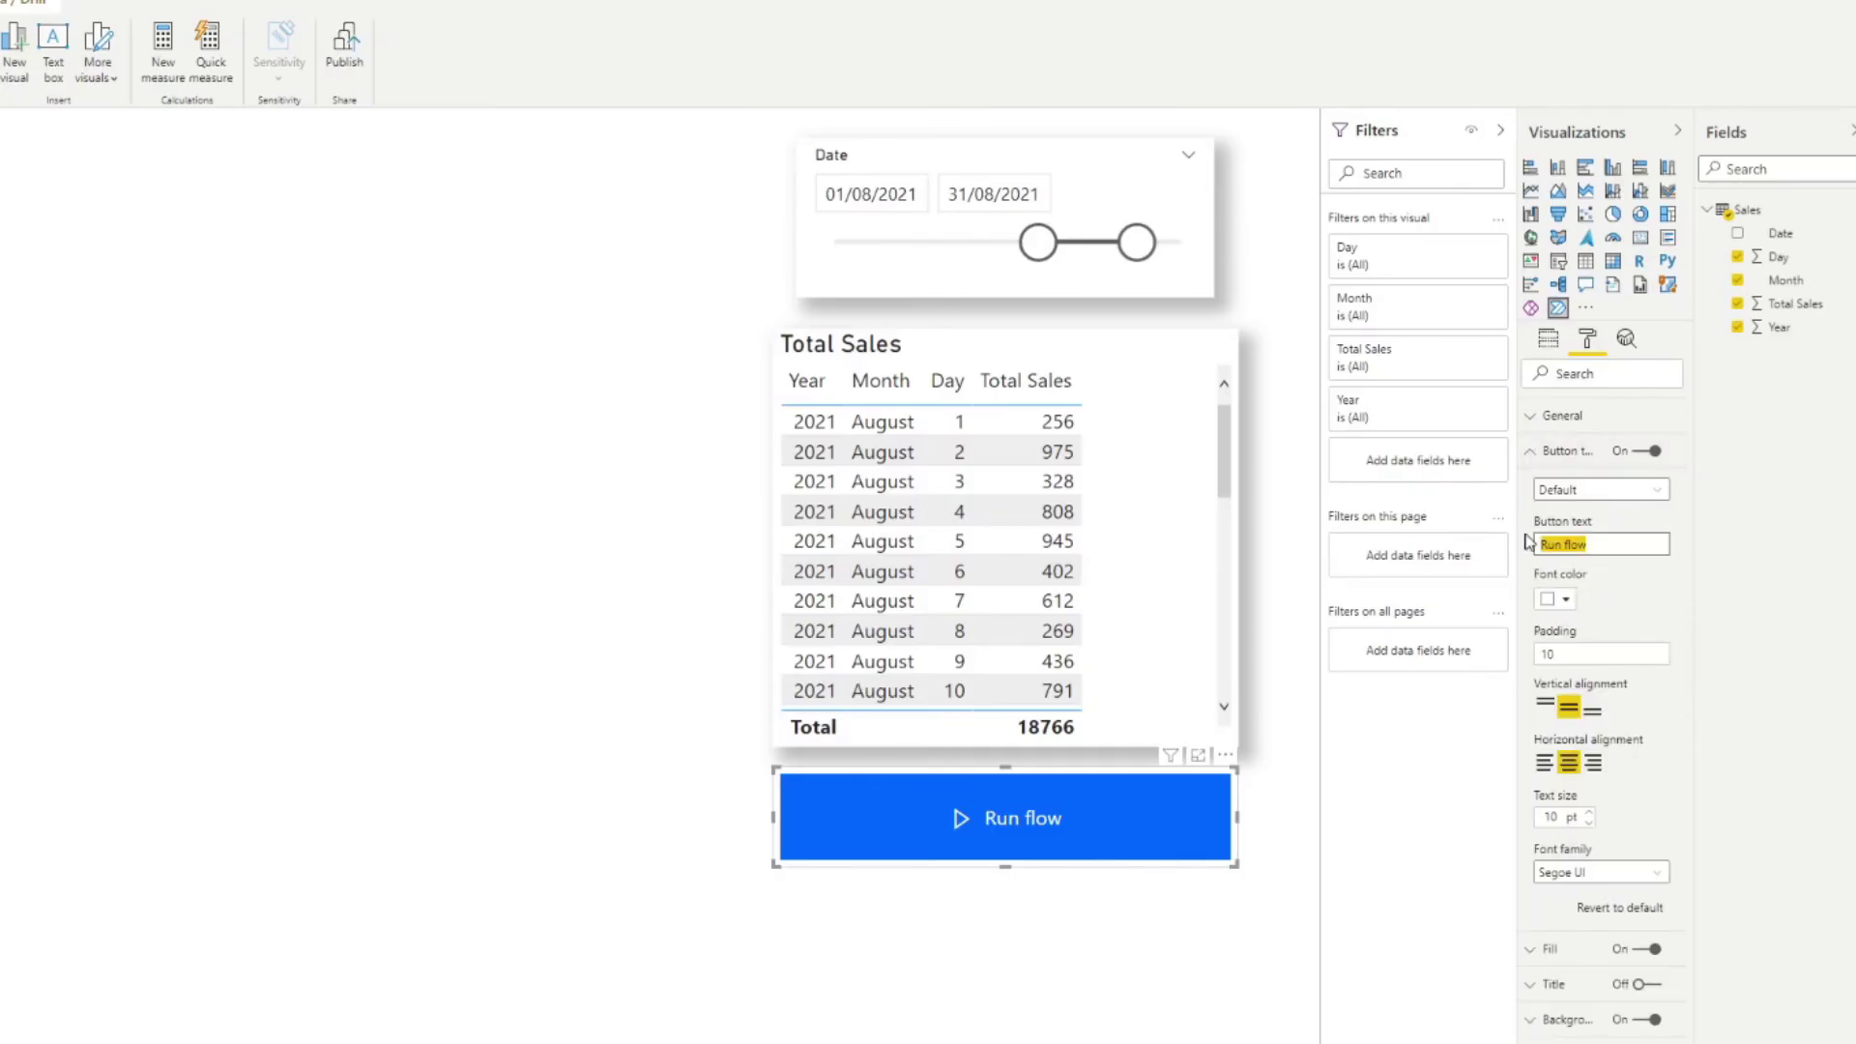
{"action": "type", "text": "Send to Email"}
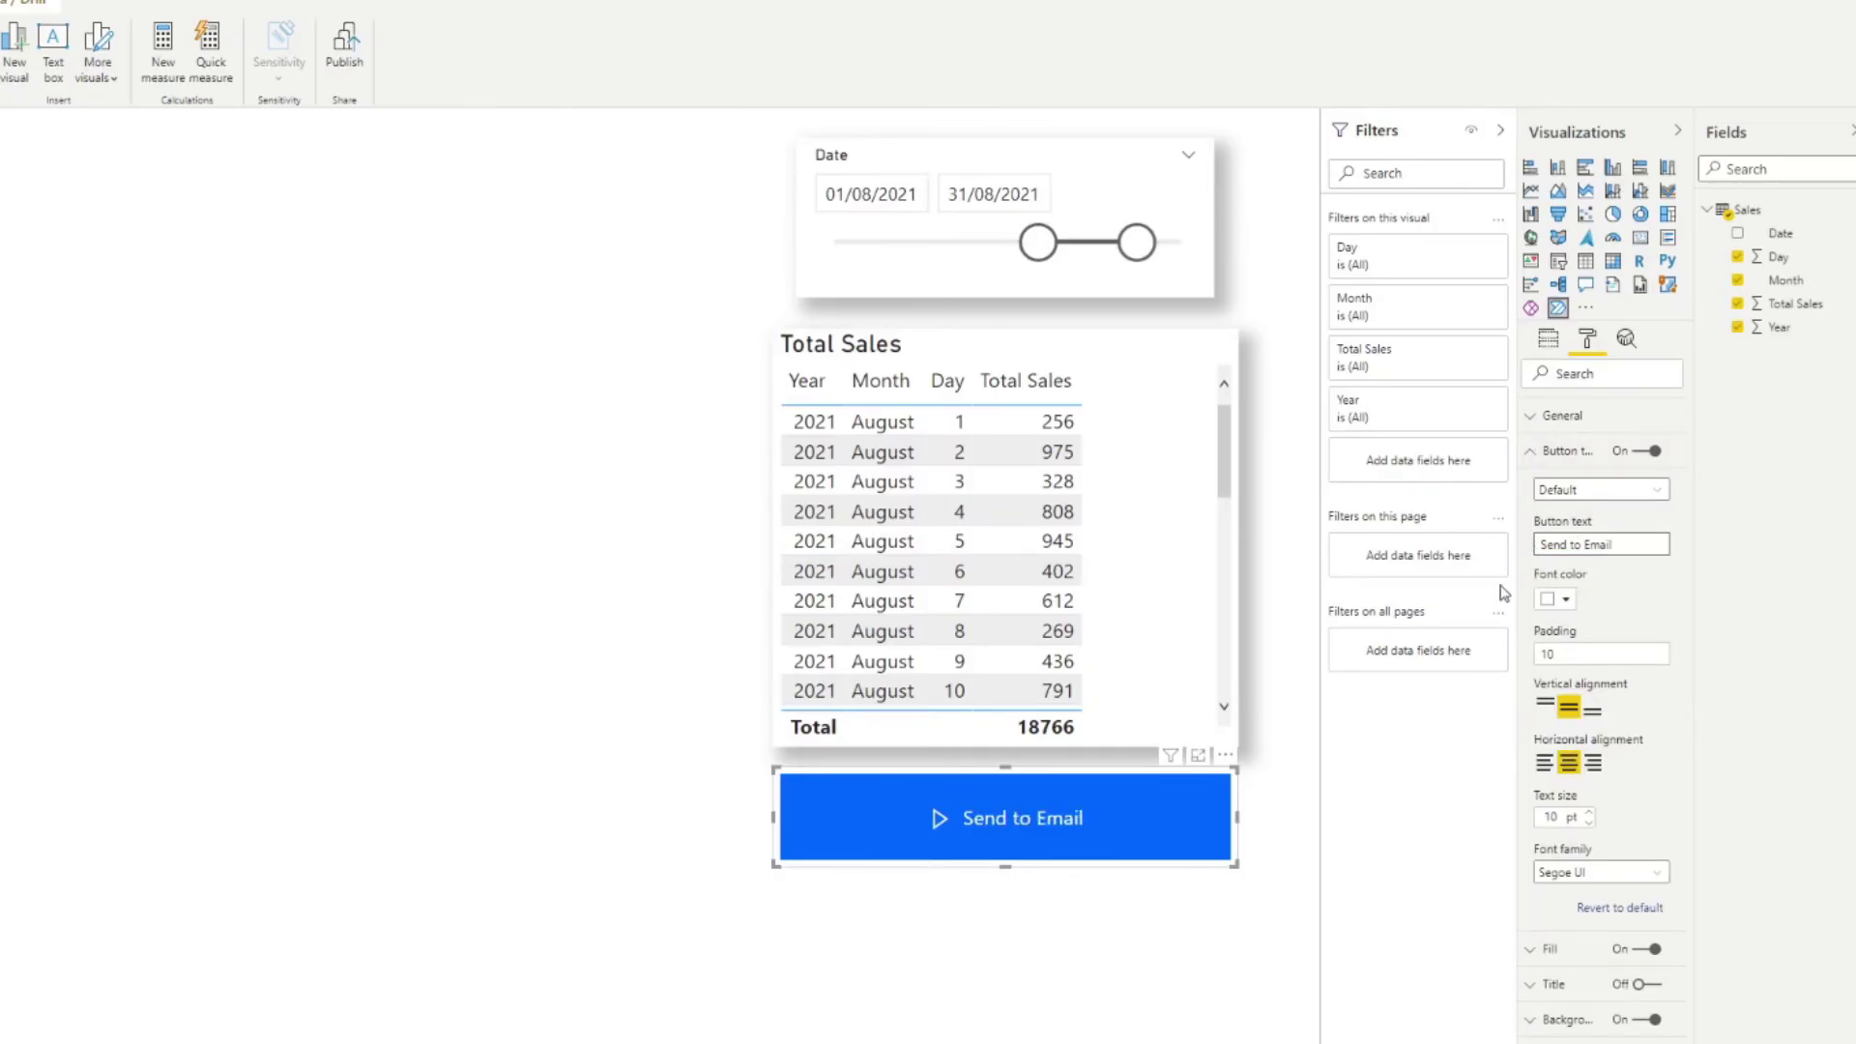
{"action": "left_click", "coordinate": [1122, 963]}
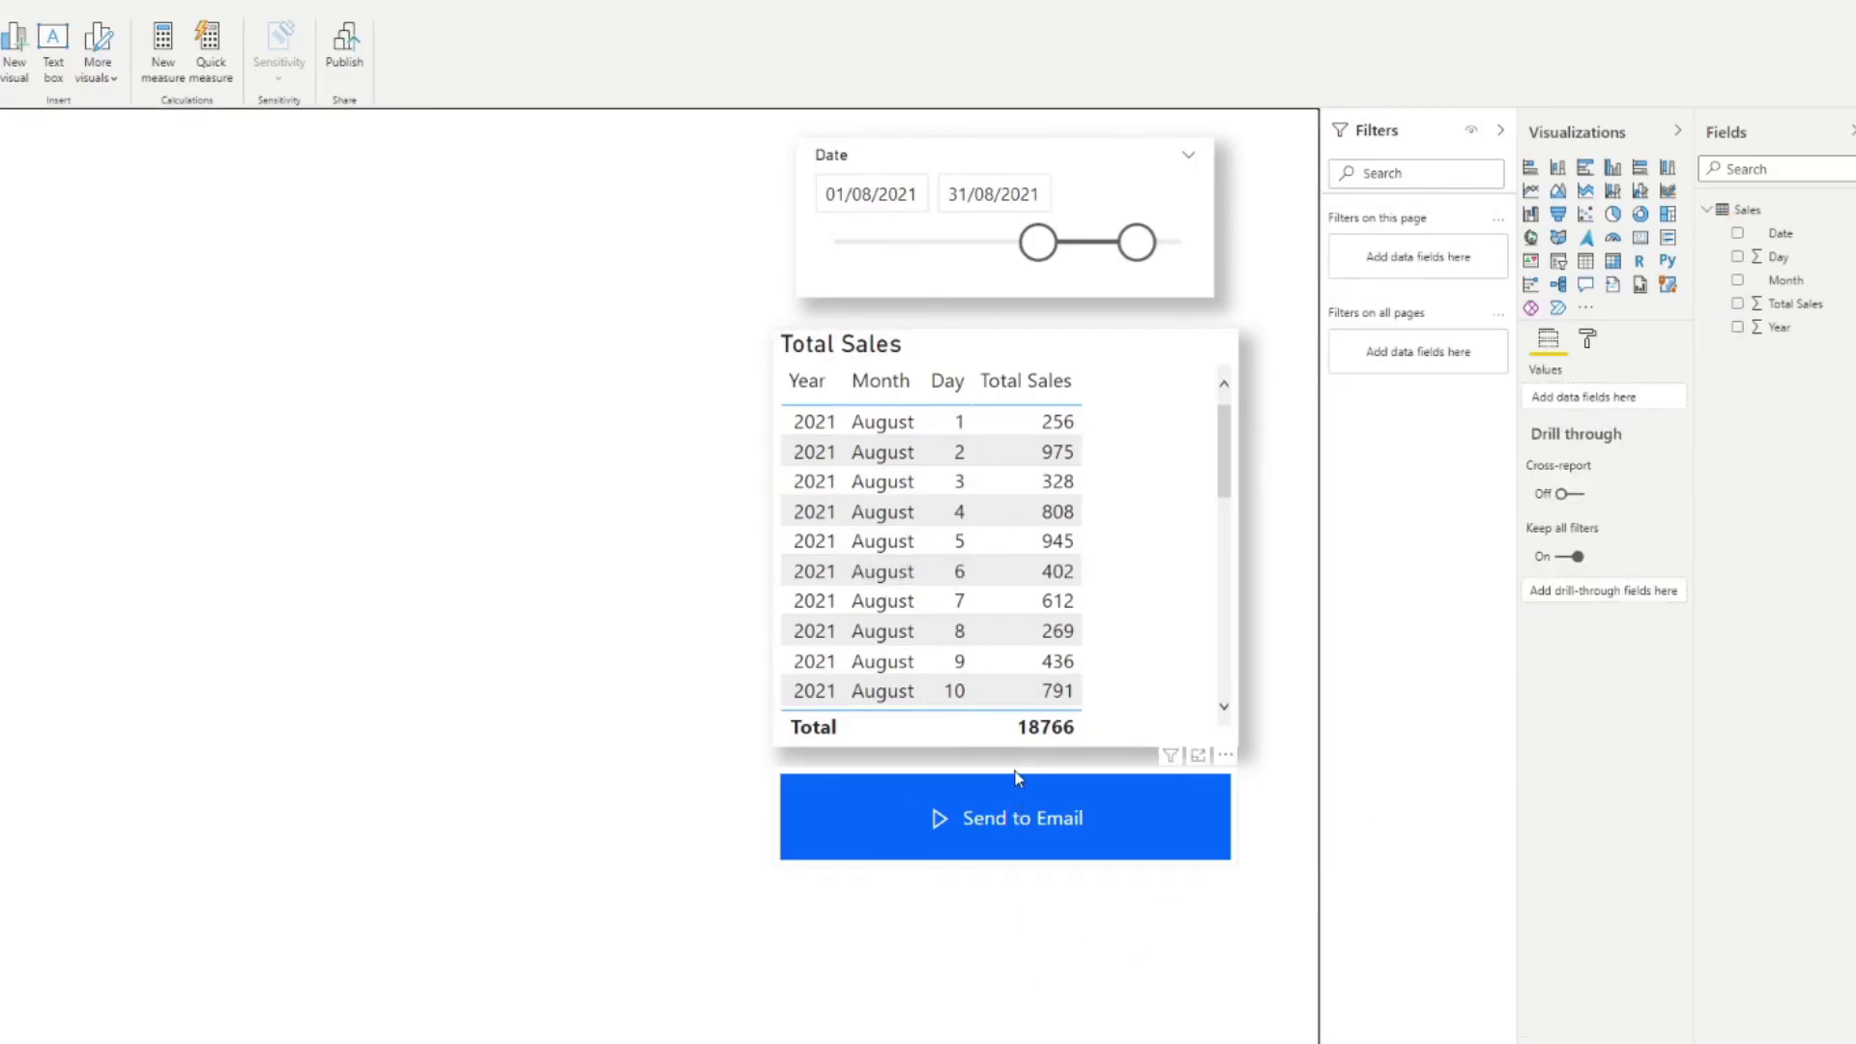
Step: Move the Send to Email button lower on the page, then trigger its flow
{"action": "left_click_drag", "start_coordinate": [1015, 815], "coordinate": [941, 777]}
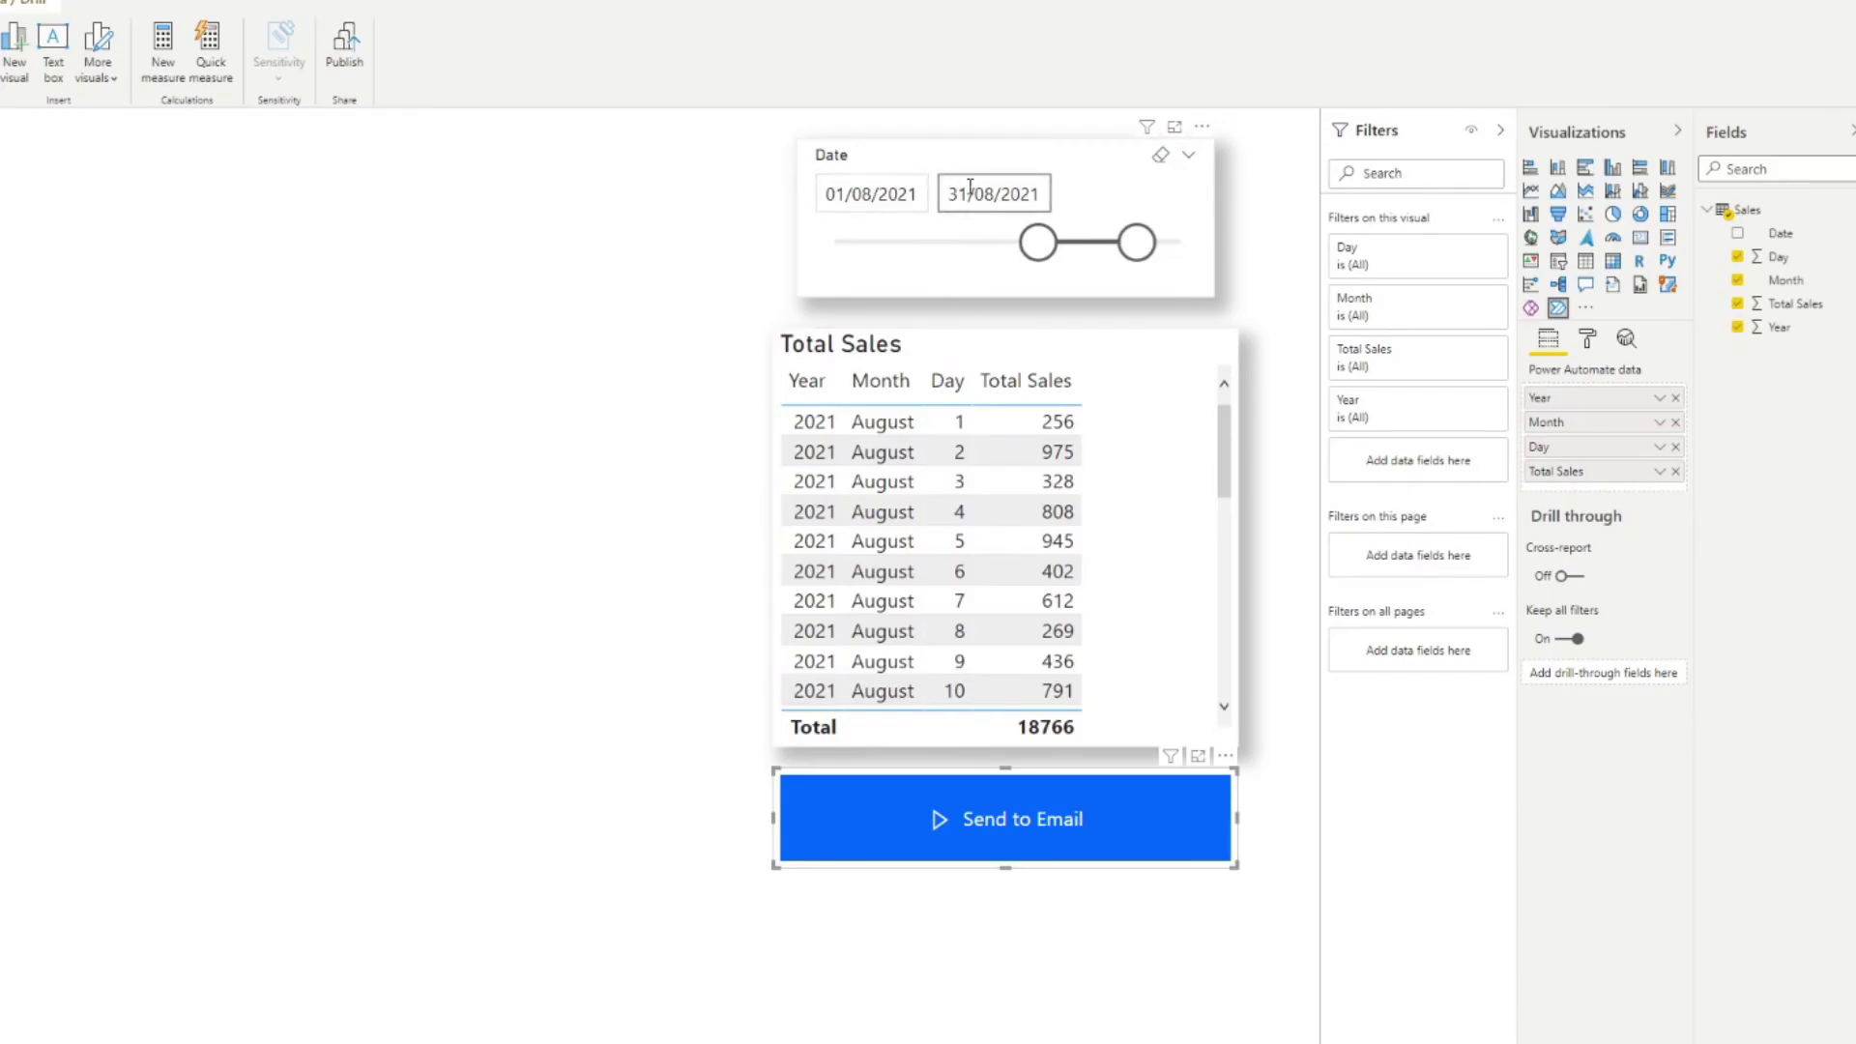
{"action": "left_click", "coordinate": [649, 728]}
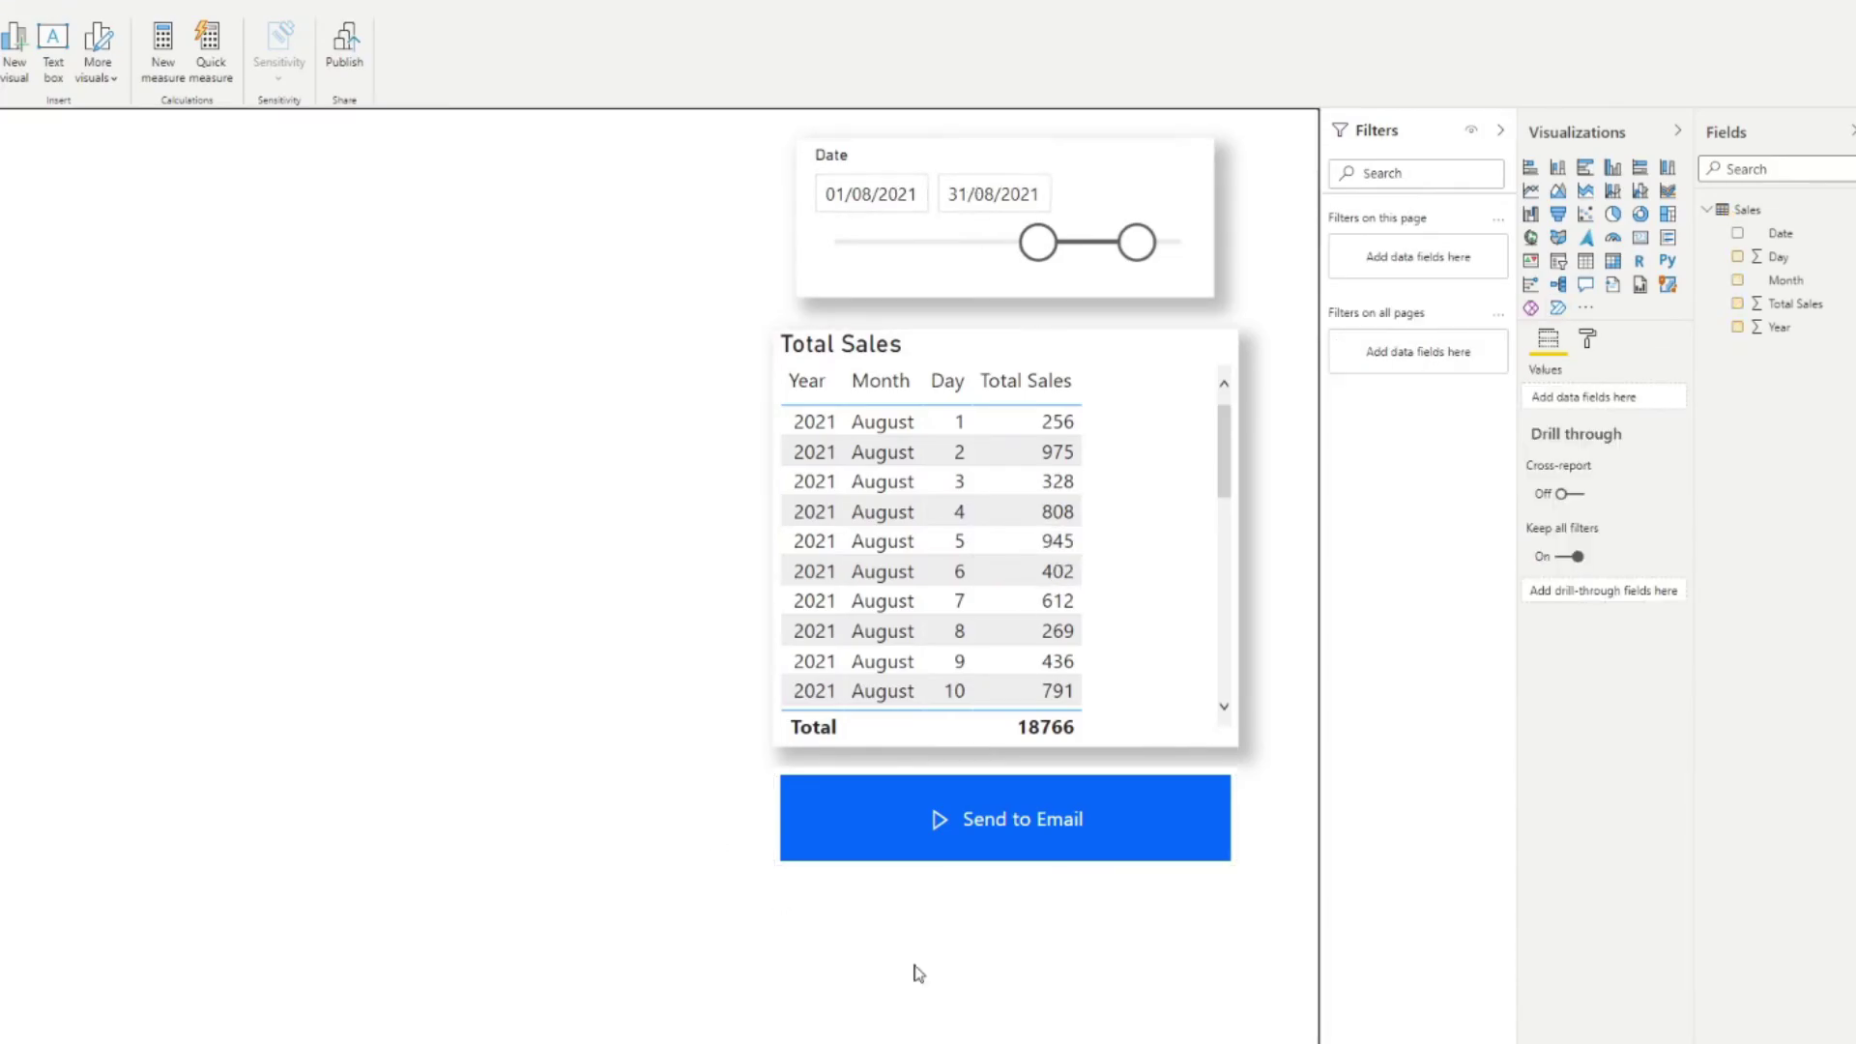
{"action": "left_click", "coordinate": [1044, 826], "text": "ctrl"}
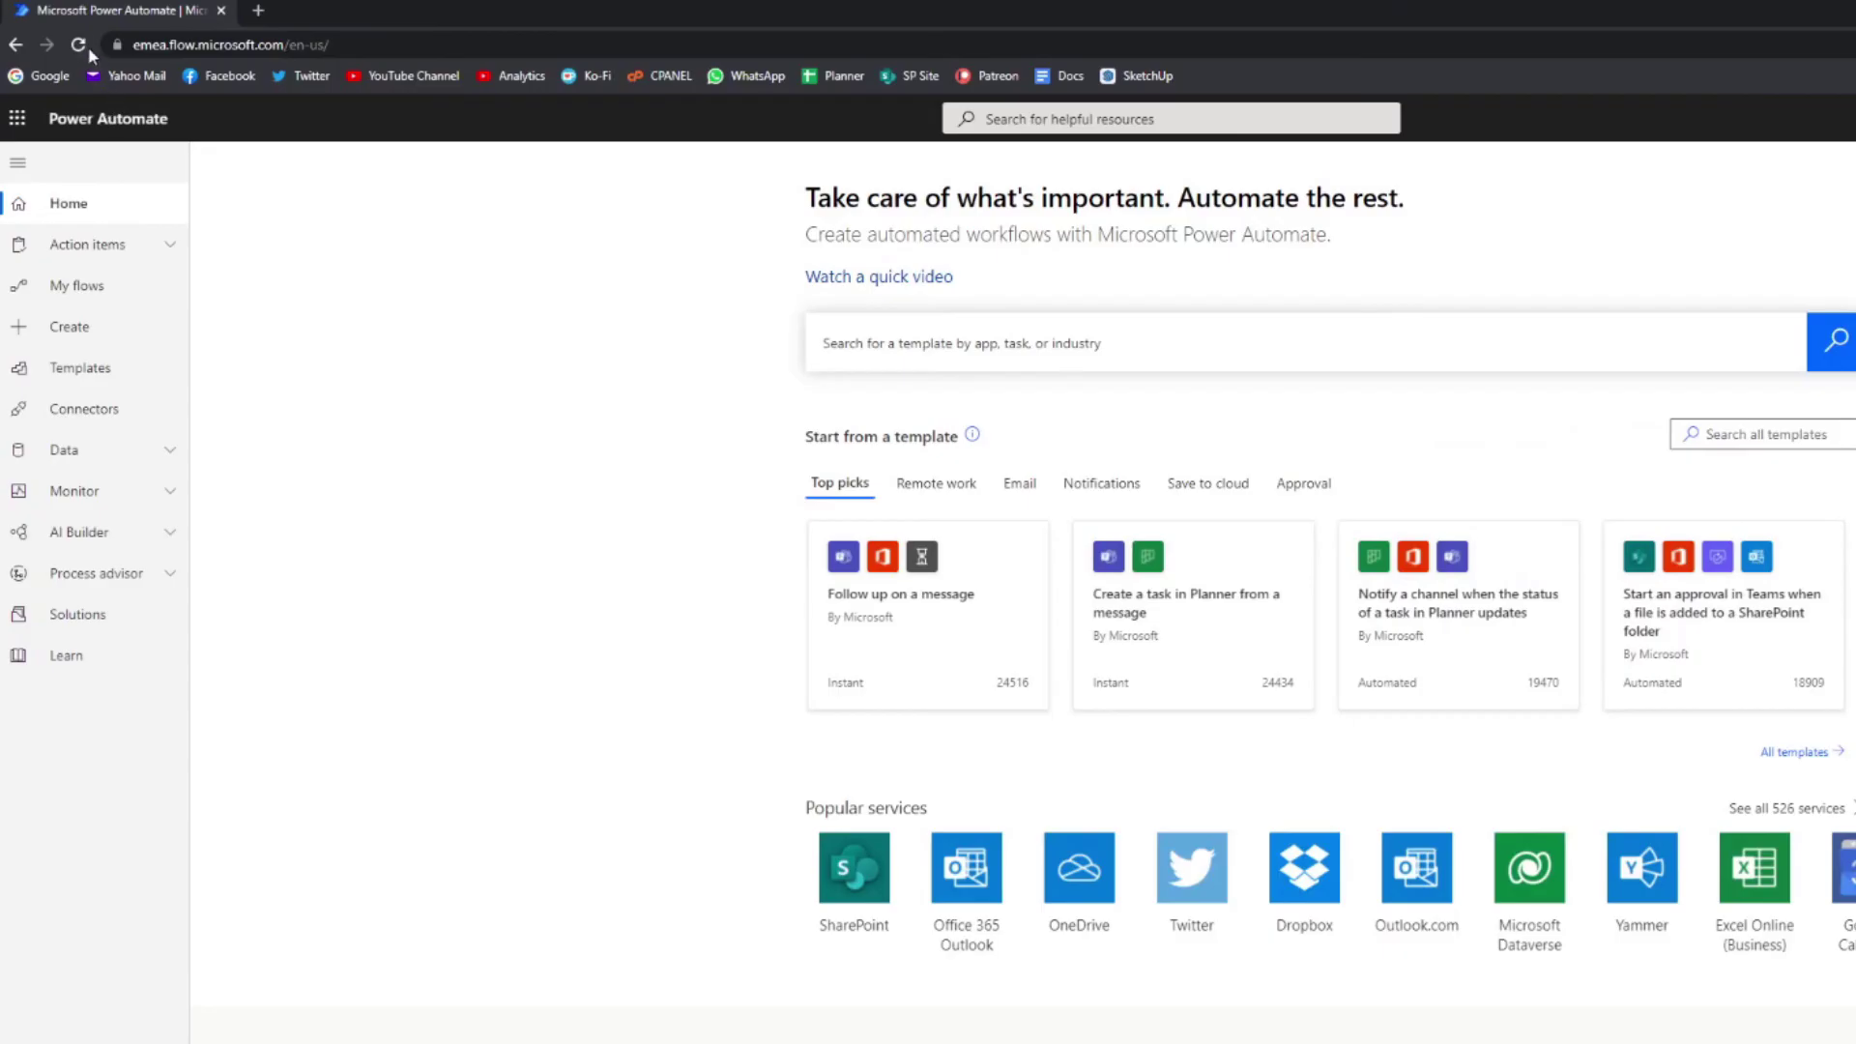
Step: In My flows, open the Send Table via Email flow's latest run, then check the inbox
{"action": "left_click", "coordinate": [78, 45]}
{"action": "scroll", "coordinate": [601, 689], "scroll_direction": "down", "scroll_amount": 1}
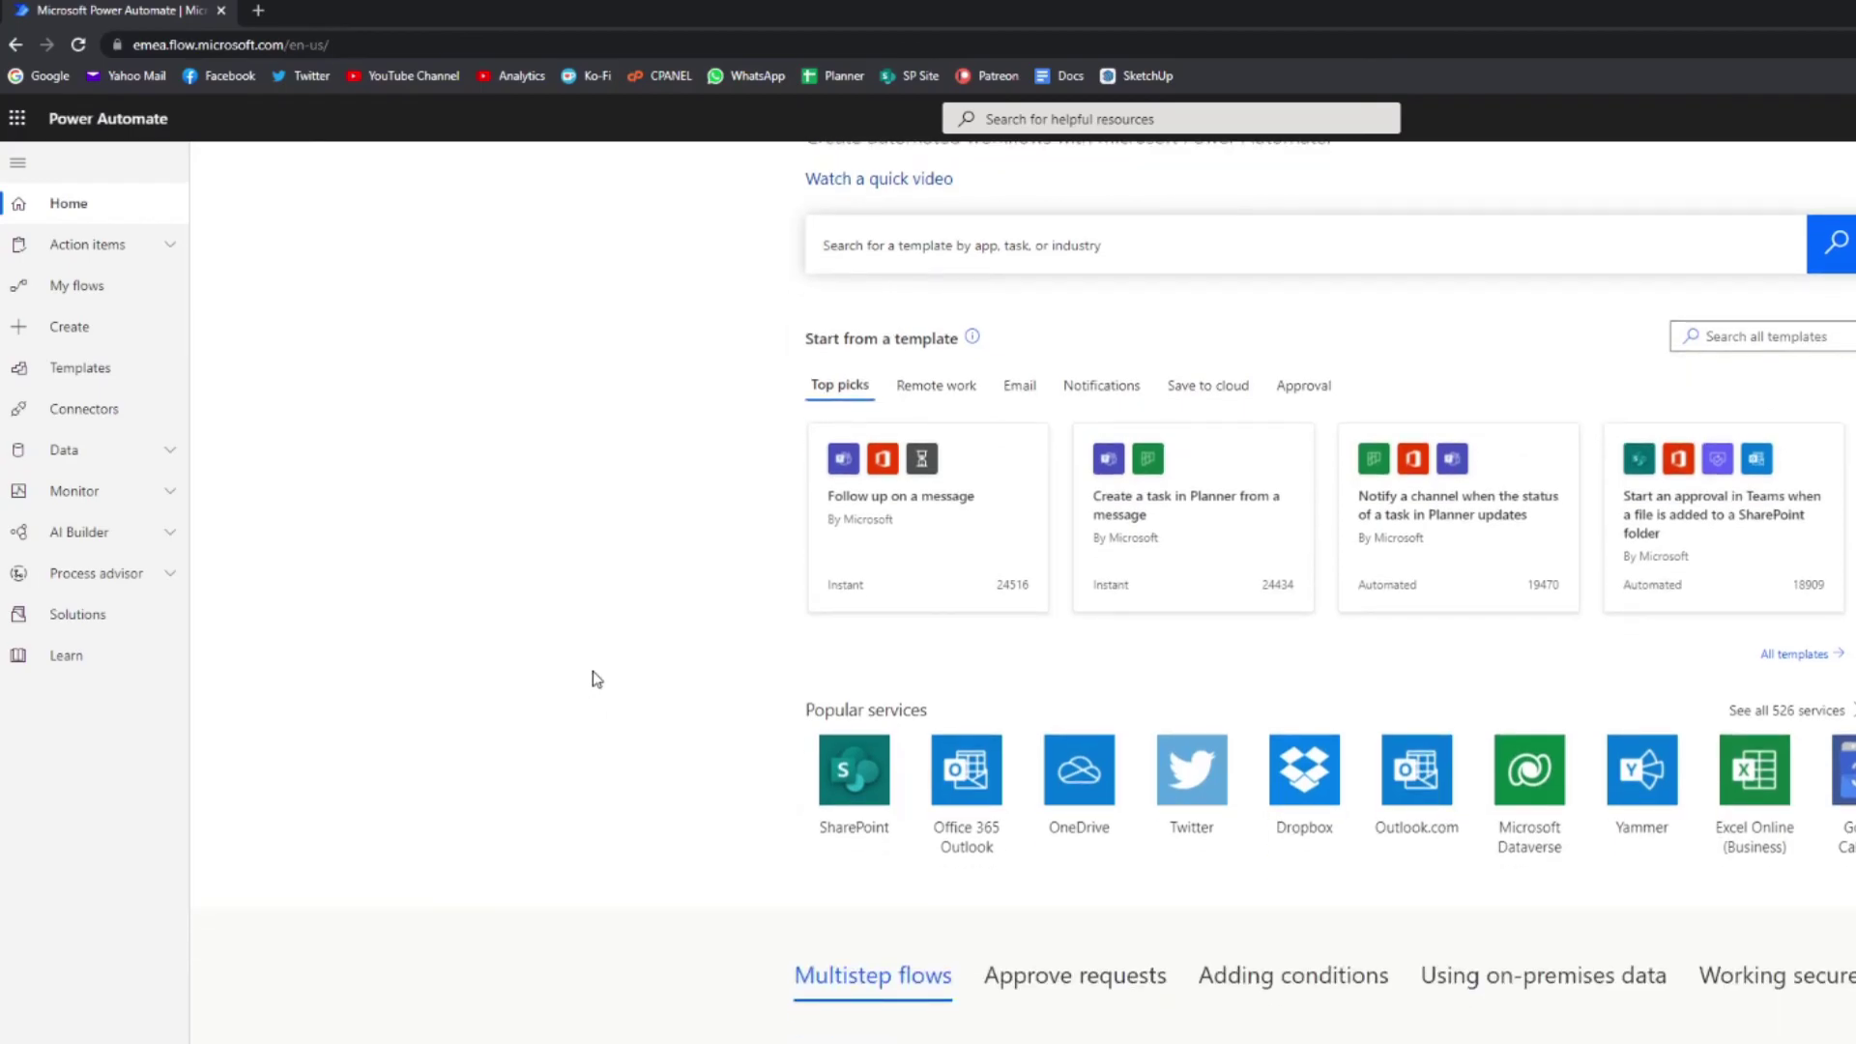
{"action": "scroll", "coordinate": [602, 666], "scroll_direction": "up", "scroll_amount": 1}
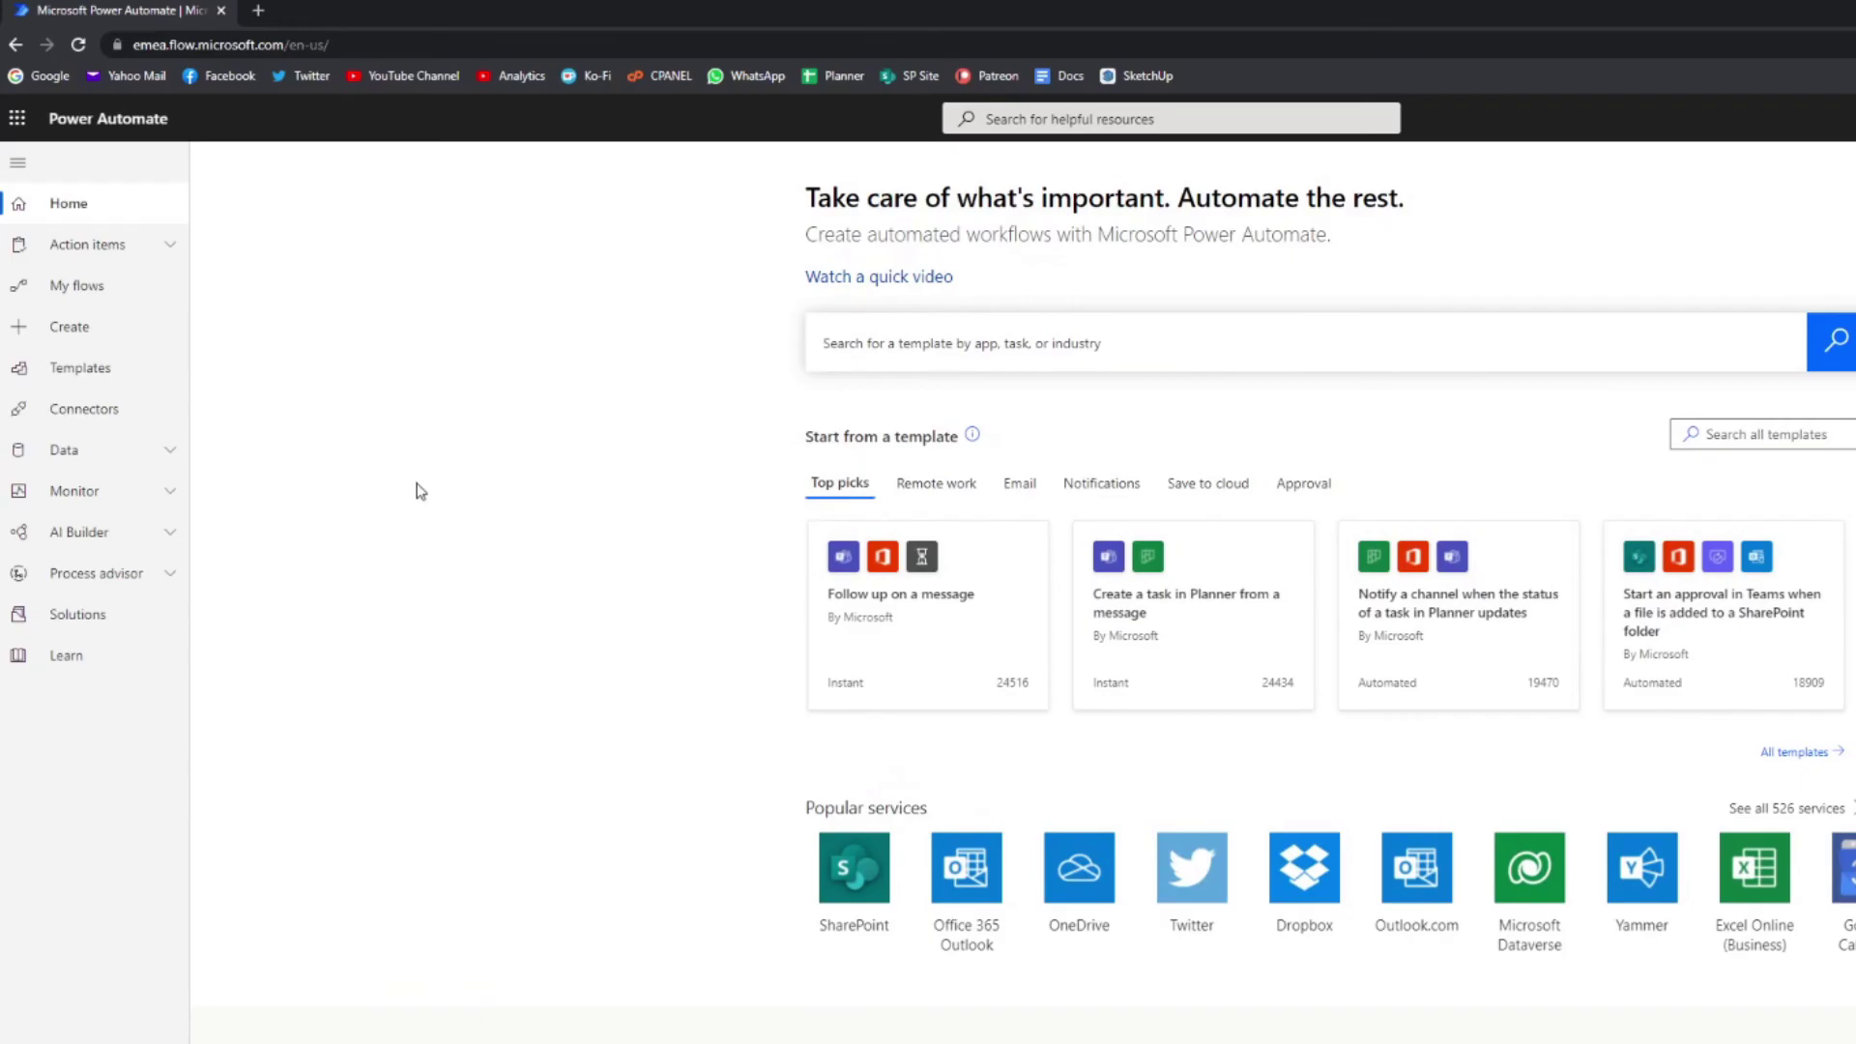
{"action": "left_click", "coordinate": [131, 288]}
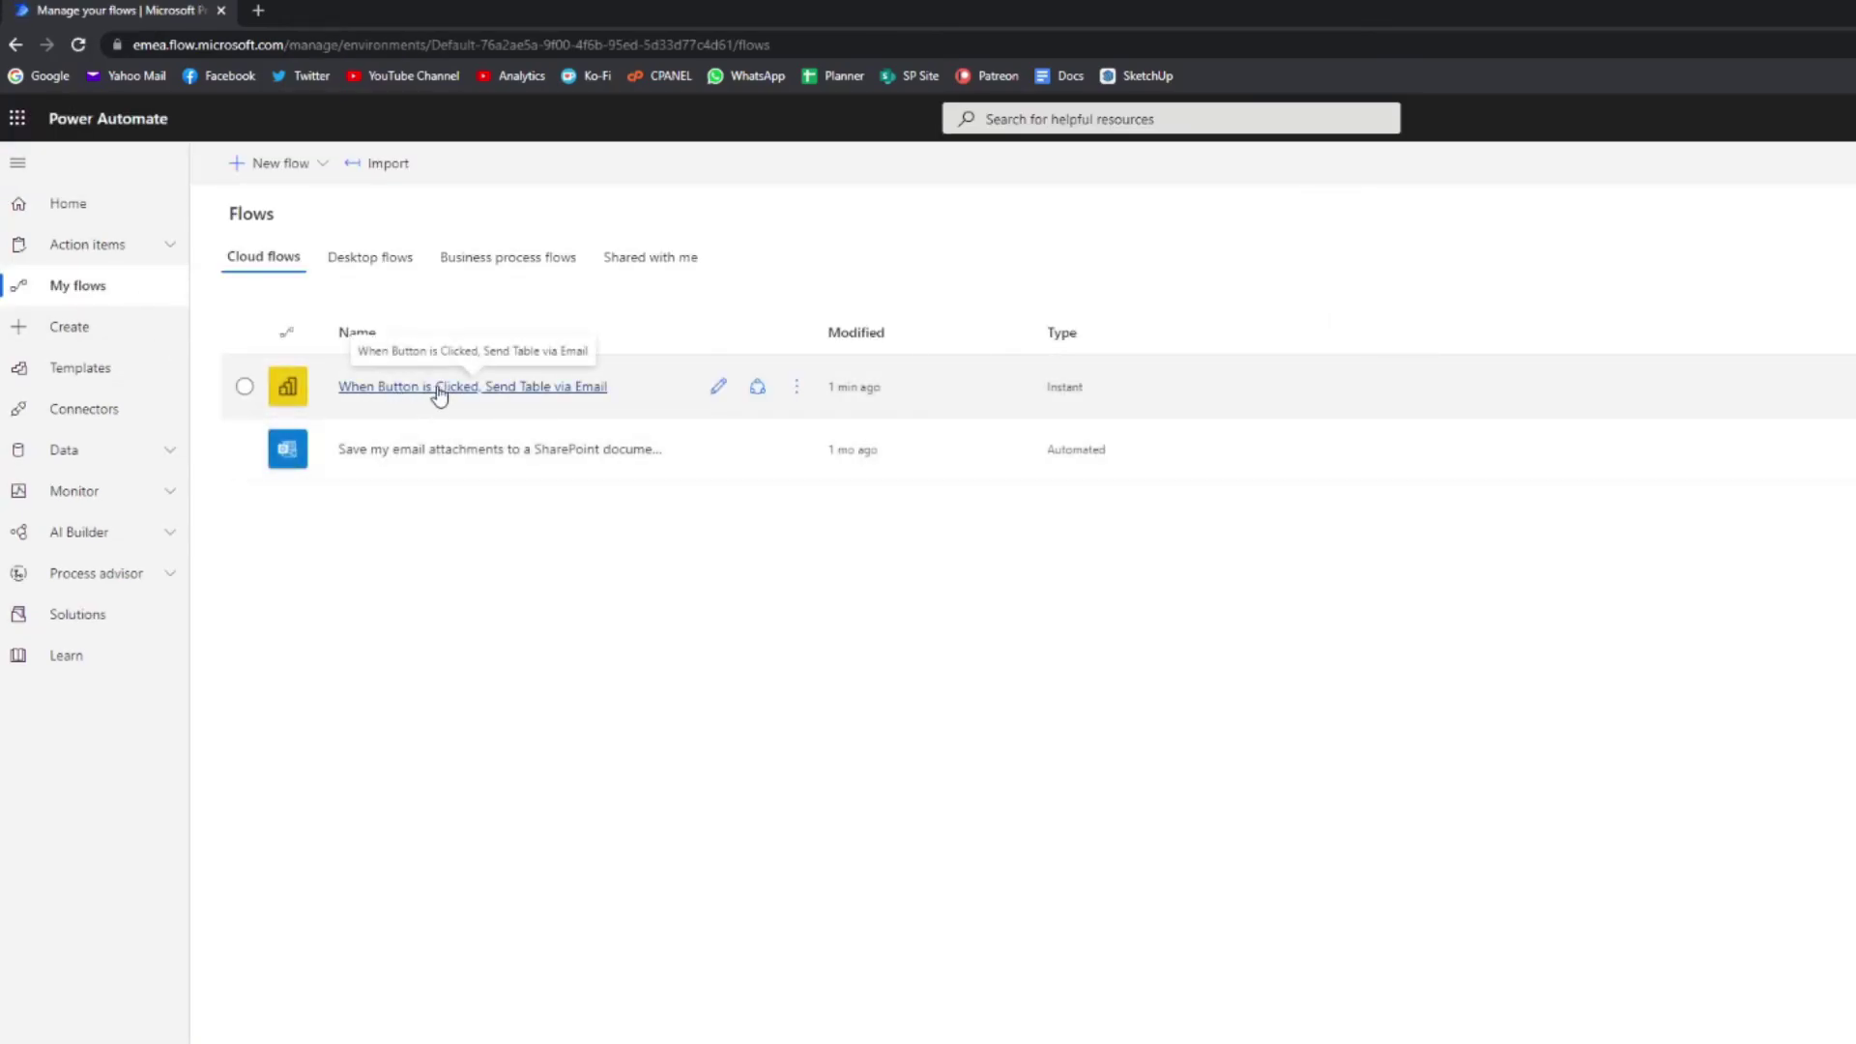
{"action": "left_click", "coordinate": [431, 389]}
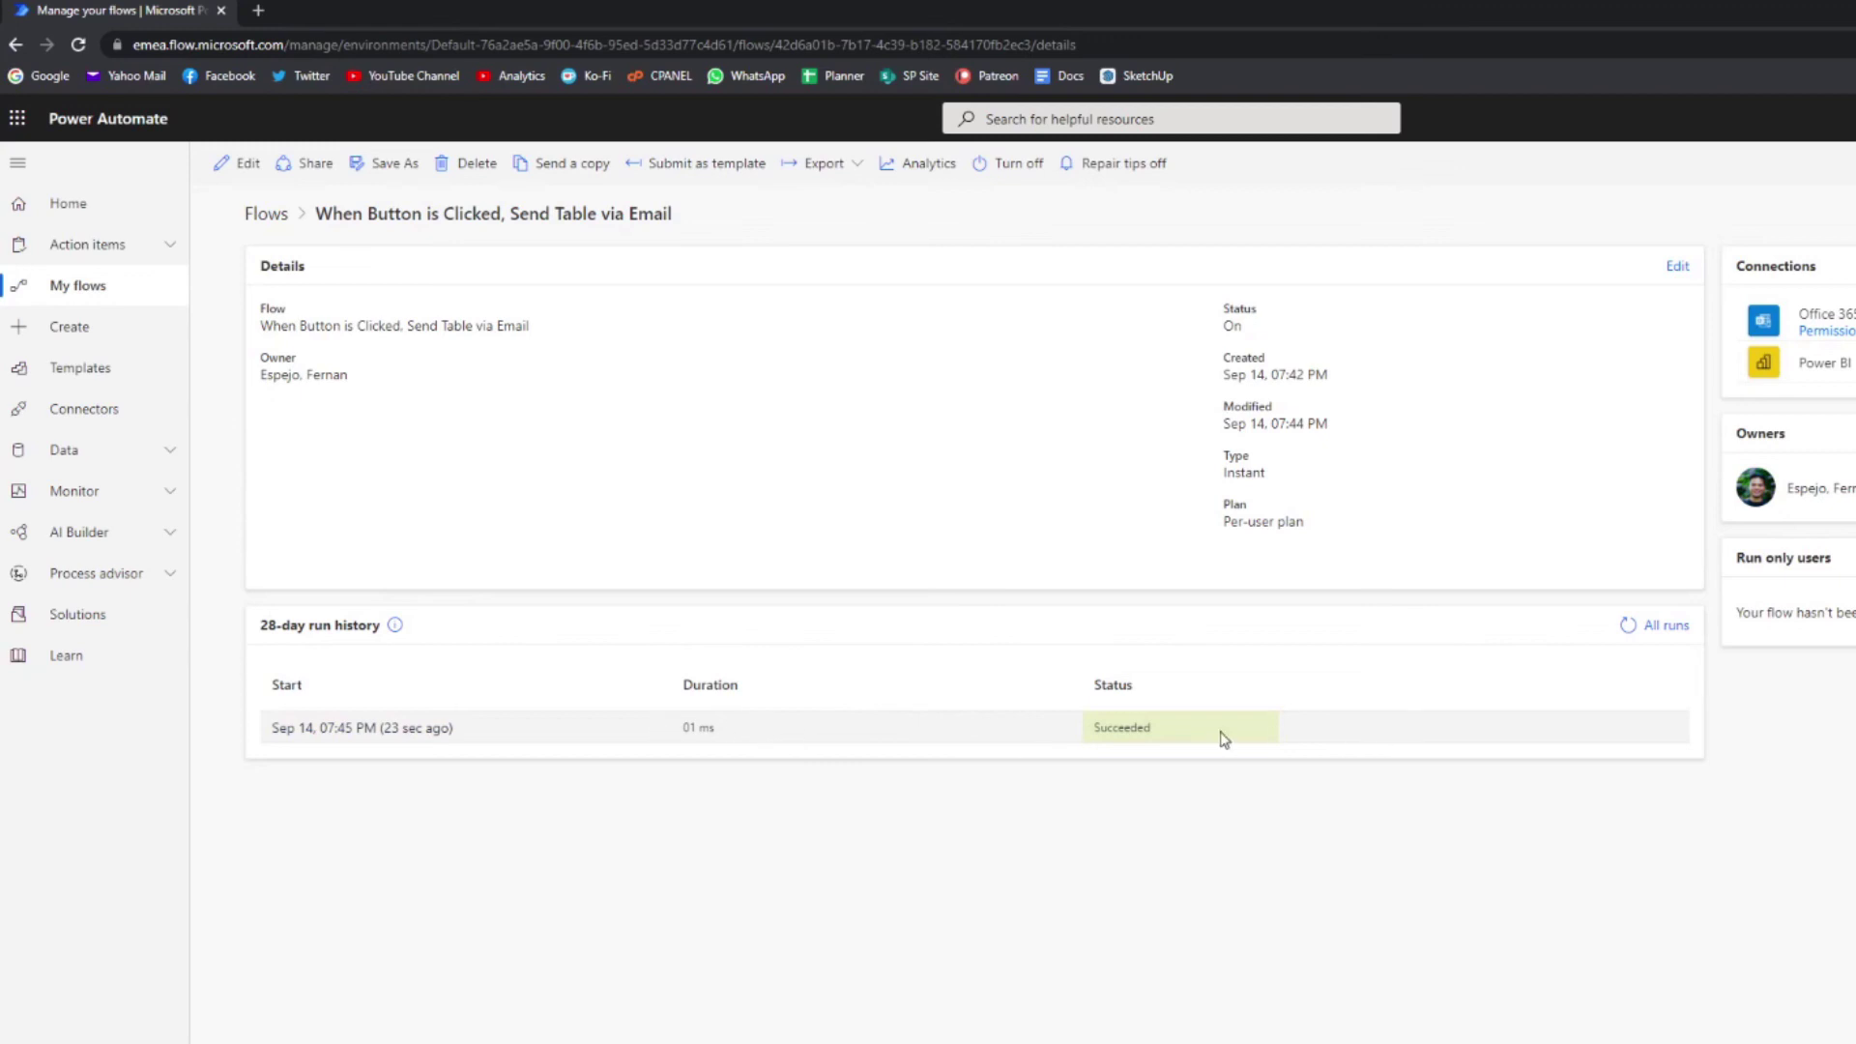
{"action": "left_click", "coordinate": [364, 732]}
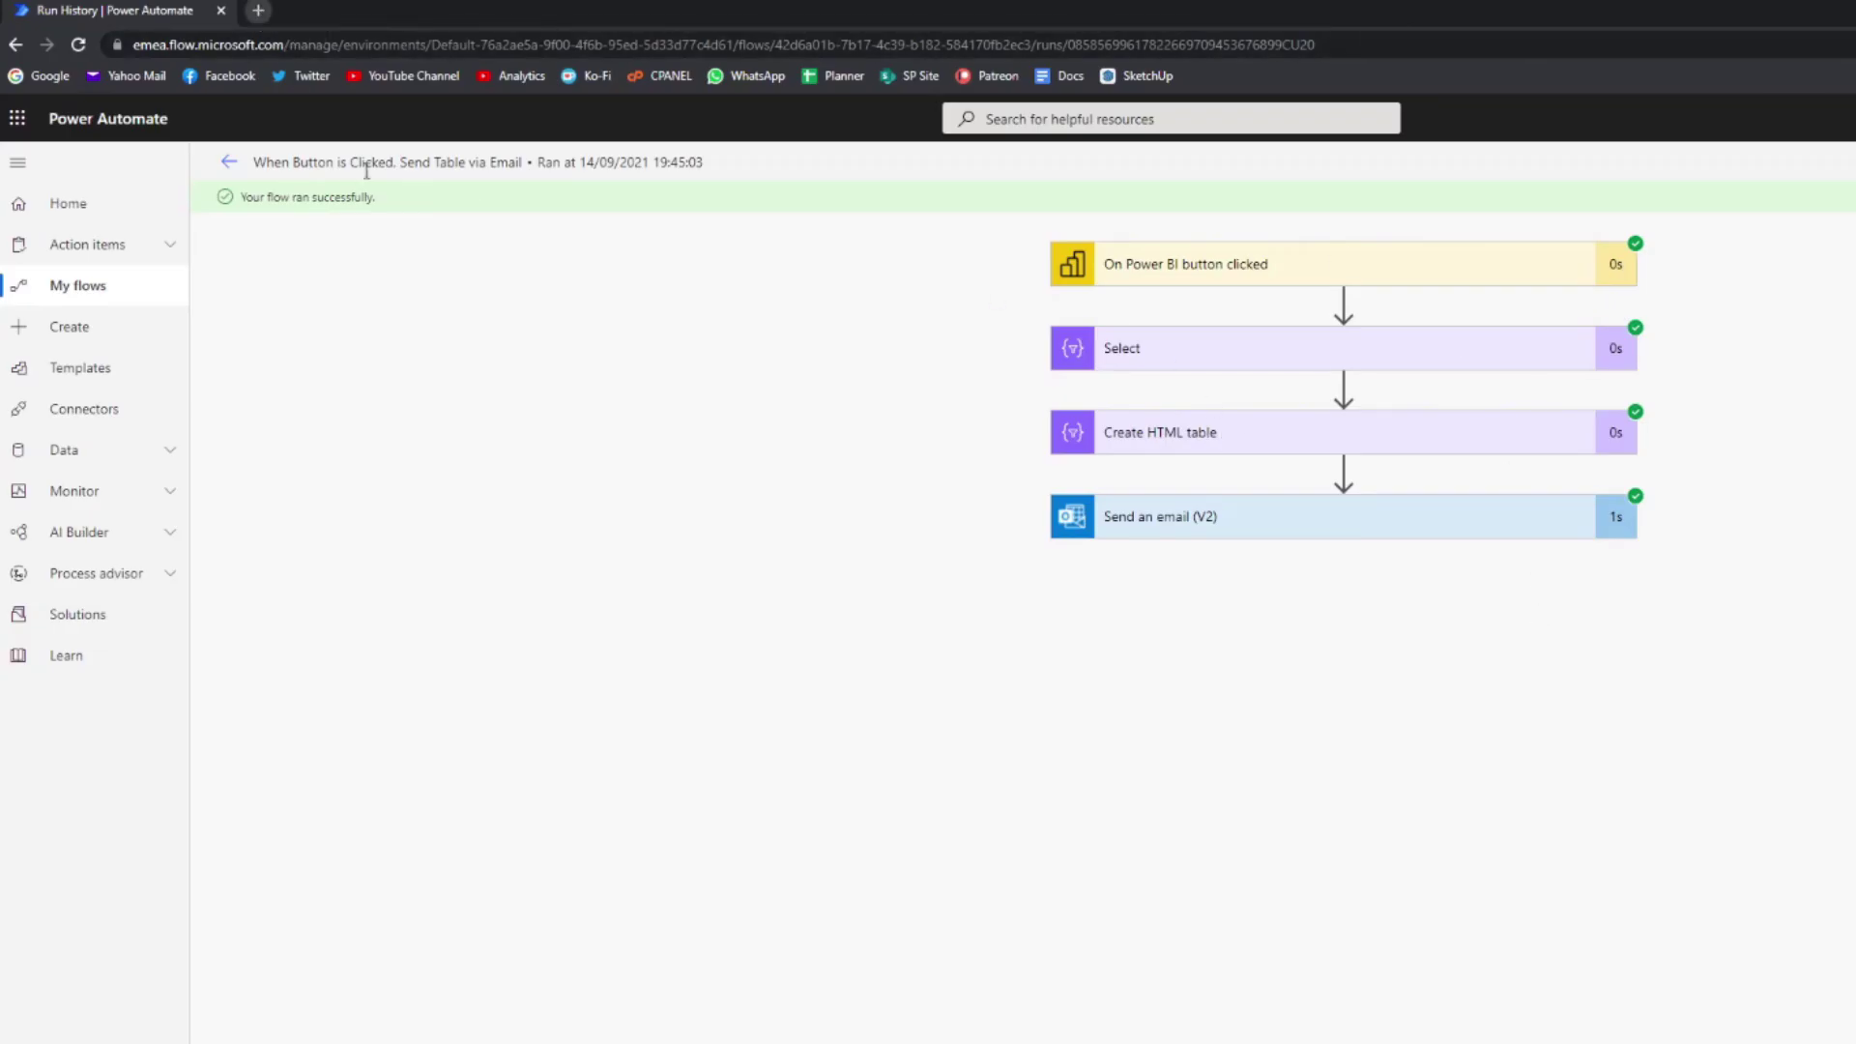
{"action": "left_click", "coordinate": [267, 14]}
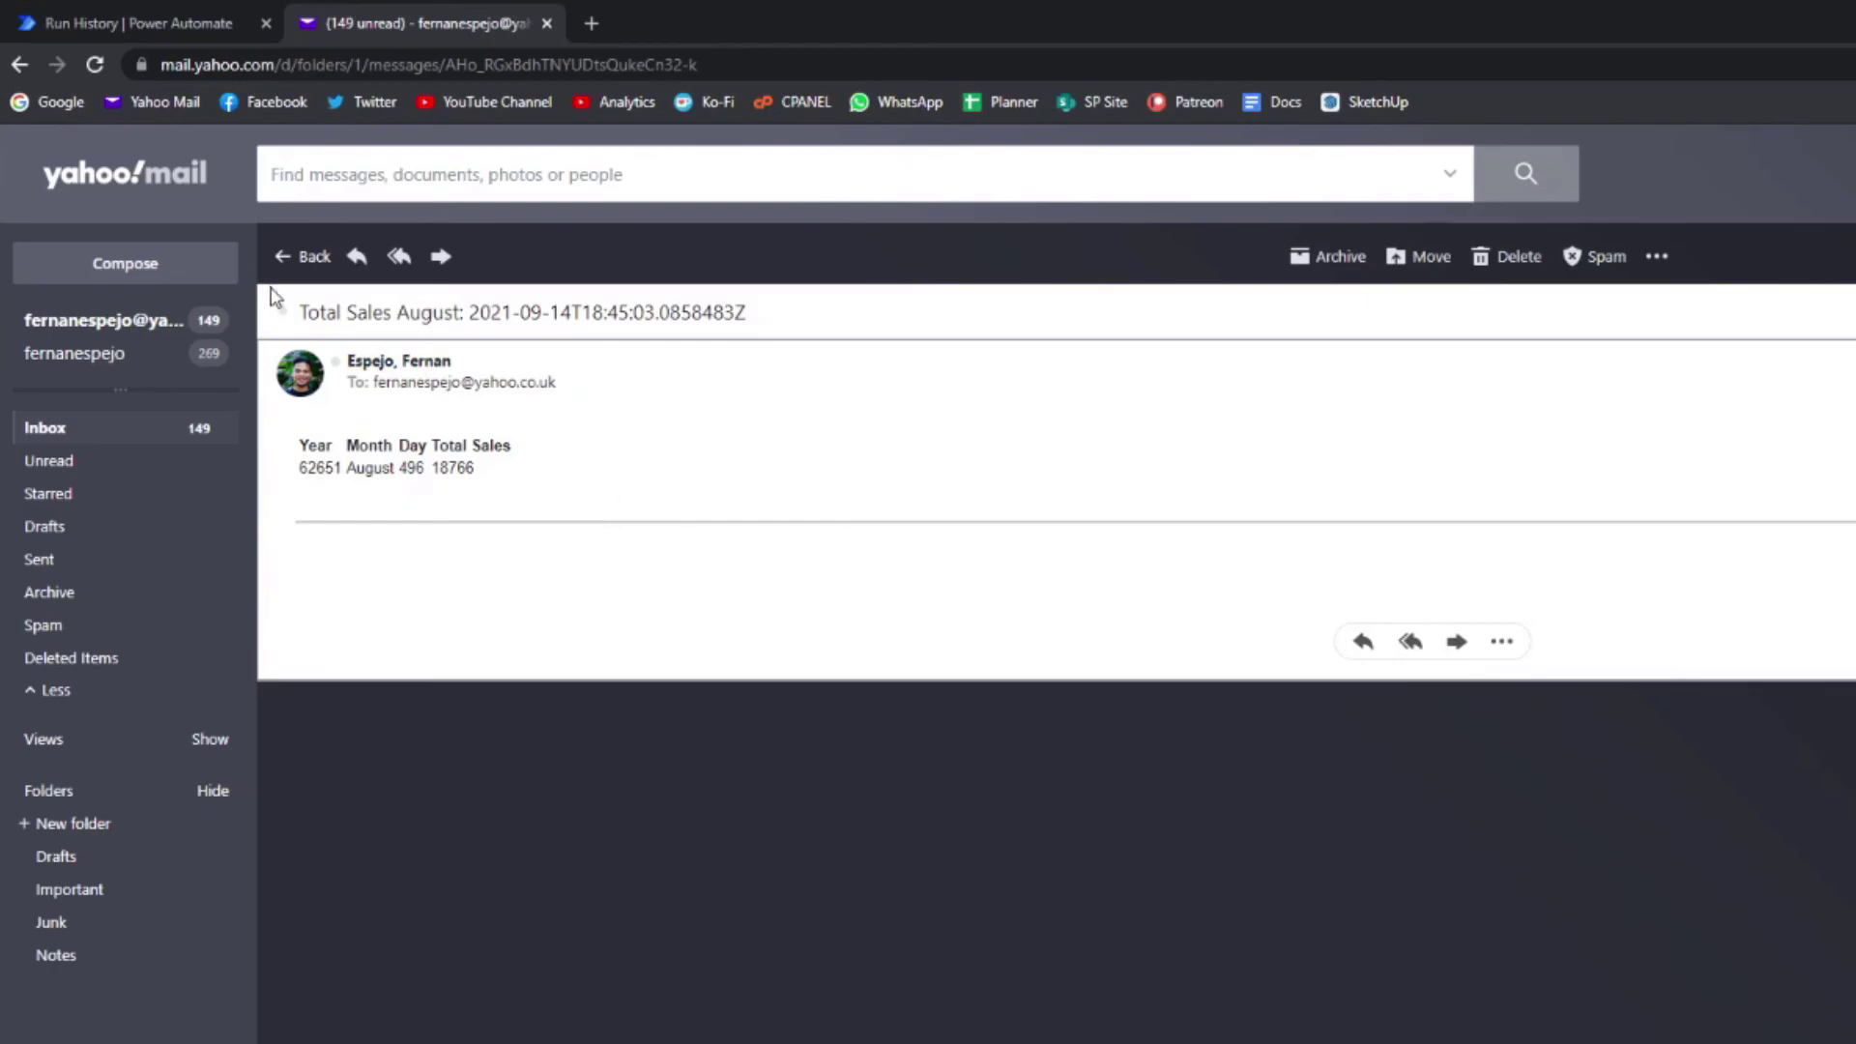
{"action": "left_click_drag", "start_coordinate": [300, 312], "coordinate": [394, 319]}
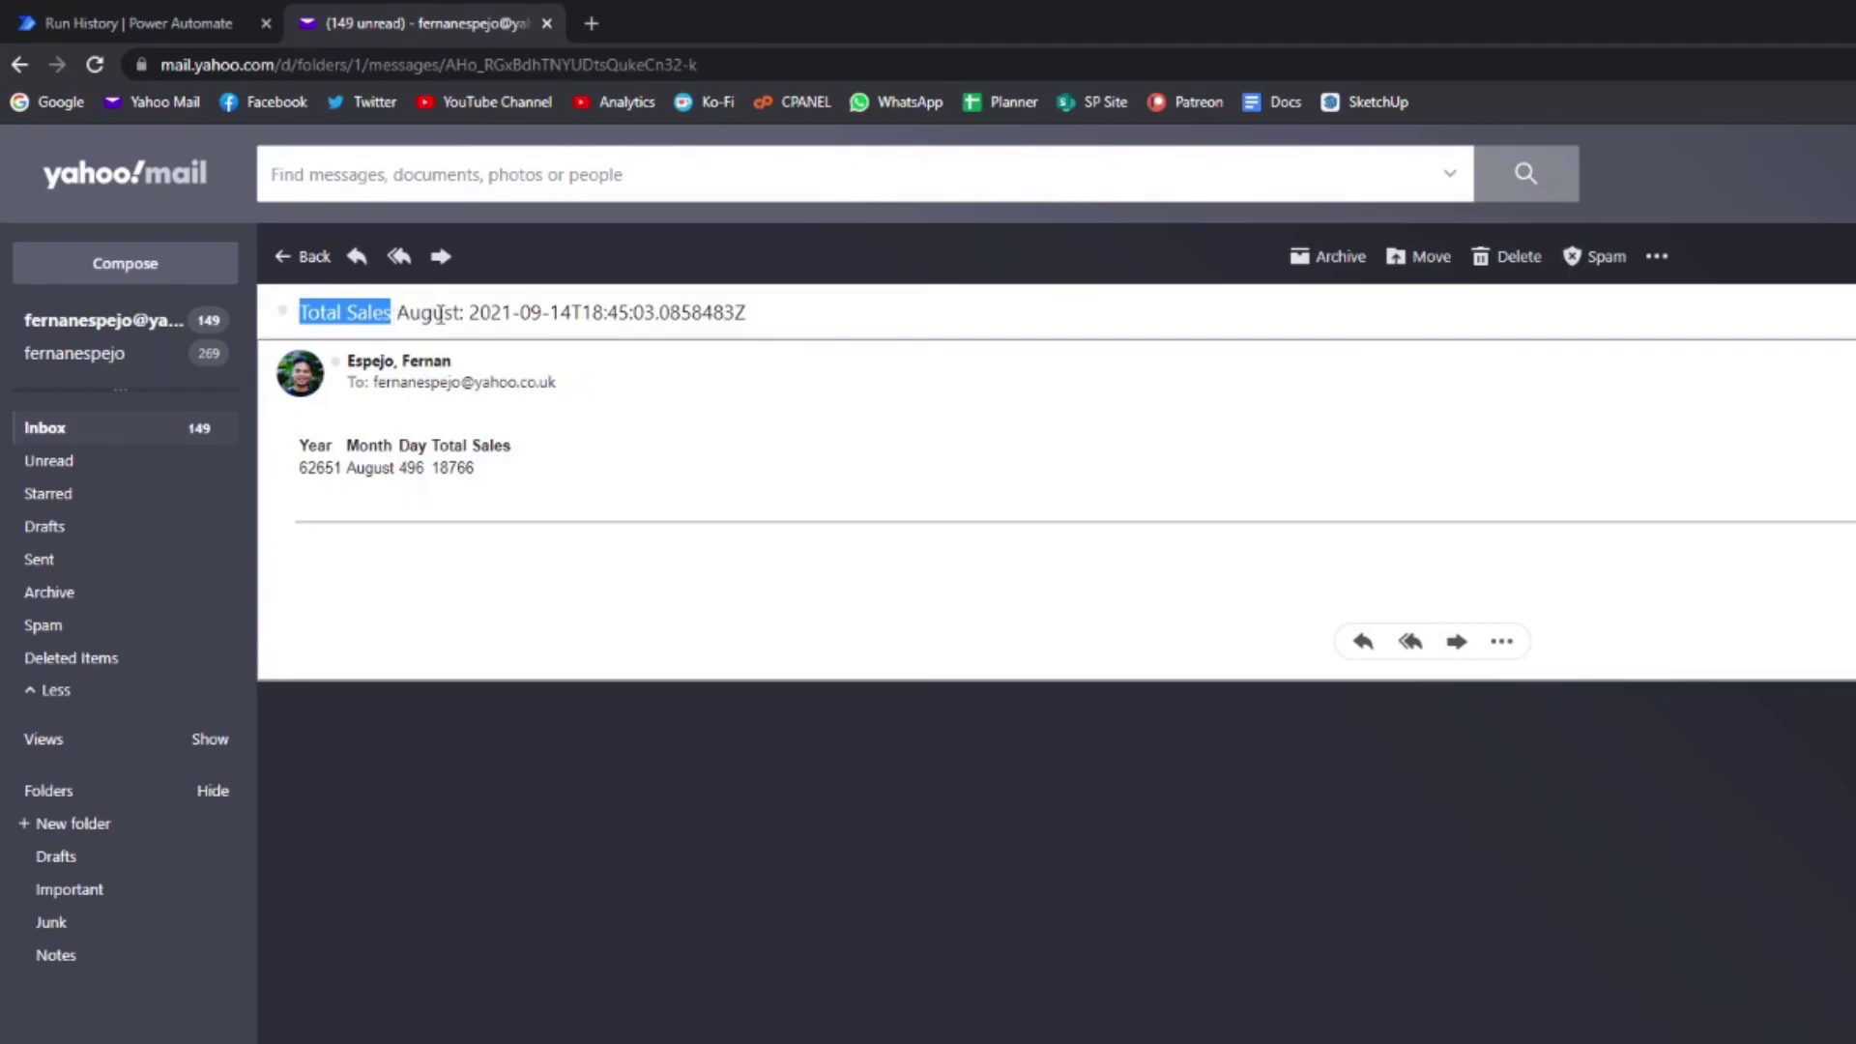
{"action": "left_click", "coordinate": [433, 314]}
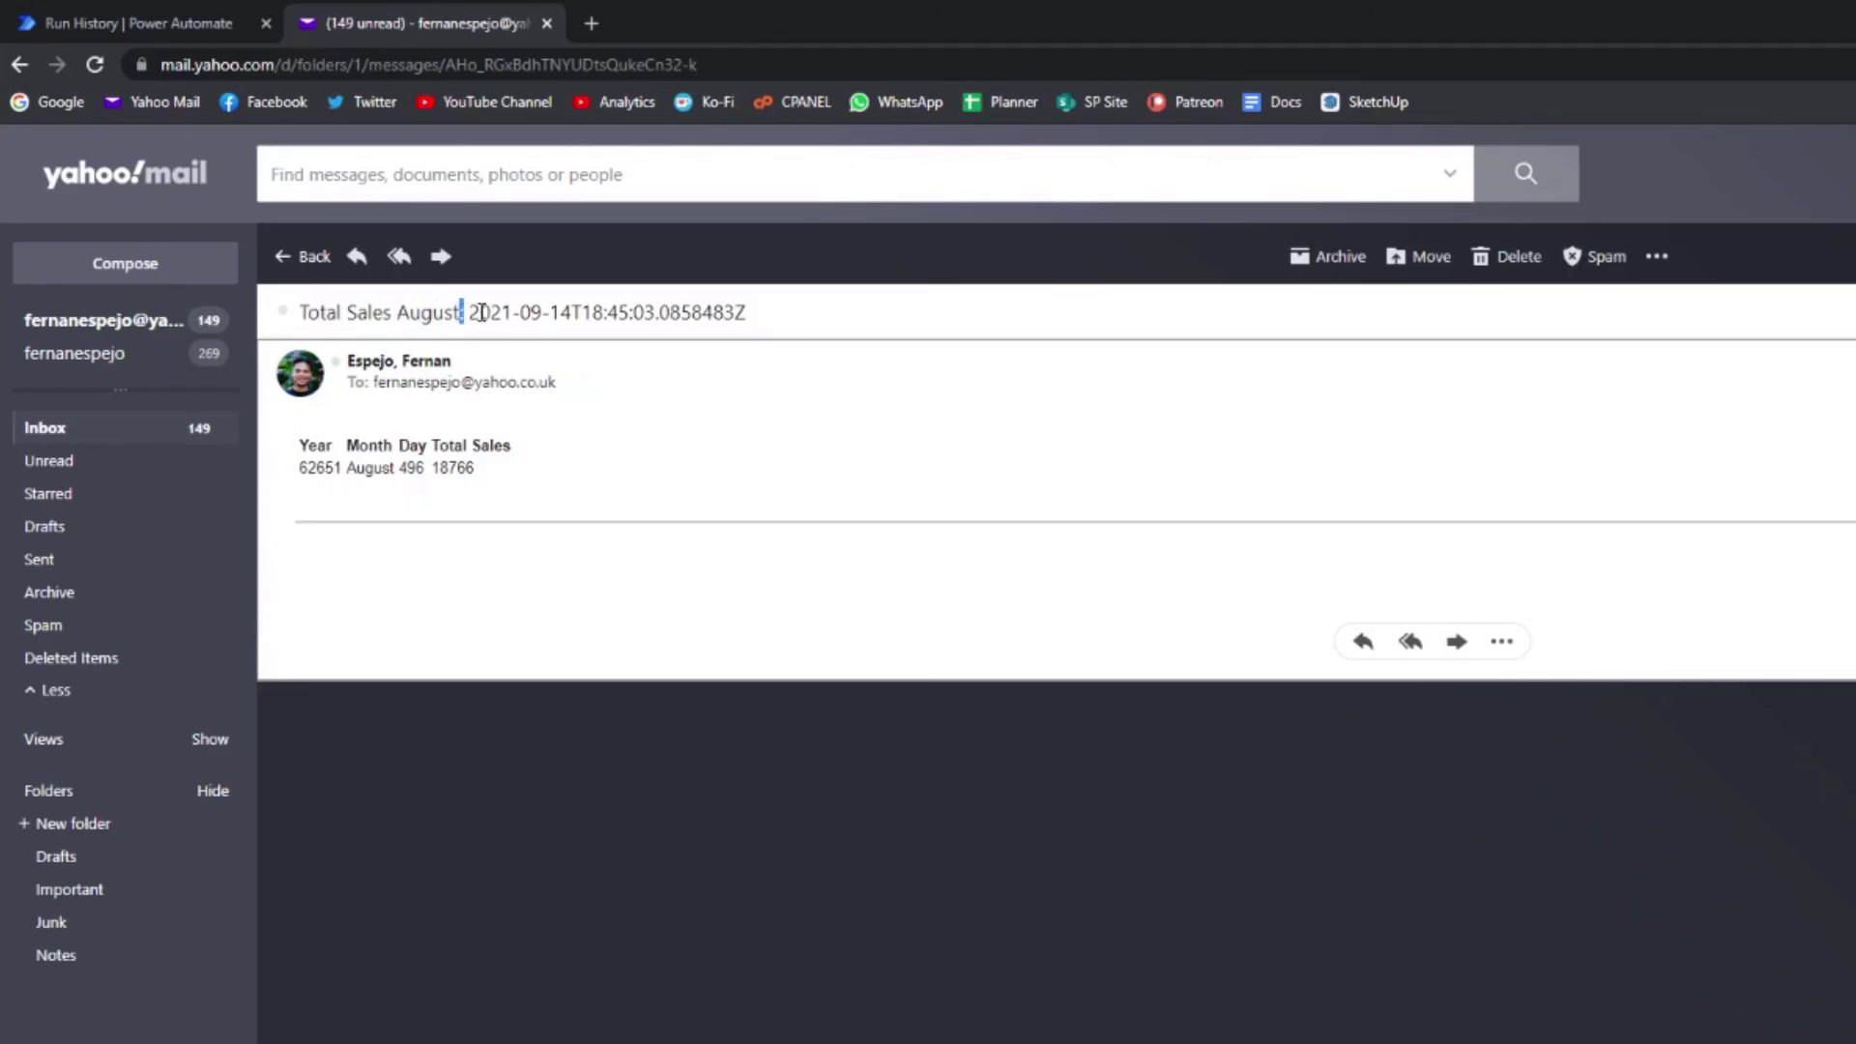
{"action": "left_click", "coordinate": [465, 315]}
{"action": "left_click_drag", "start_coordinate": [471, 314], "coordinate": [788, 319]}
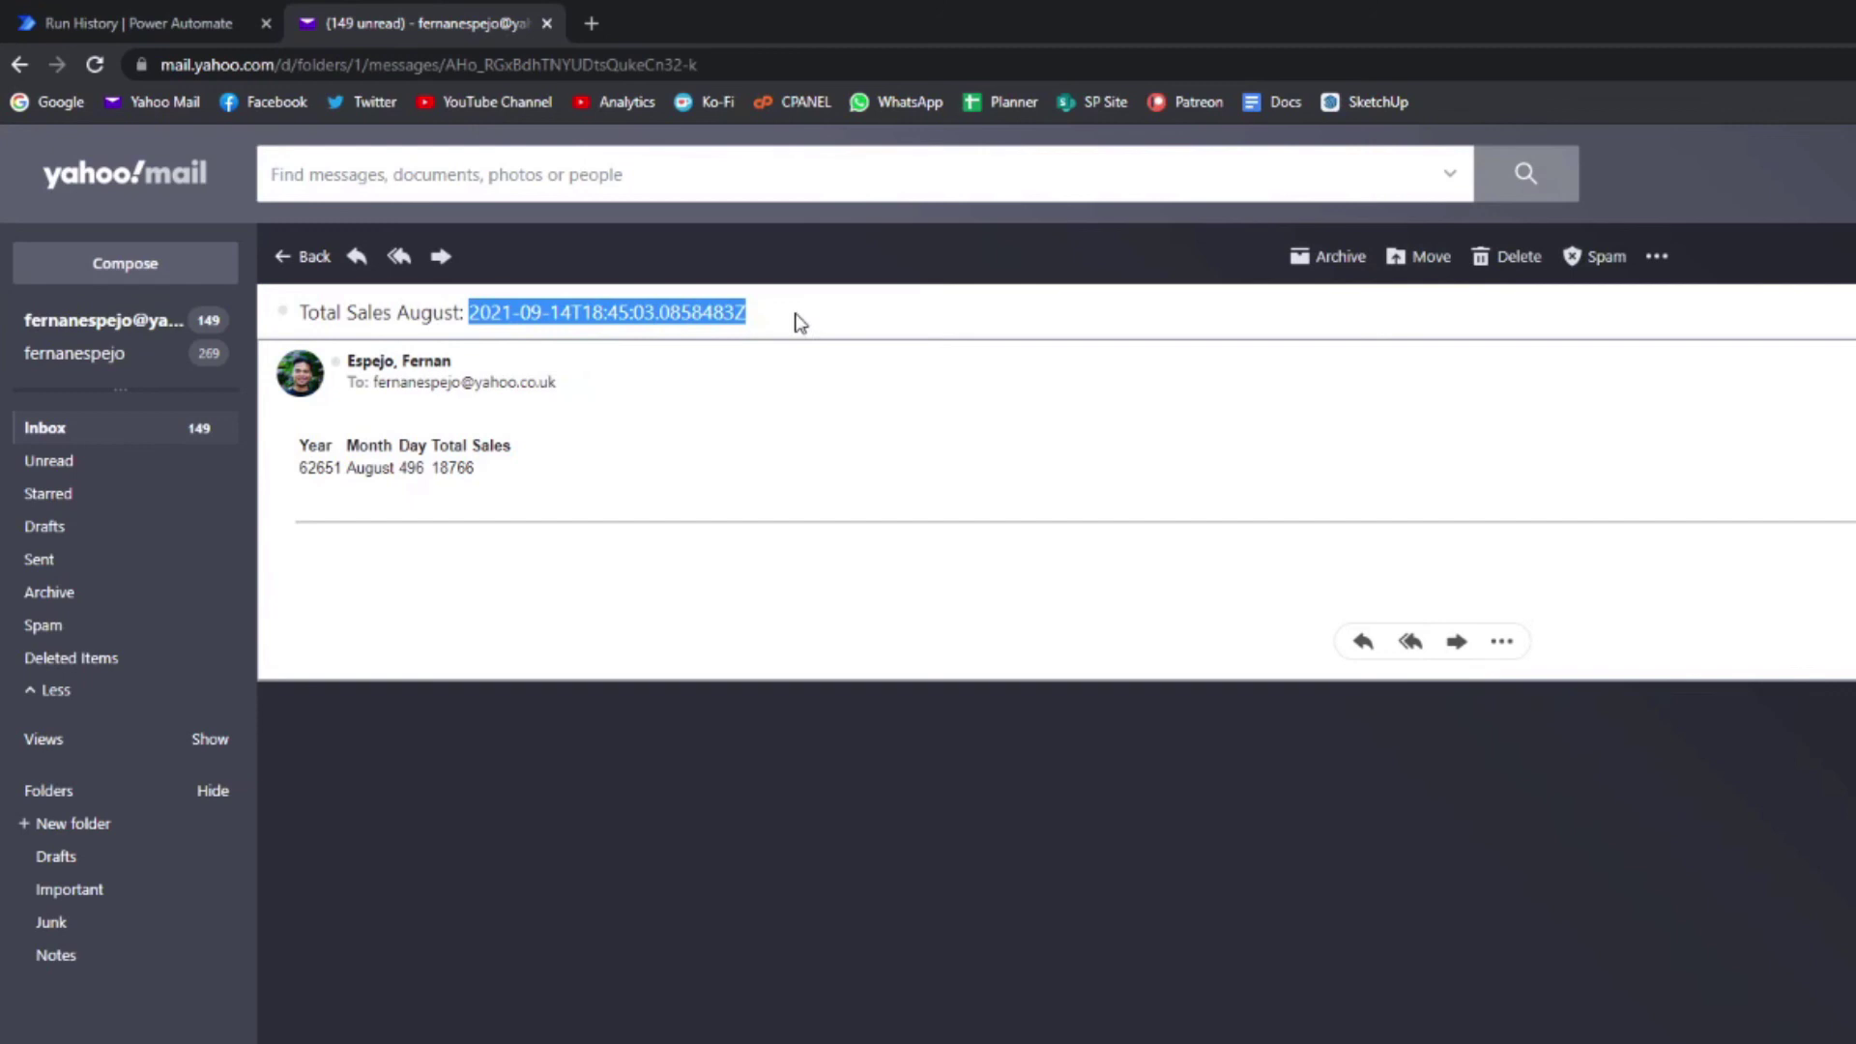
{"action": "left_click_drag", "start_coordinate": [501, 484], "coordinate": [296, 443]}
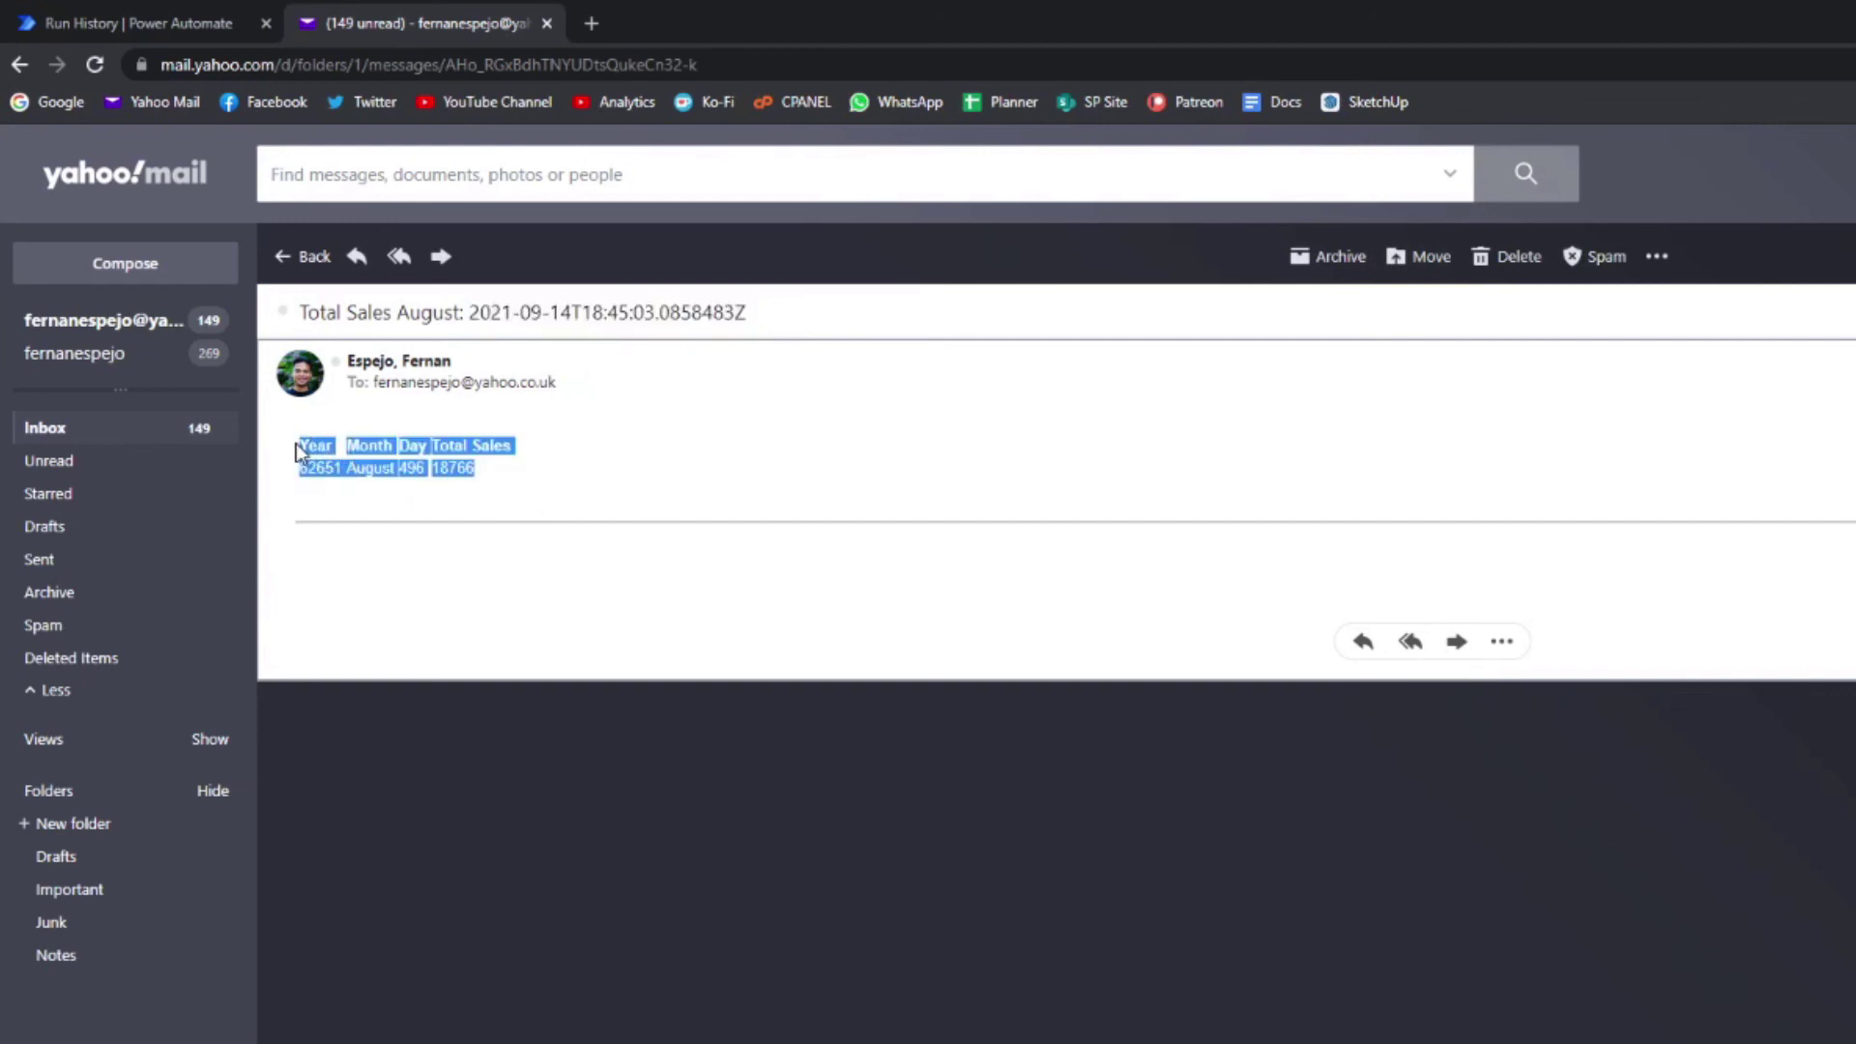
{"action": "left_click", "coordinate": [493, 486]}
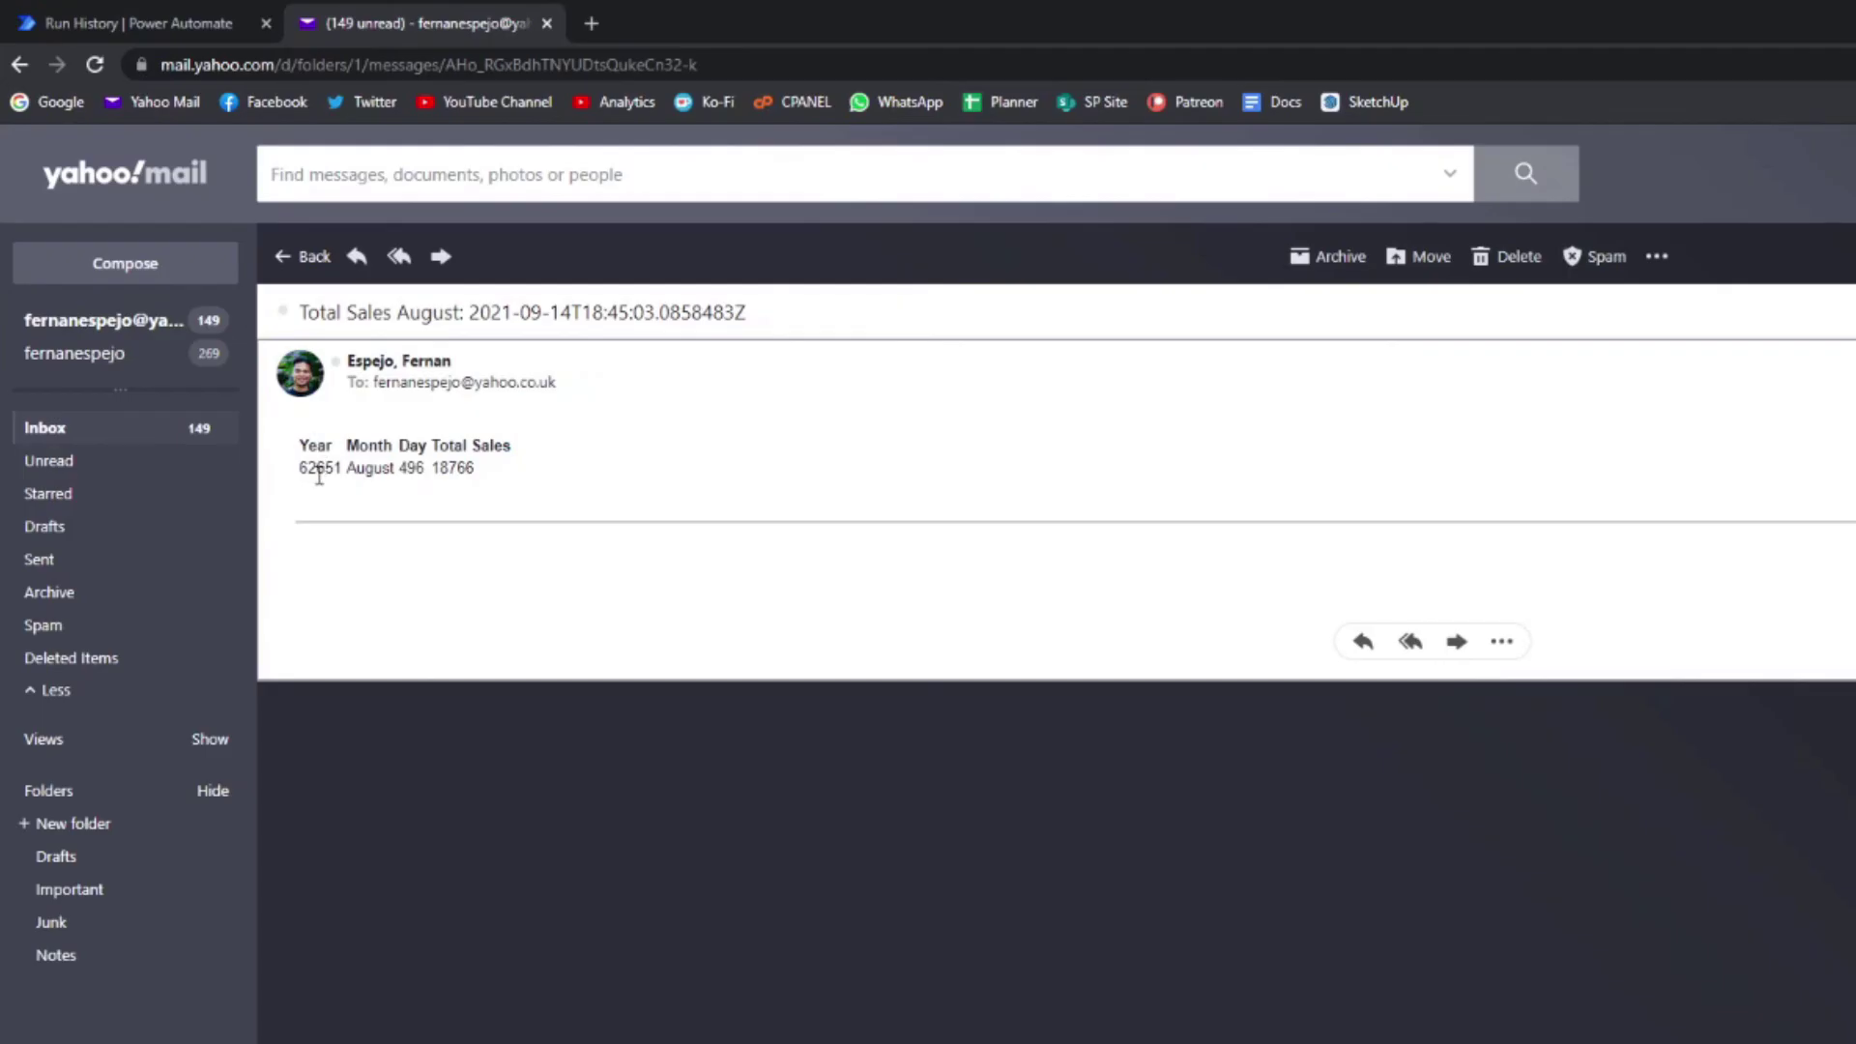
{"action": "left_click_drag", "start_coordinate": [308, 468], "coordinate": [467, 468]}
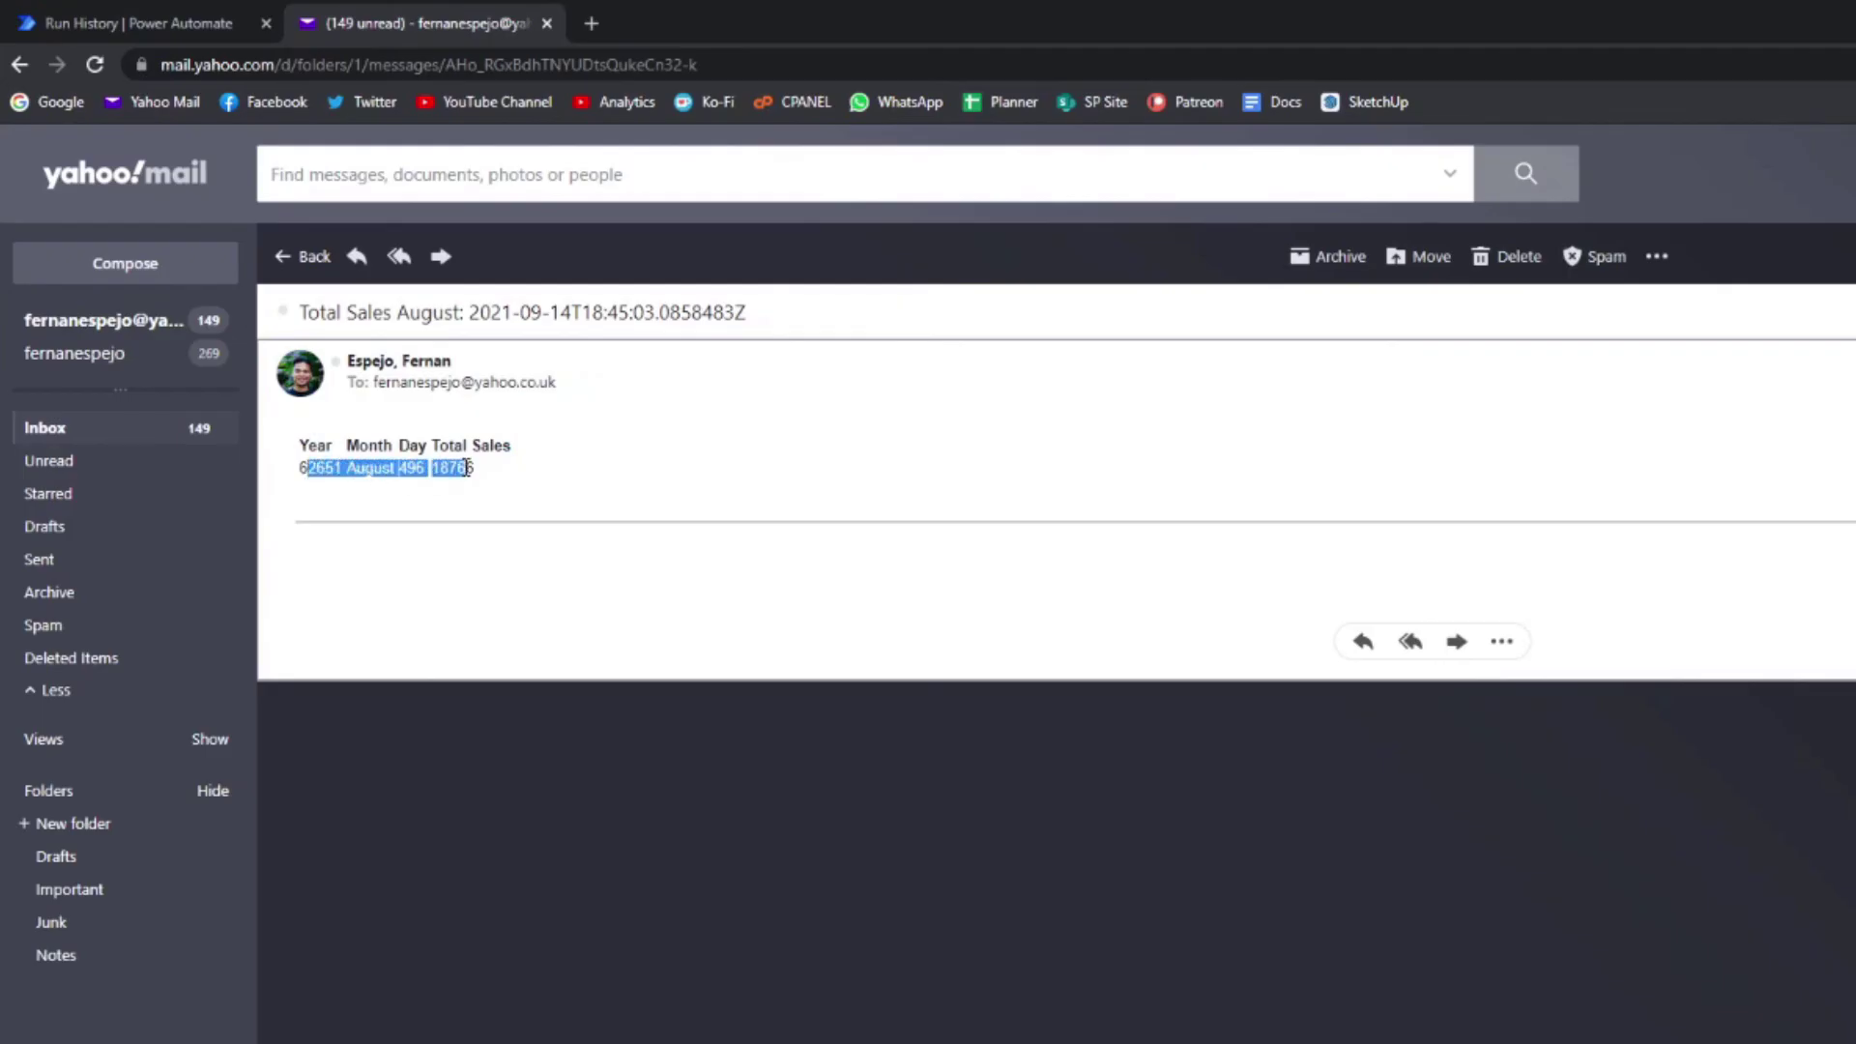
{"action": "left_click", "coordinate": [474, 468]}
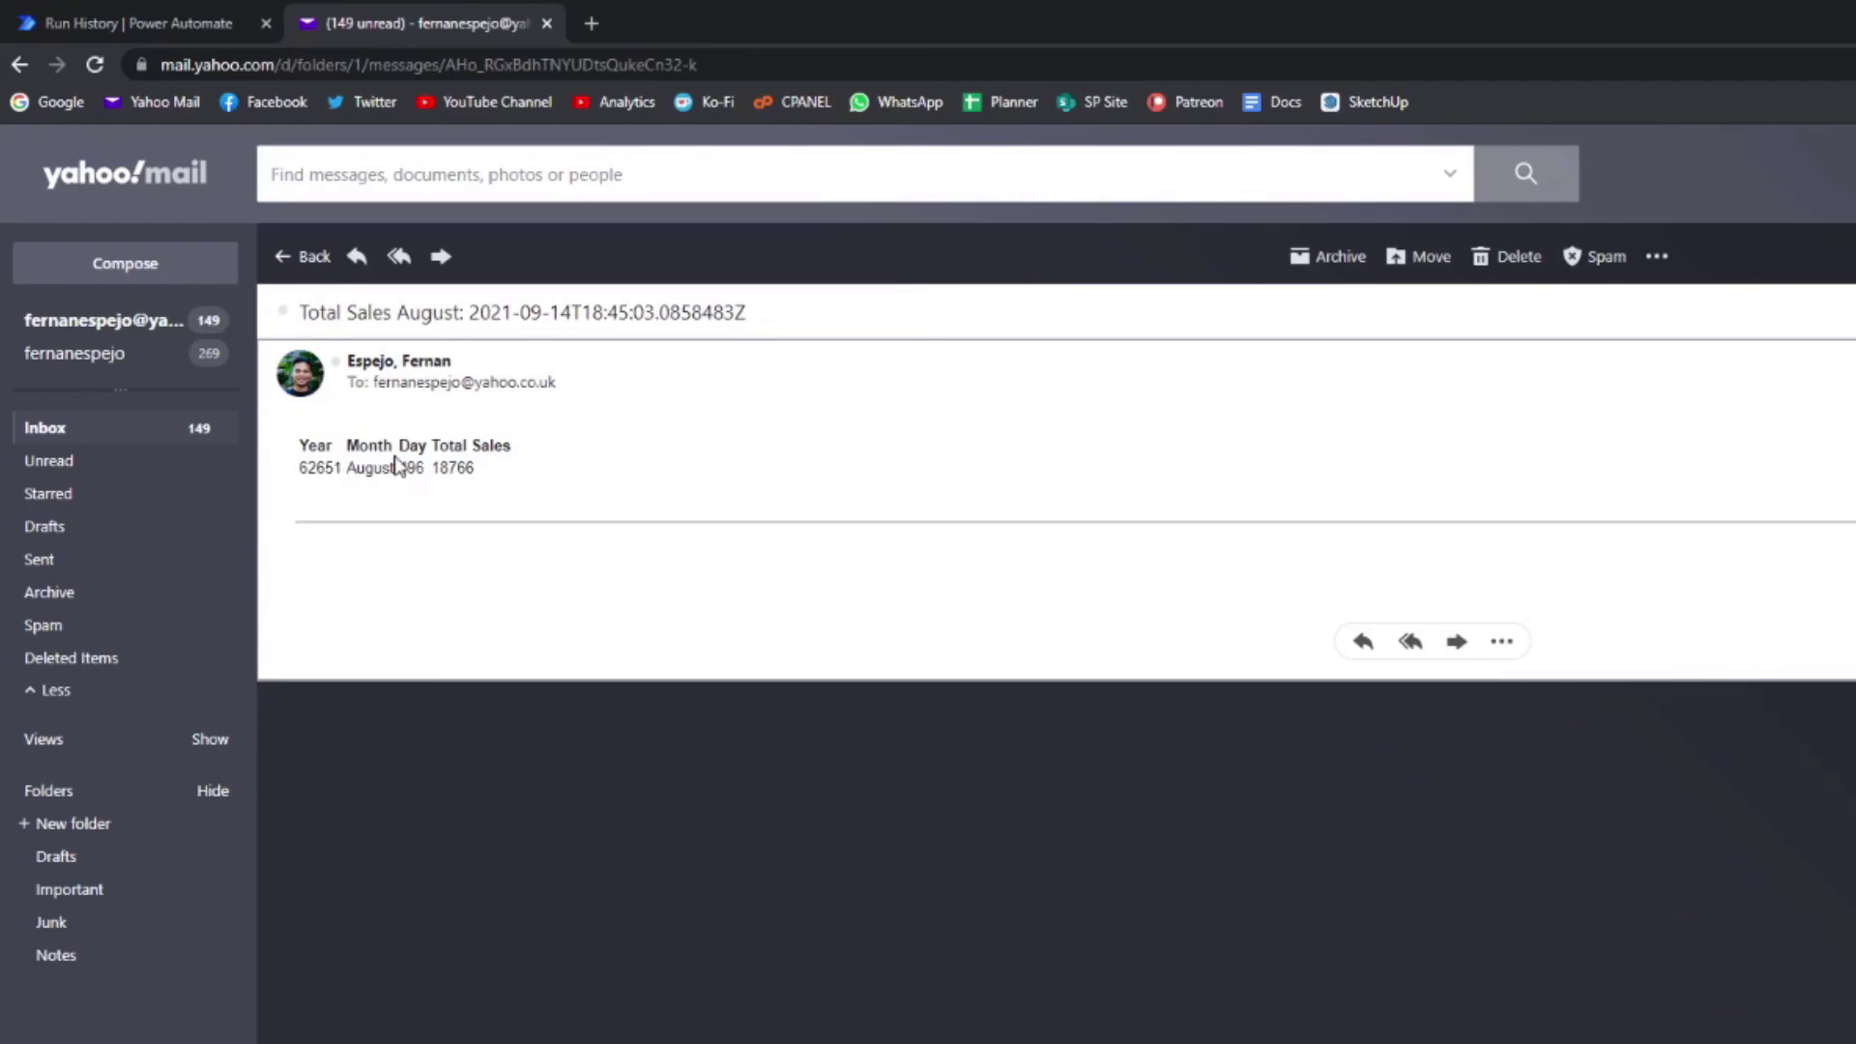
Step: Set the Year, Day and Total Sales fields of the Send to Email button to Don't summarize
{"action": "key", "text": "alt+Tab"}
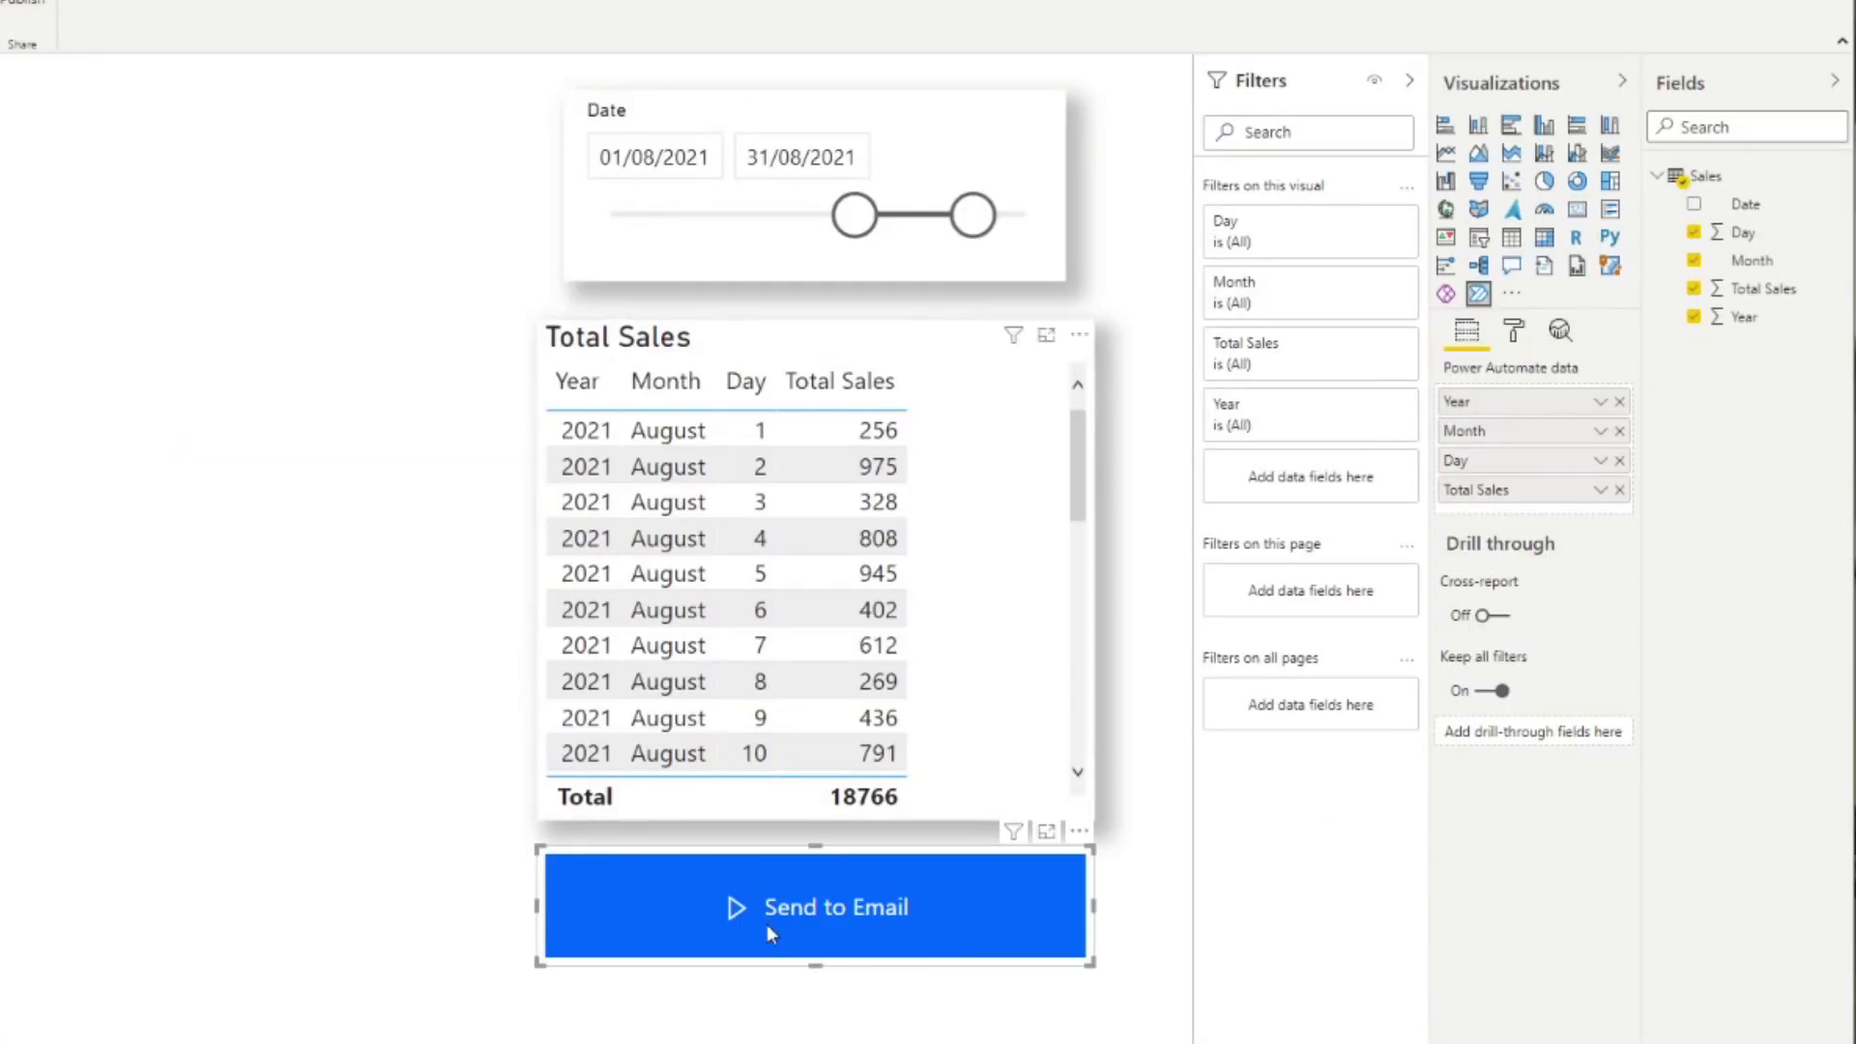
{"action": "left_click", "coordinate": [1855, 1043]}
{"action": "left_click", "coordinate": [1009, 950]}
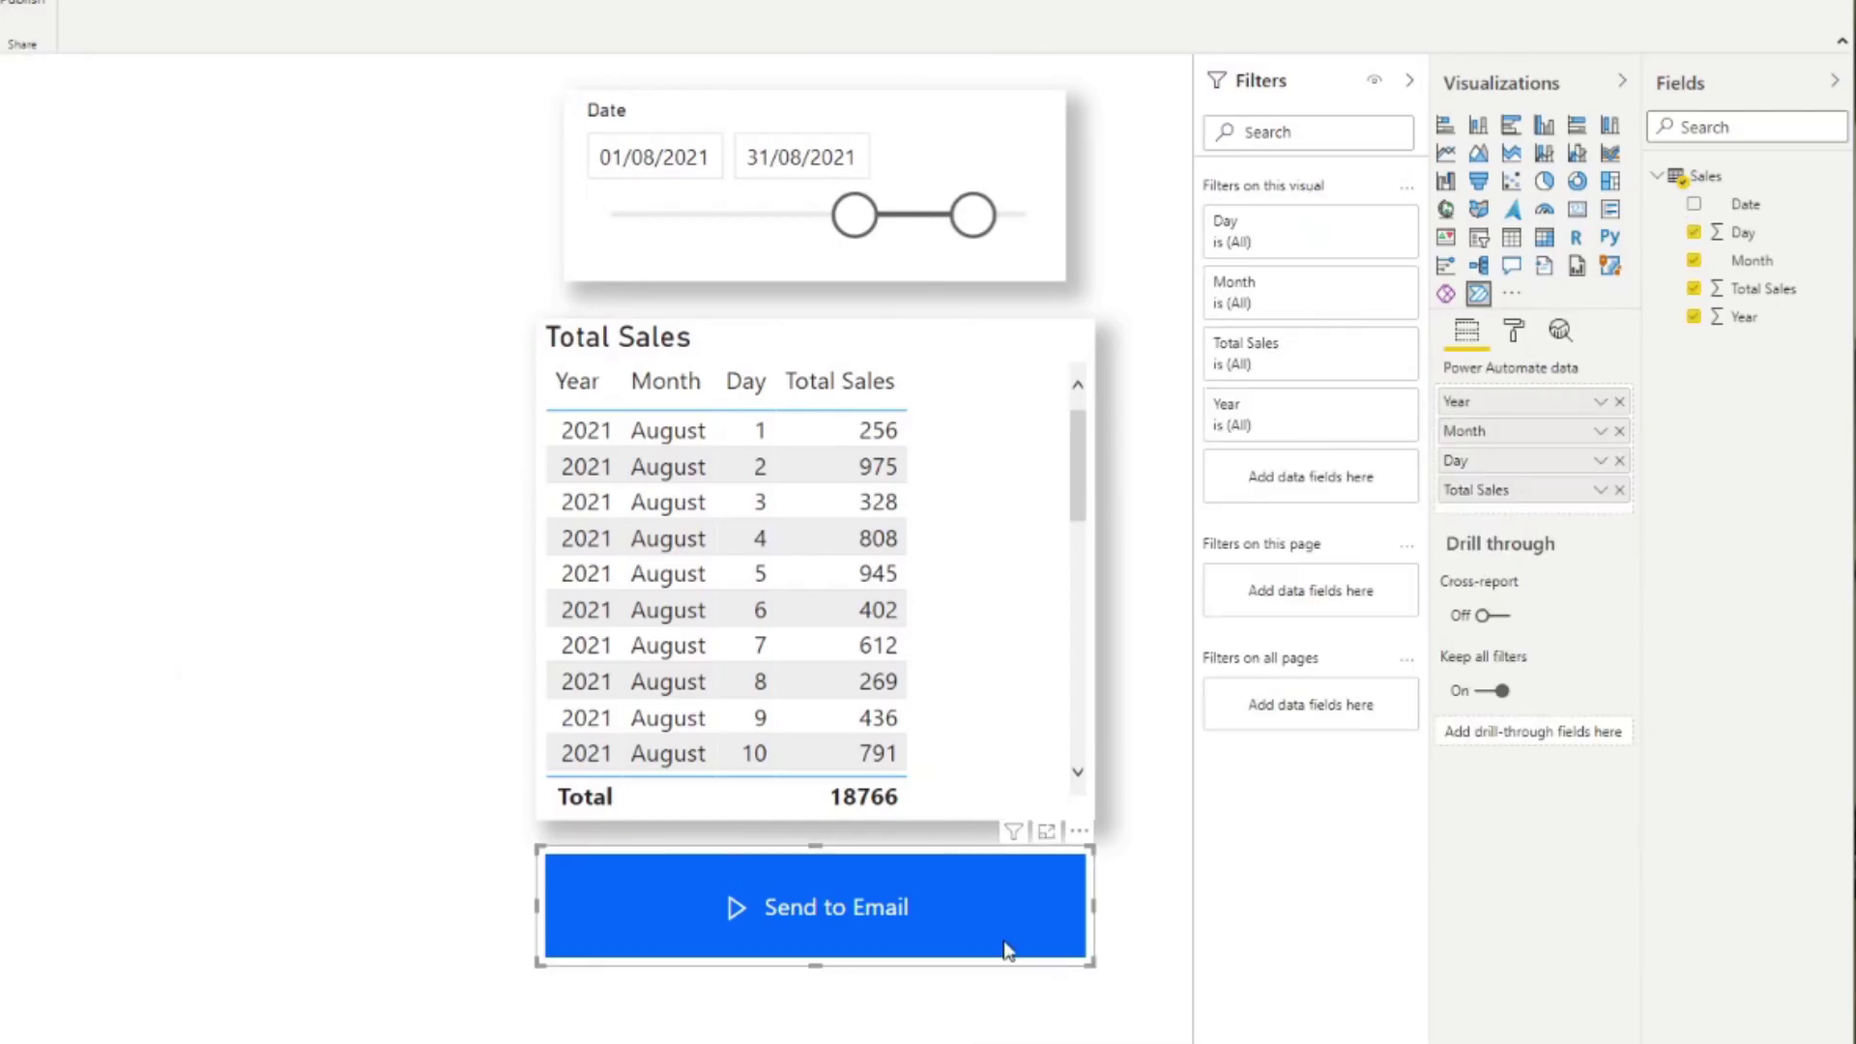
{"action": "left_click", "coordinate": [1597, 404]}
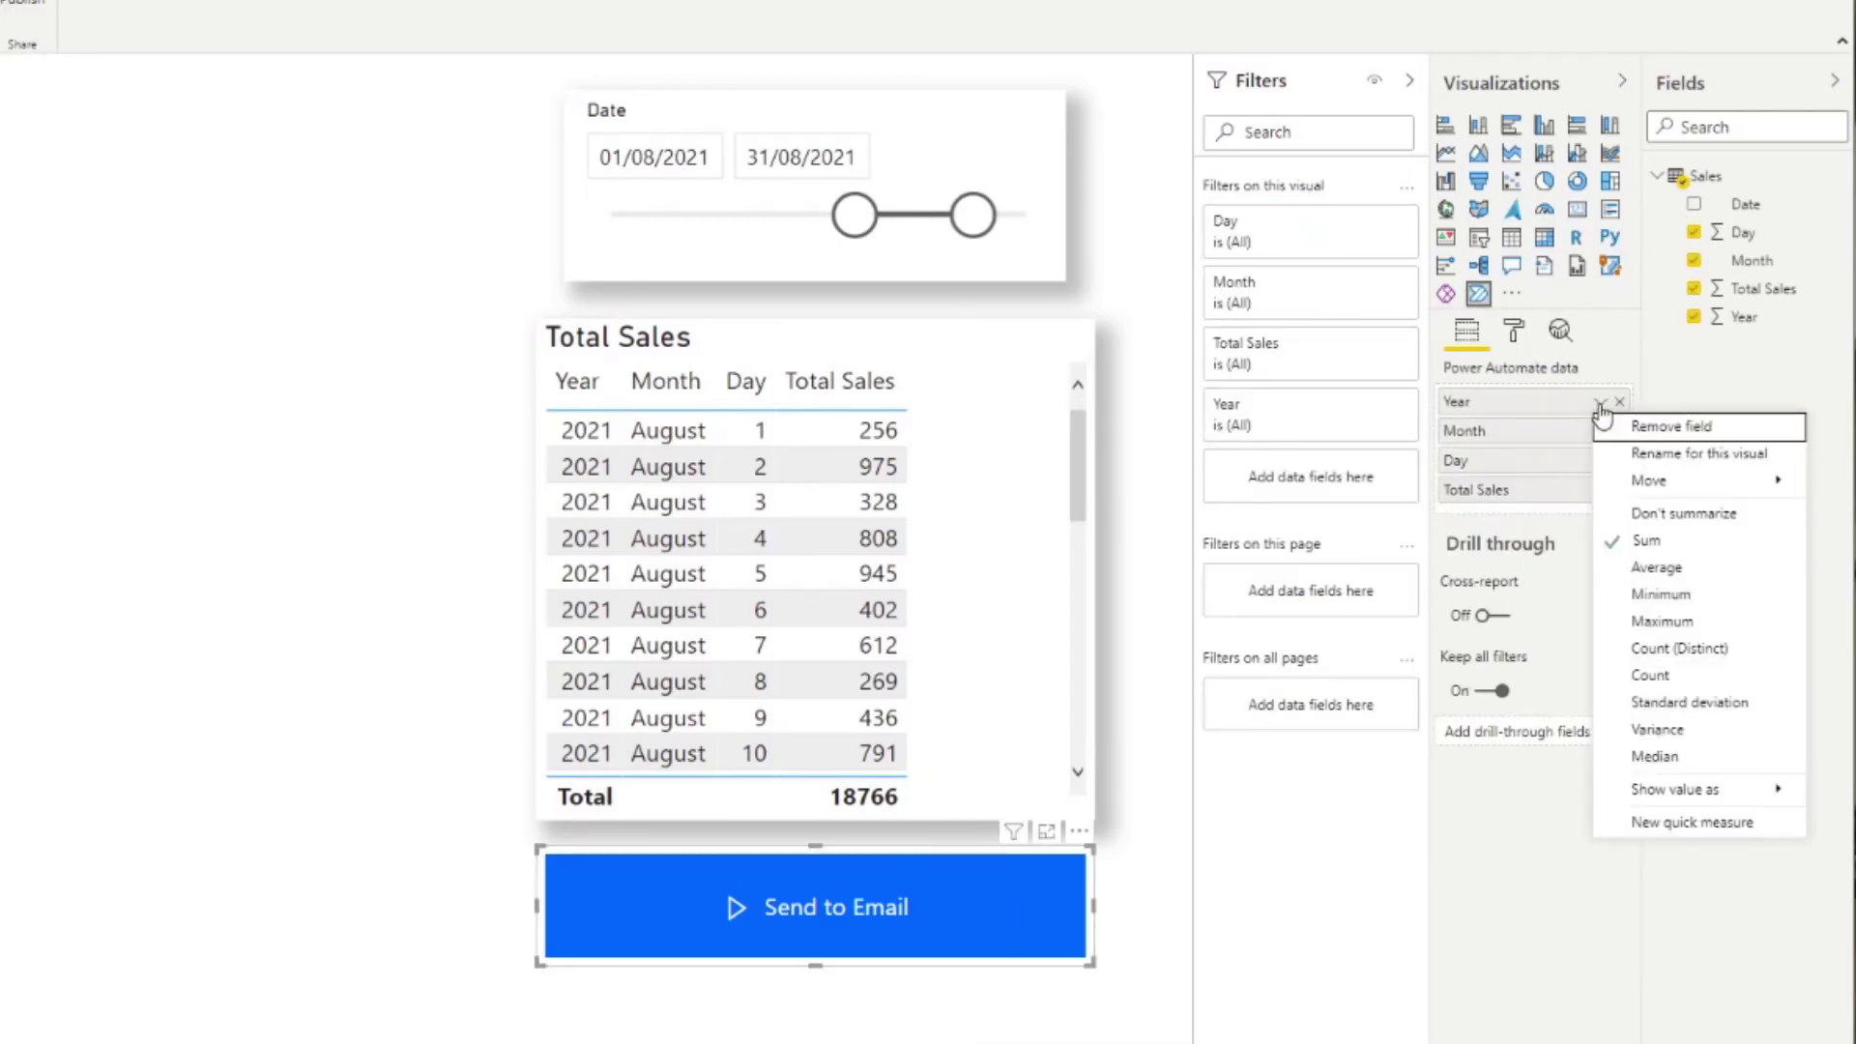
{"action": "left_click", "coordinate": [1686, 516]}
{"action": "left_click", "coordinate": [1602, 462]}
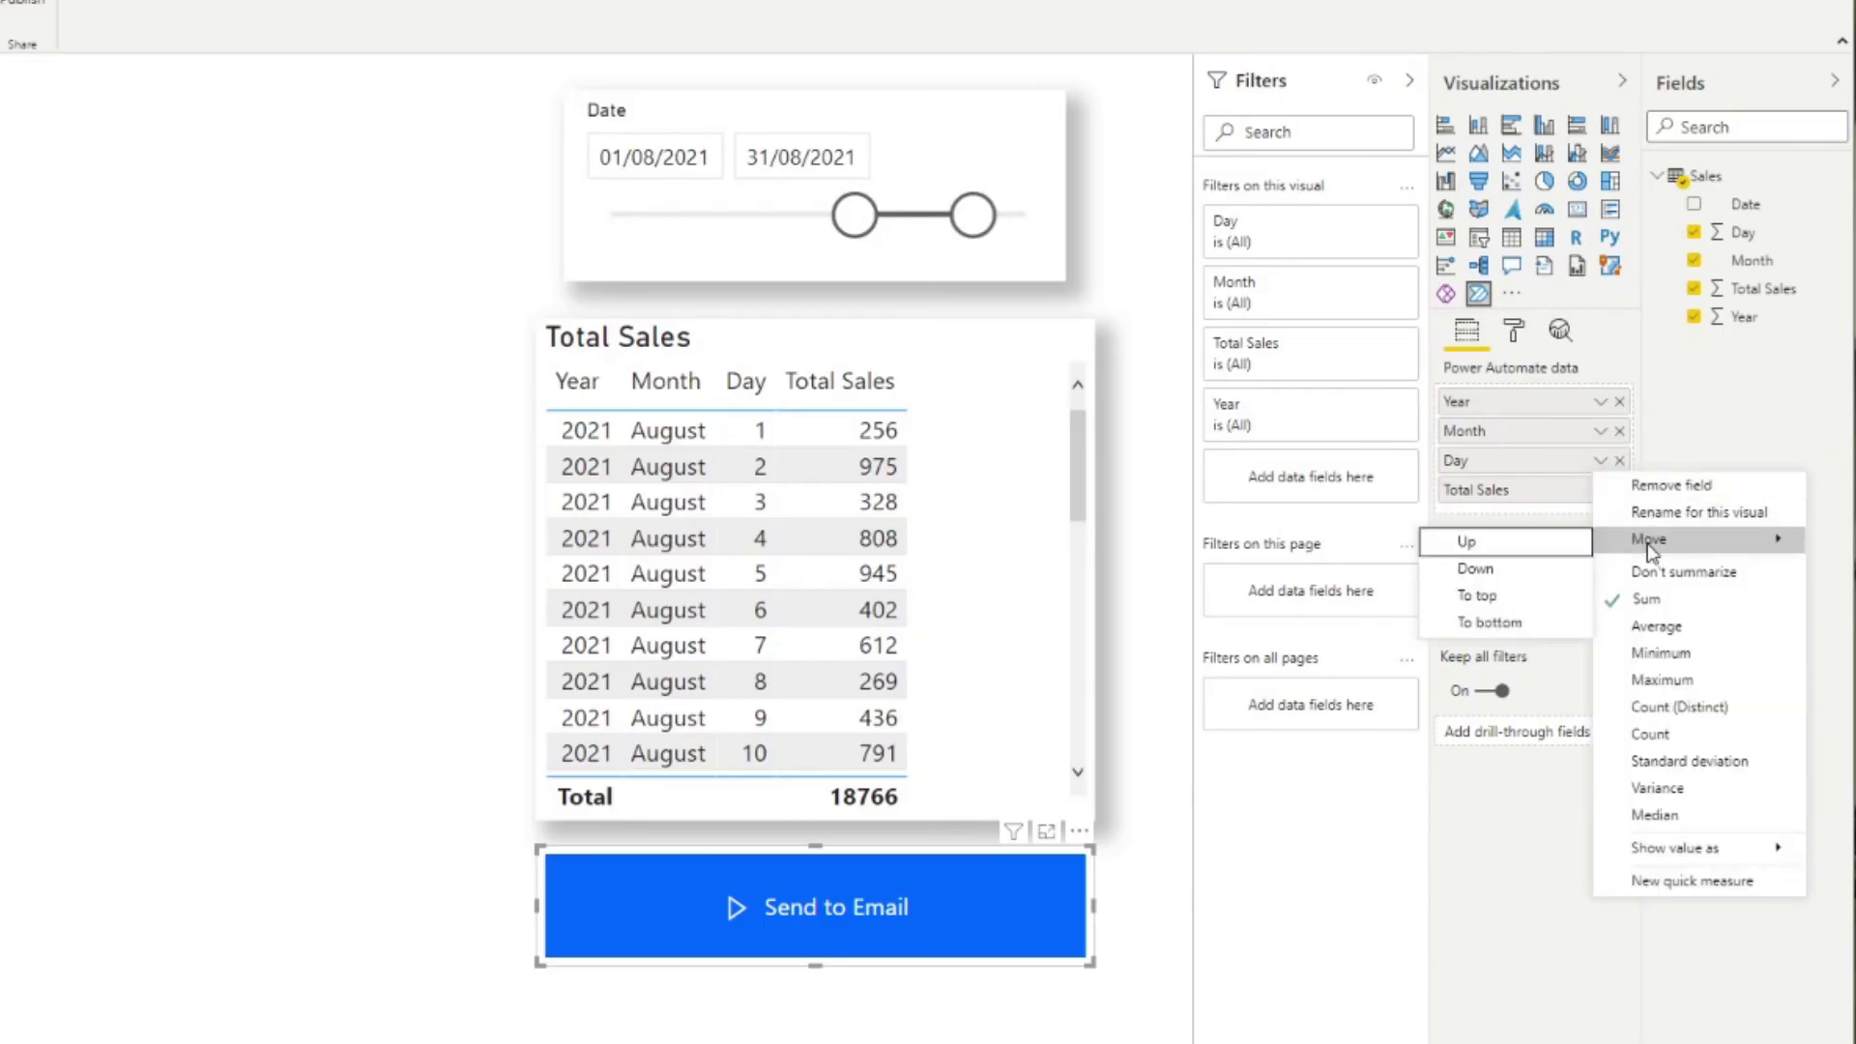
{"action": "left_click", "coordinate": [1686, 574]}
{"action": "left_click", "coordinate": [1601, 491]}
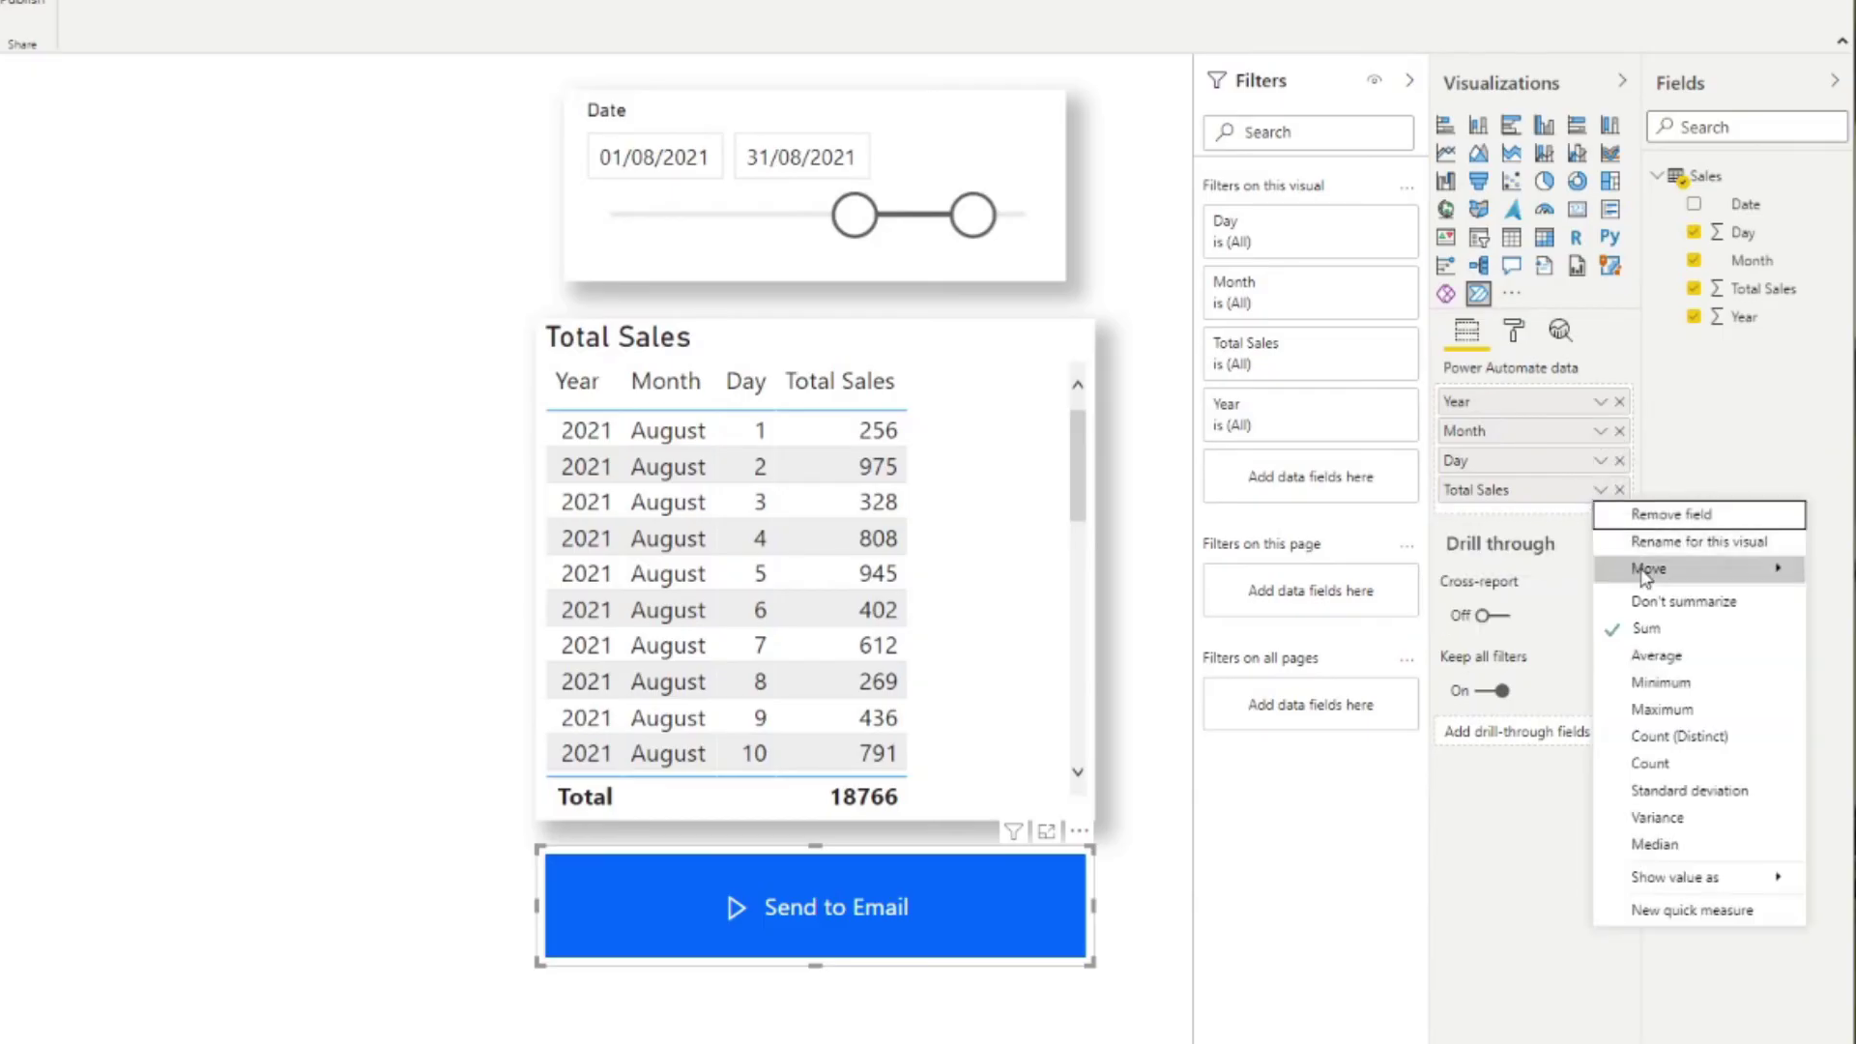
{"action": "left_click", "coordinate": [1650, 593]}
{"action": "left_click", "coordinate": [1603, 461]}
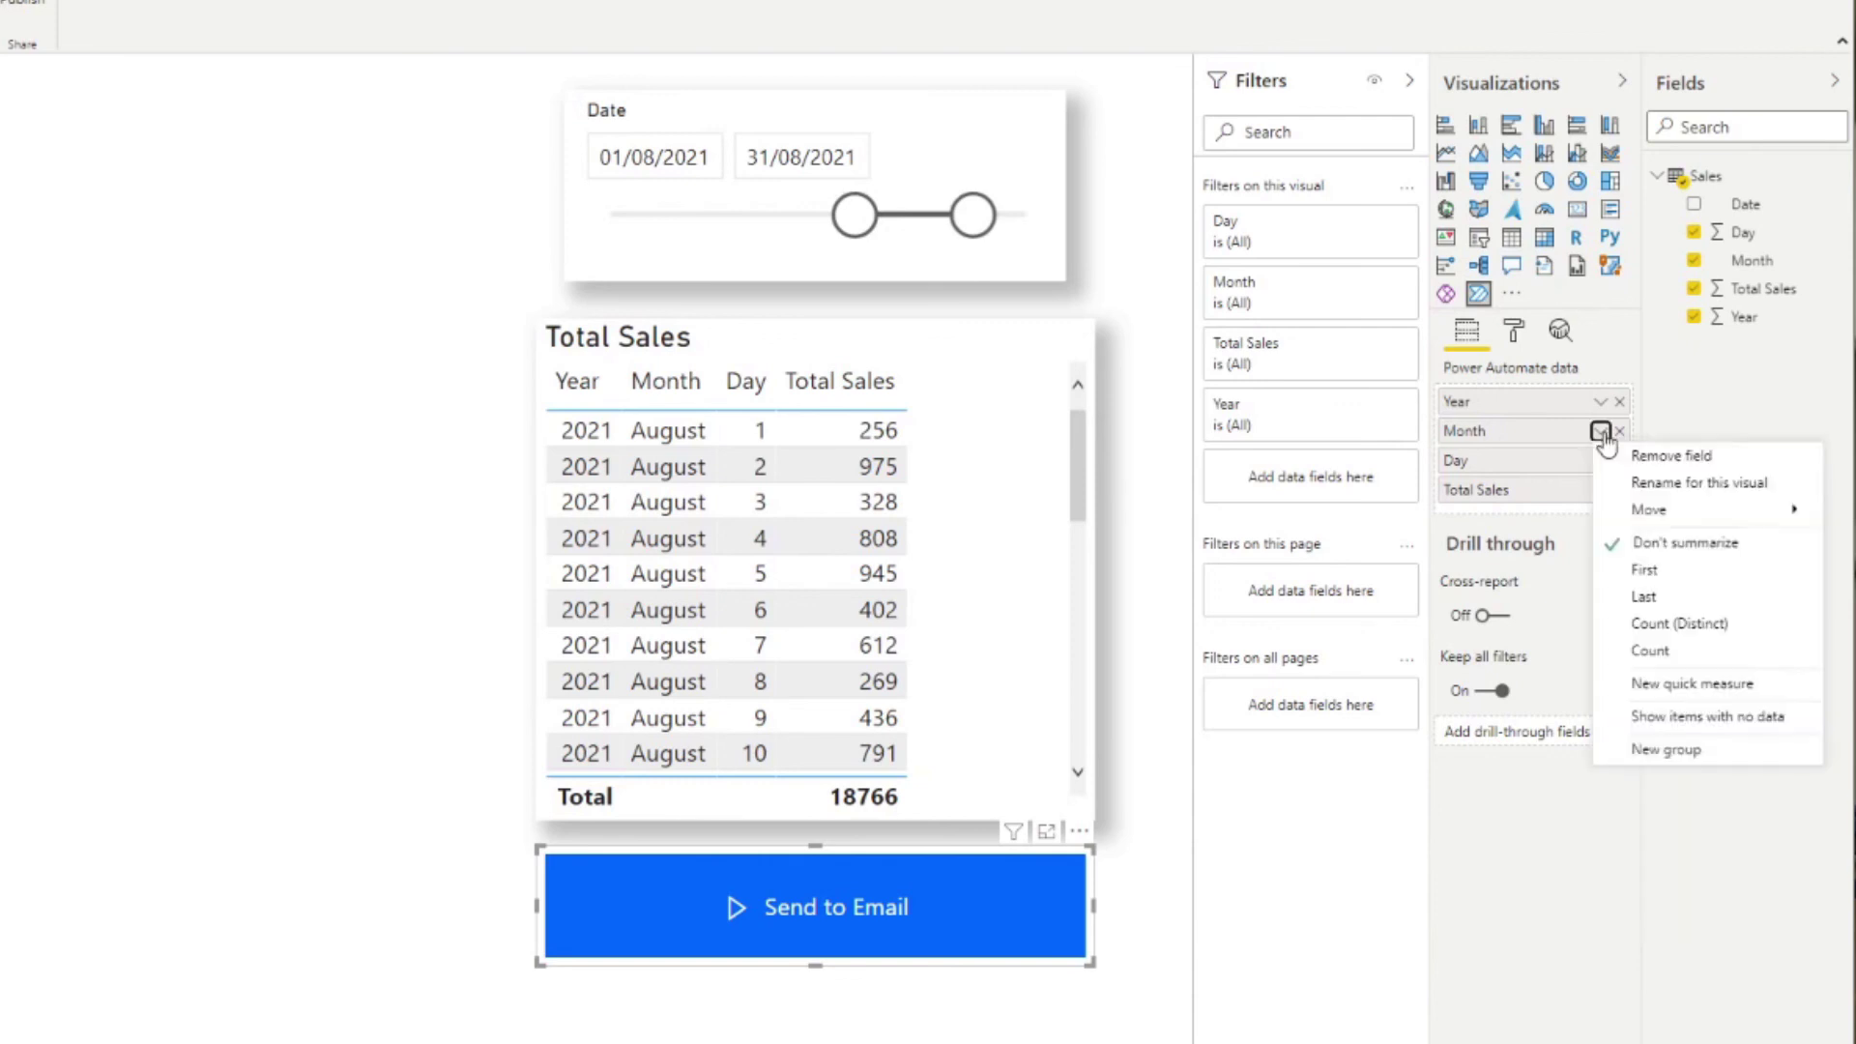
{"action": "left_click", "coordinate": [1555, 530]}
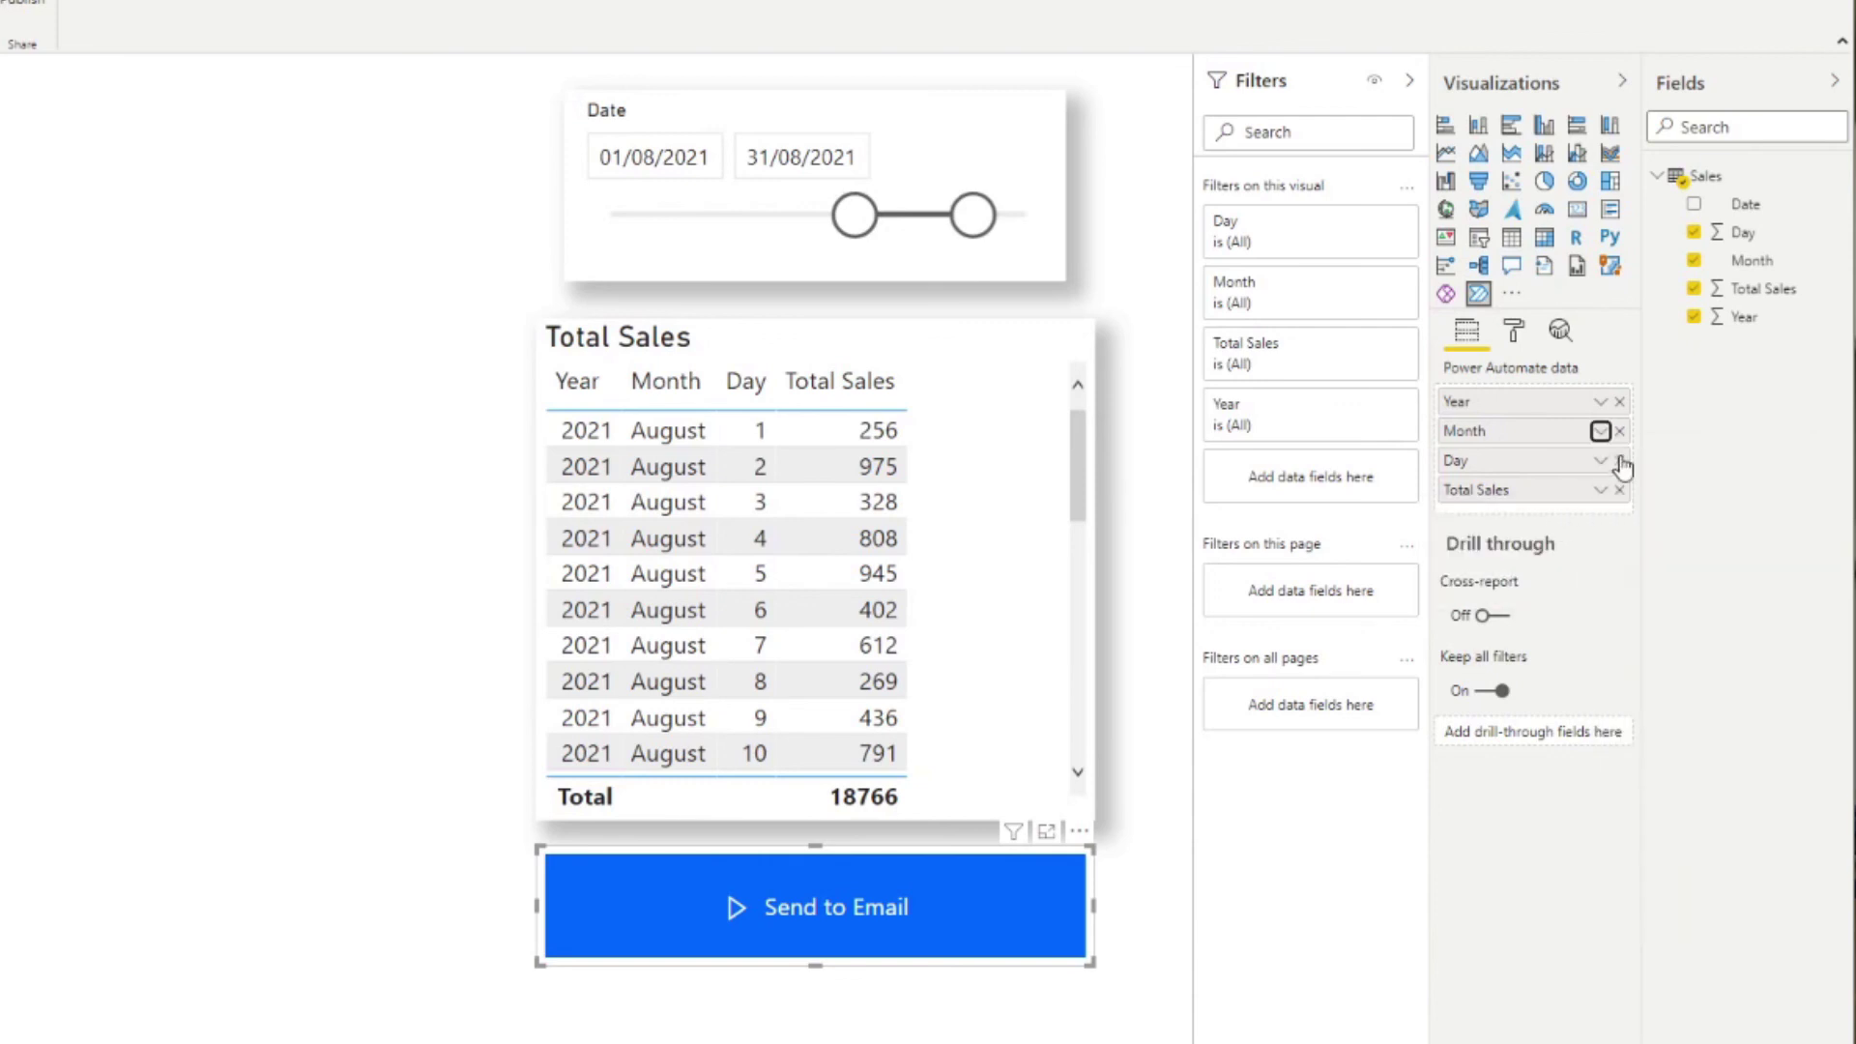
{"action": "left_click", "coordinate": [1163, 543]}
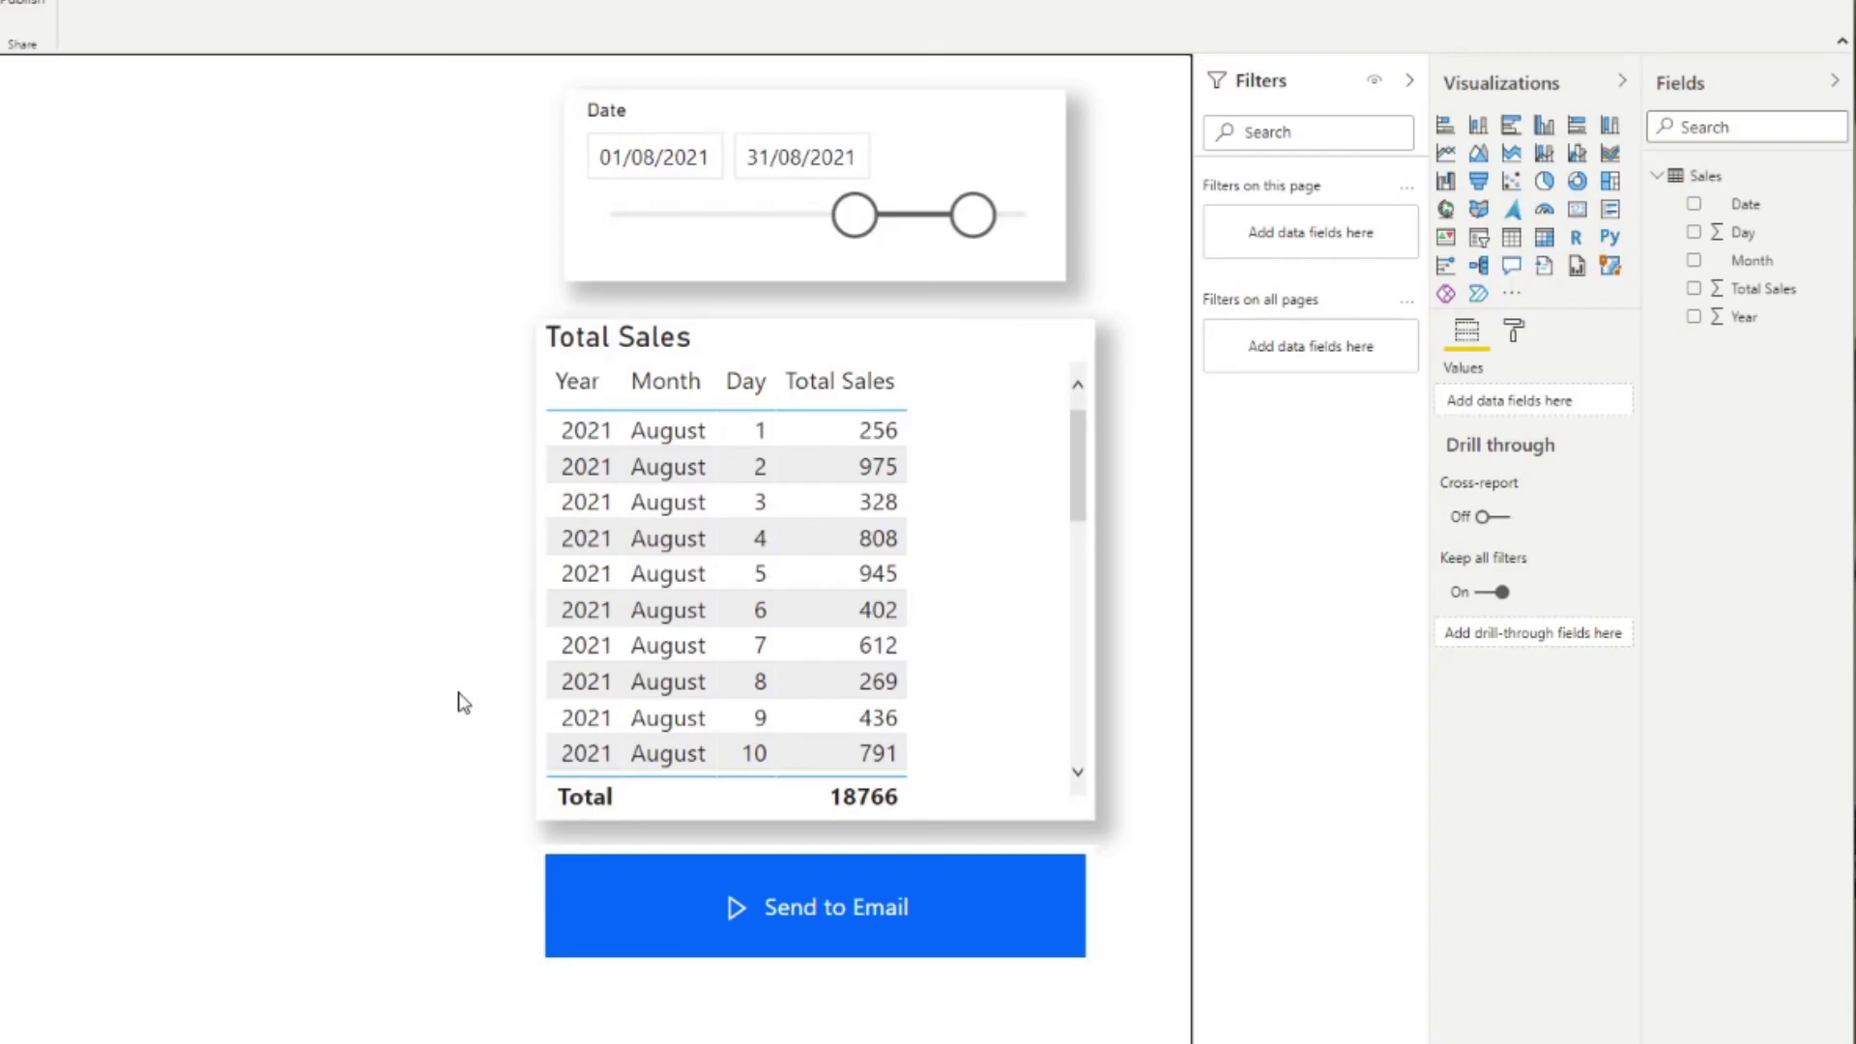
Step: Trigger the Send to Email flow again from the August report
{"action": "left_click", "coordinate": [779, 908], "text": "ctrl"}
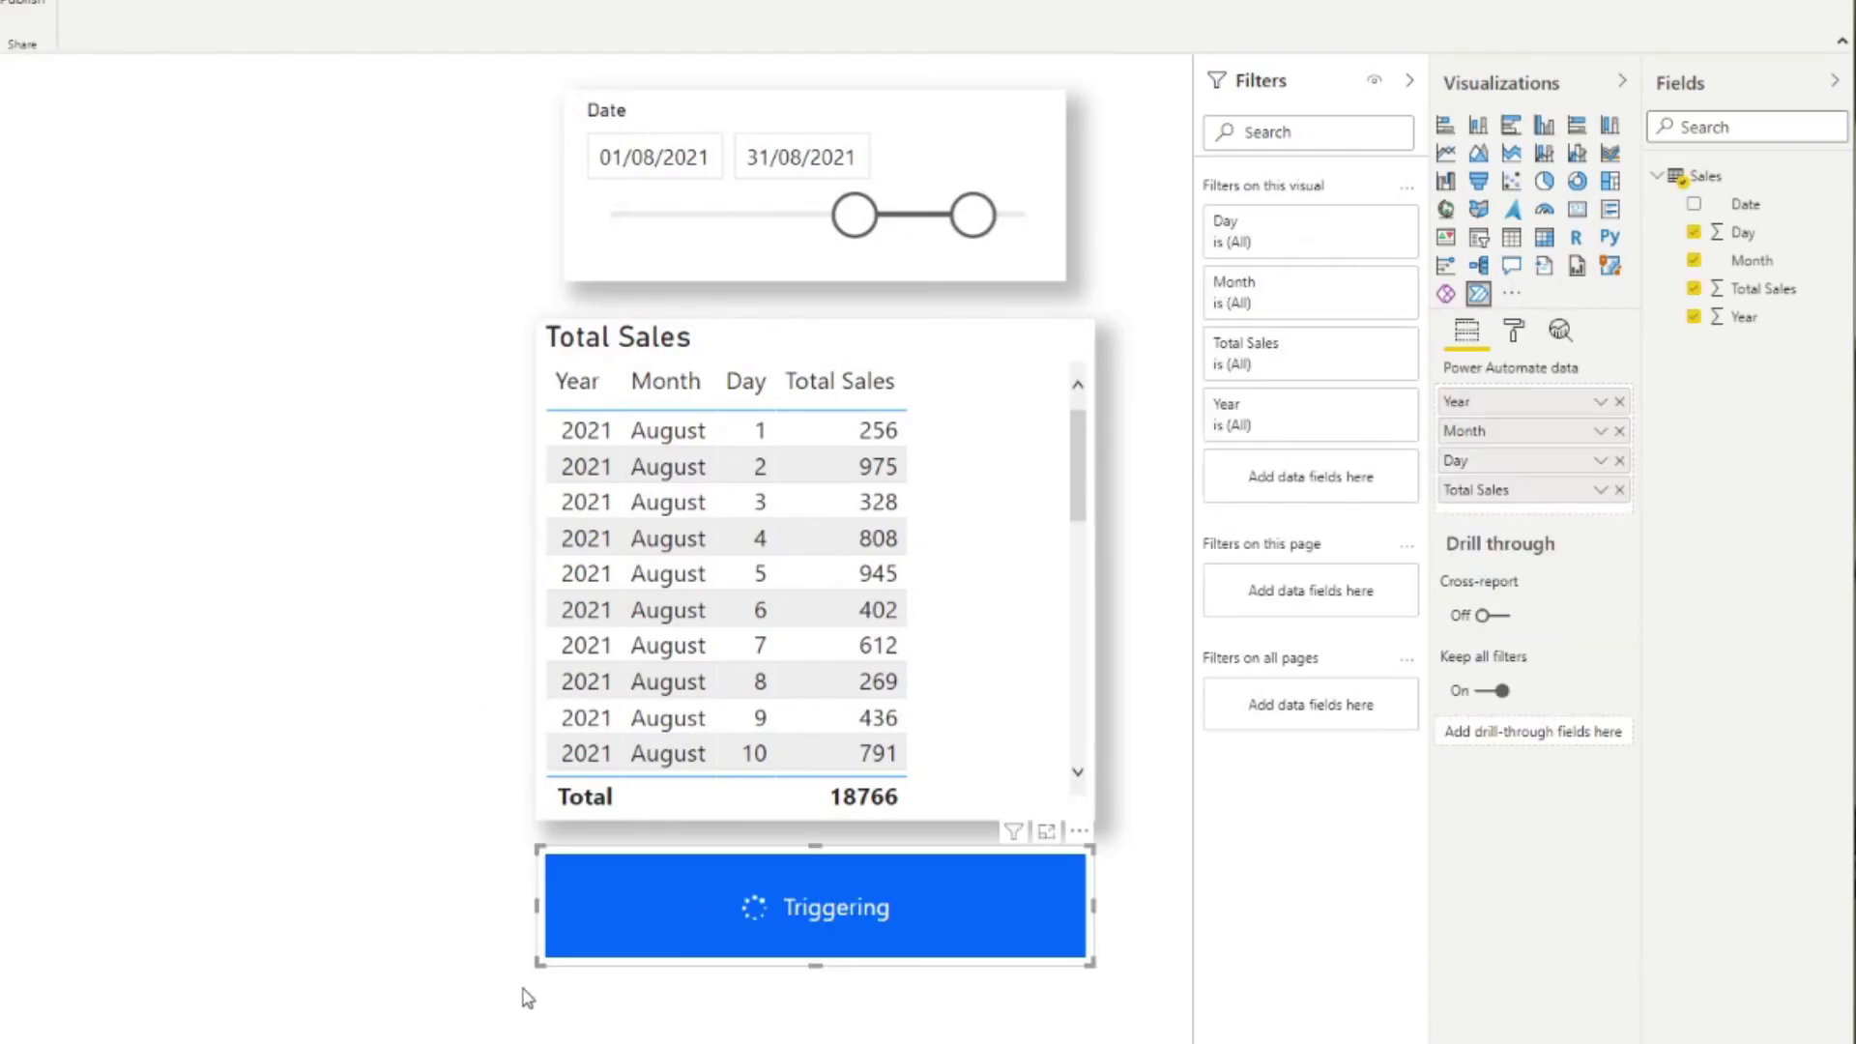